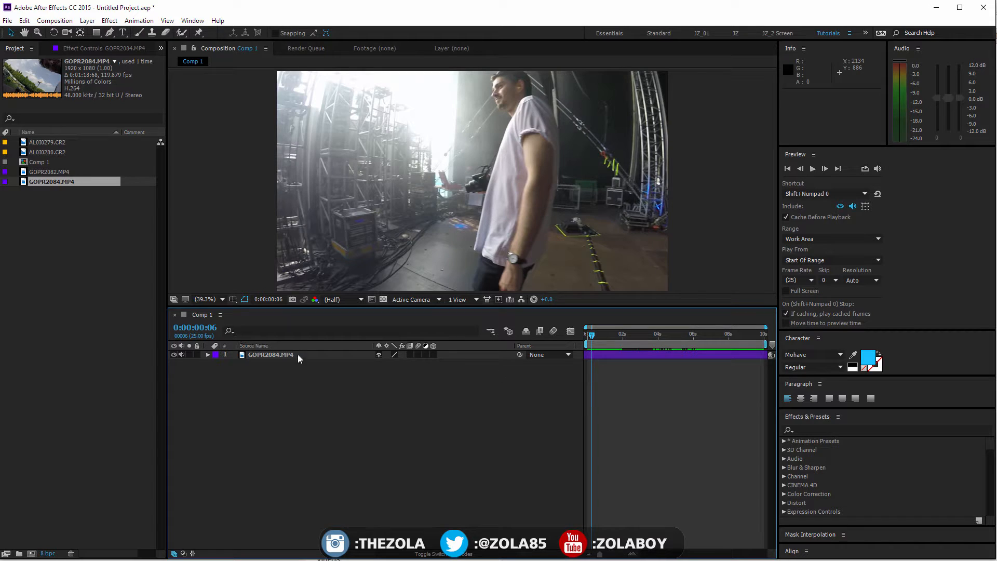
Step: Move the playhead to the start of Comp 1 at 0:00:00:00
{"action": "left_click", "coordinate": [291, 354]}
{"action": "left_click", "coordinate": [322, 424]}
{"action": "left_click_drag", "start_coordinate": [592, 335], "coordinate": [550, 334]}
{"action": "left_click", "coordinate": [354, 355]}
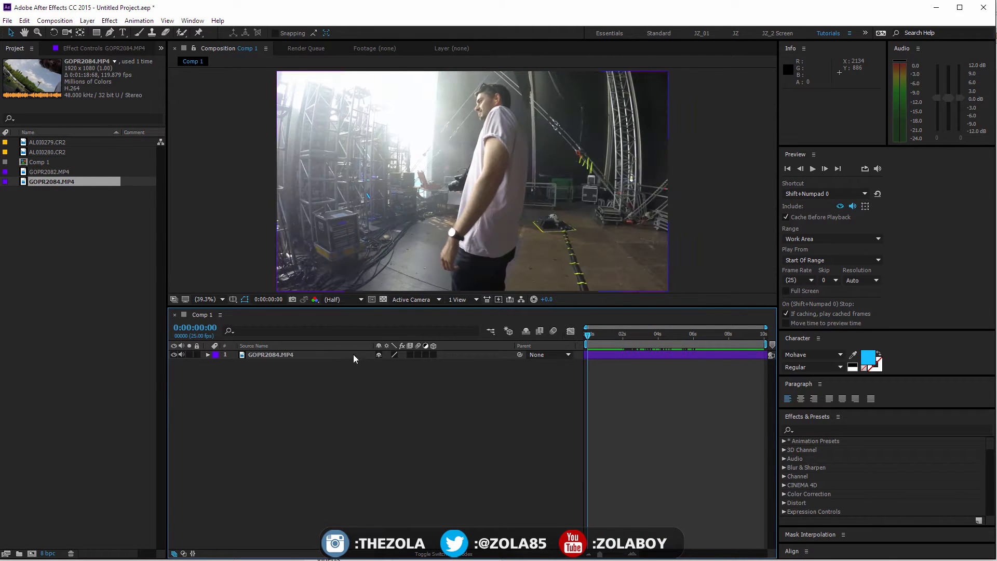
{"action": "left_click", "coordinate": [335, 355]}
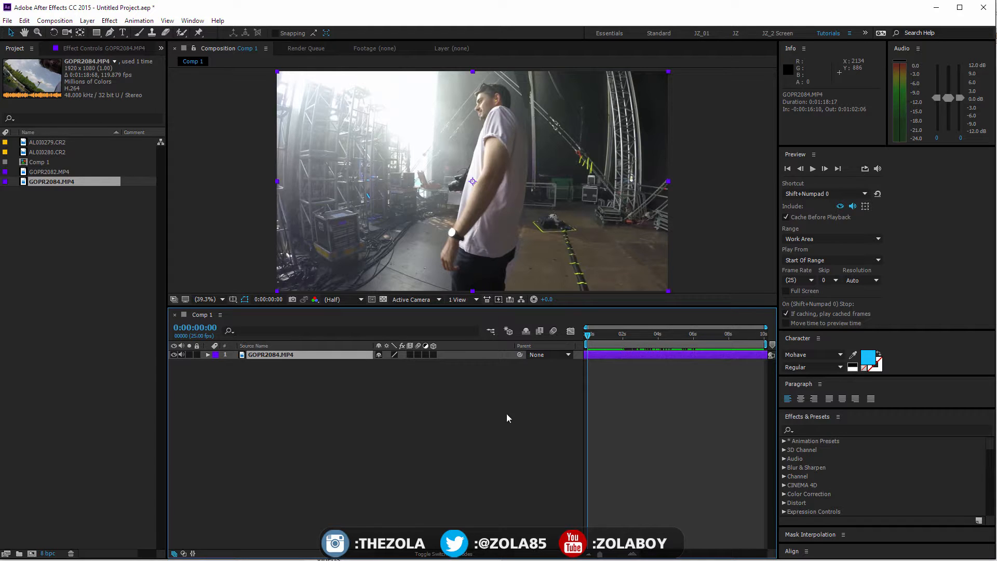
{"action": "left_click", "coordinate": [311, 387]}
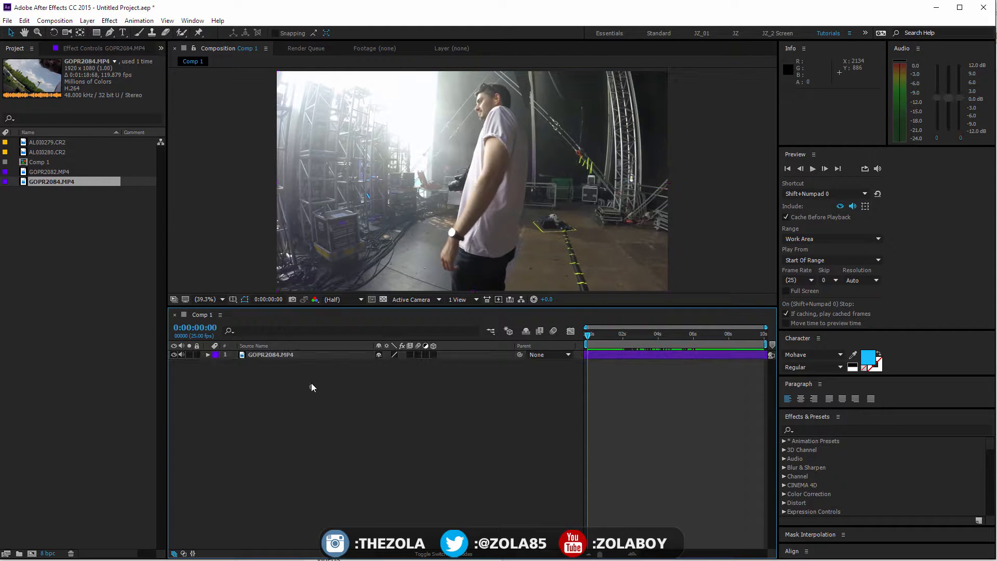
{"action": "left_click", "coordinate": [280, 355]}
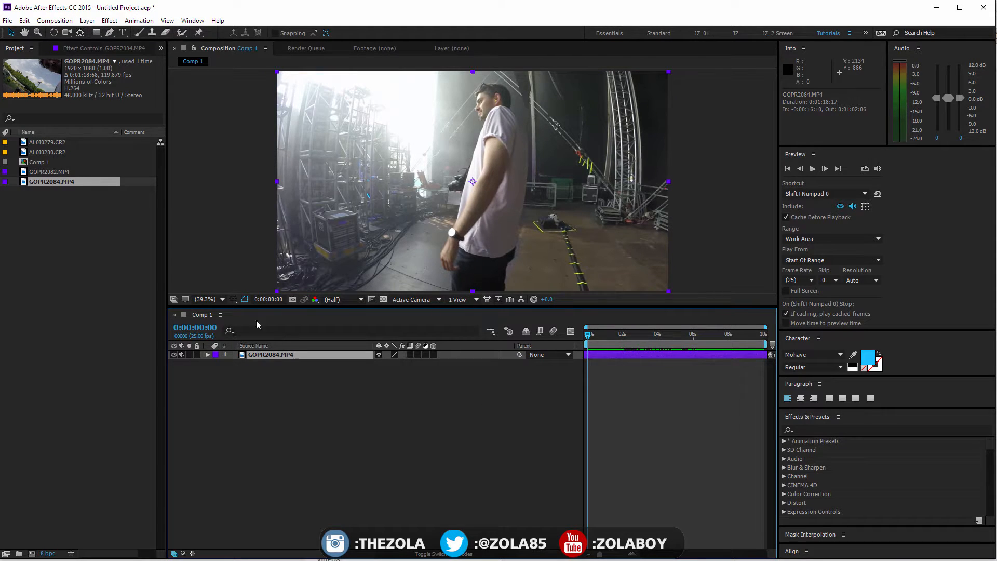
{"action": "left_click", "coordinate": [271, 370]}
{"action": "left_click", "coordinate": [283, 356]}
{"action": "left_click", "coordinate": [288, 366]}
{"action": "left_click", "coordinate": [288, 358]}
{"action": "left_click", "coordinate": [288, 366]}
{"action": "left_click", "coordinate": [288, 357]}
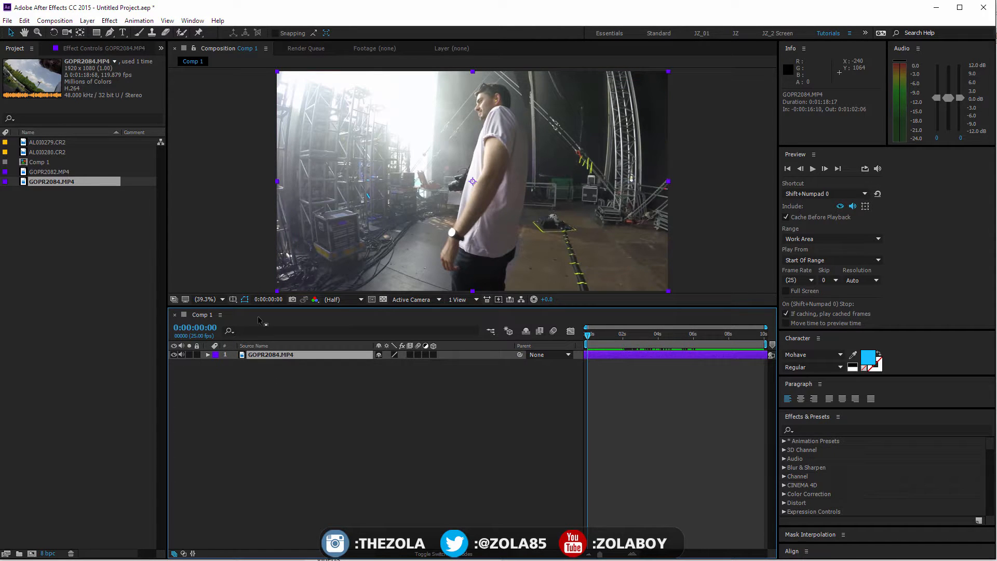
{"action": "left_click", "coordinate": [110, 20]}
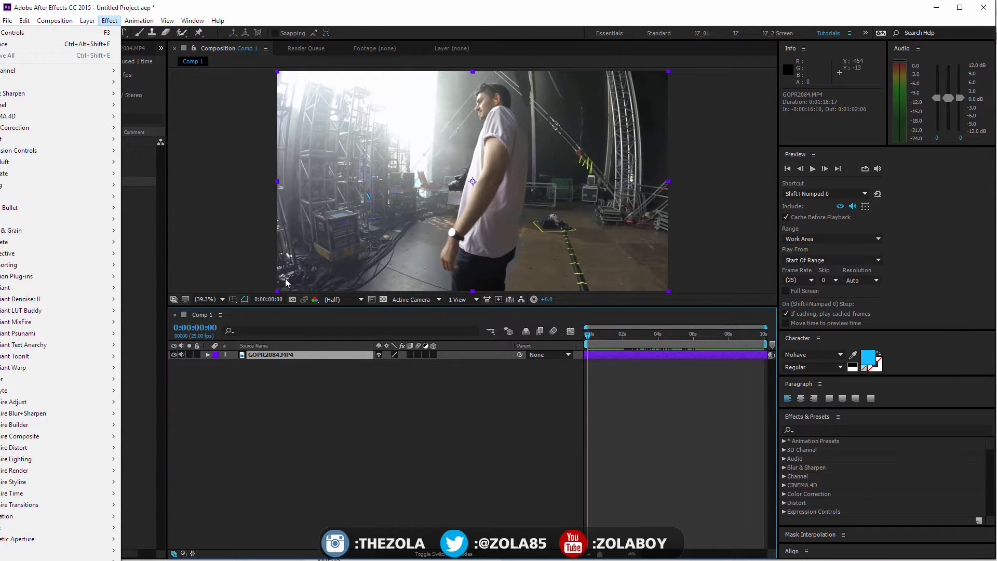
{"action": "left_click", "coordinate": [289, 398]}
{"action": "right_click", "coordinate": [272, 352]}
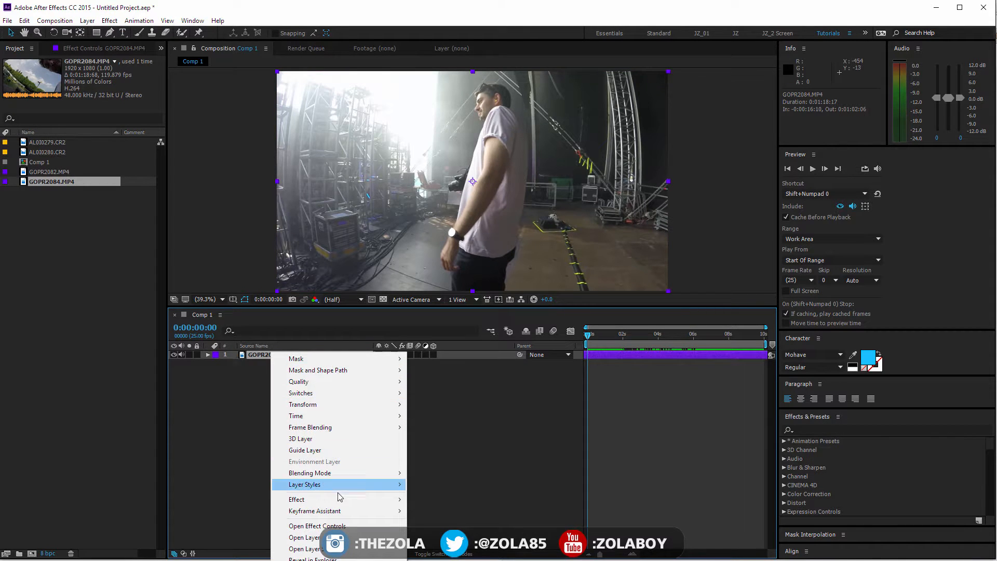
{"action": "mouse_move", "coordinate": [344, 499]}
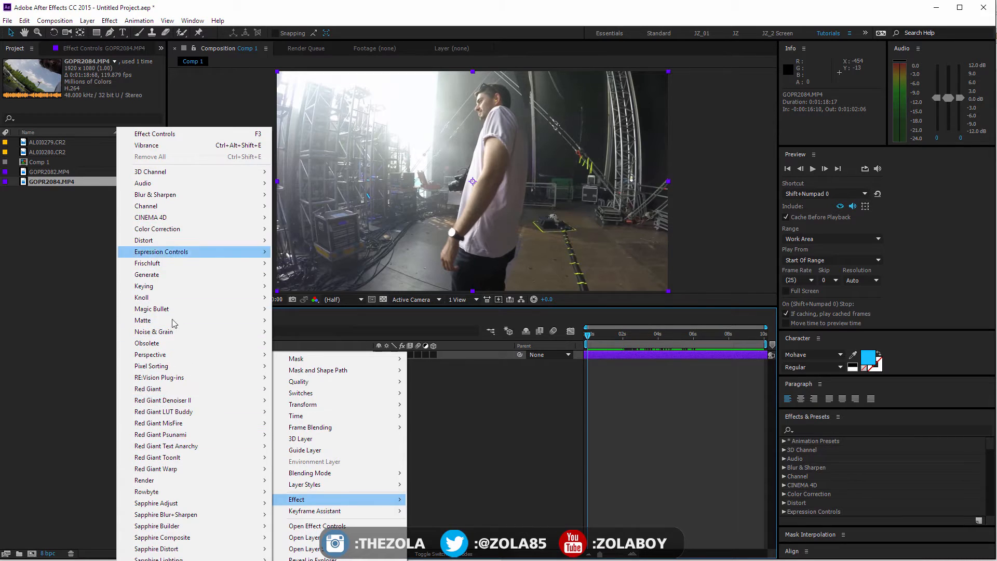
{"action": "left_click", "coordinate": [491, 489]}
Step: Search the effects and presets for "blur" and look through the Blur & Sharpen results
{"action": "left_click", "coordinate": [819, 429]}
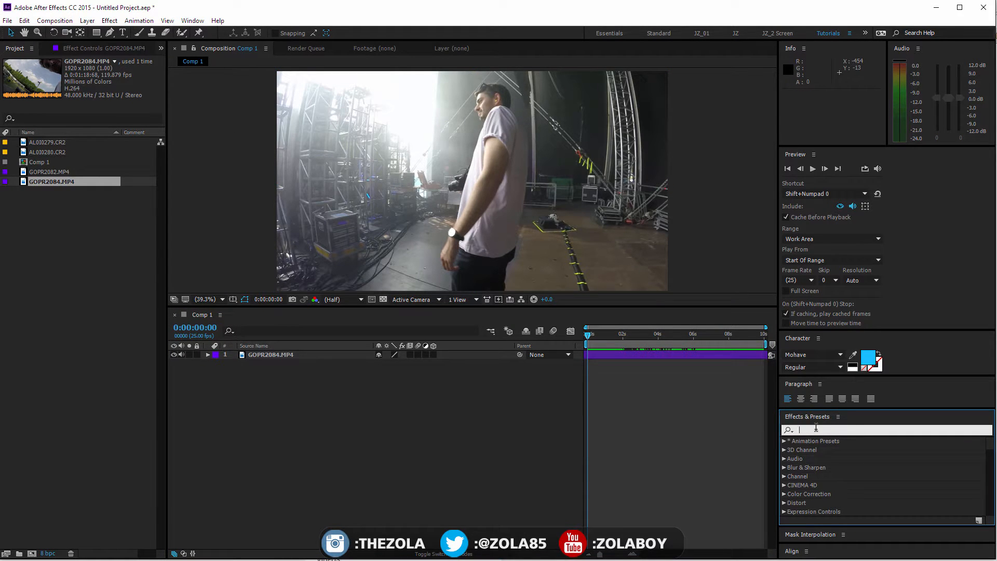
{"action": "type", "text": "blur"}
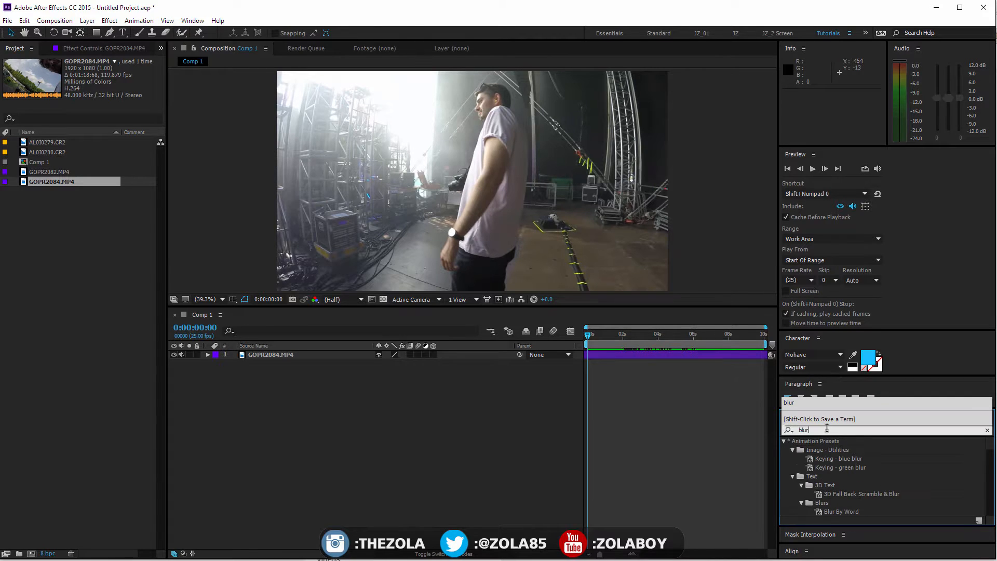
{"action": "scroll", "coordinate": [993, 463], "scroll_direction": "down", "scroll_amount": 5}
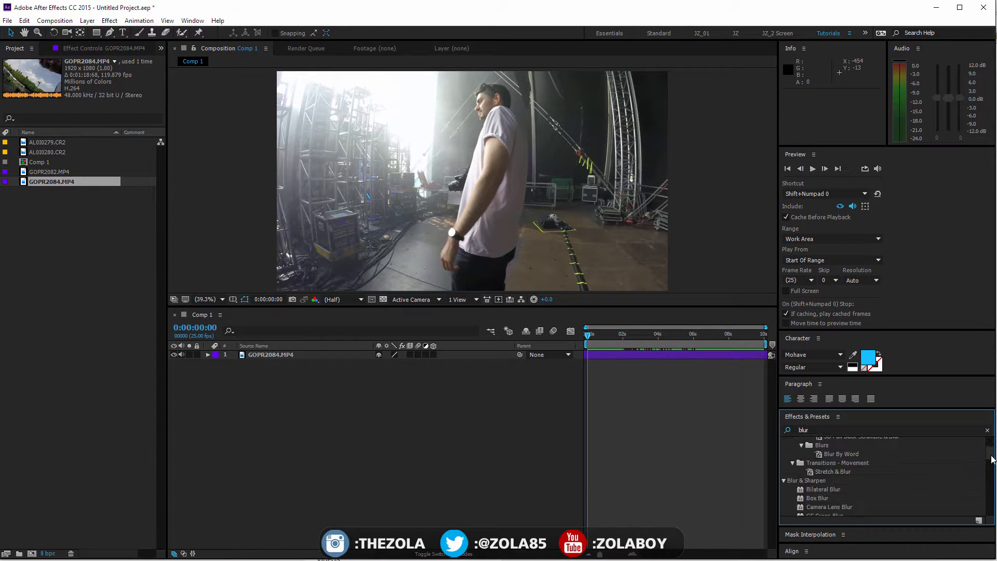
{"action": "left_click_drag", "start_coordinate": [994, 469], "coordinate": [993, 462]}
Step: Apply the Fast Blur effect from the Blur & Sharpen category to the GOPR2084.MP4 layer
{"action": "left_click", "coordinate": [289, 356]}
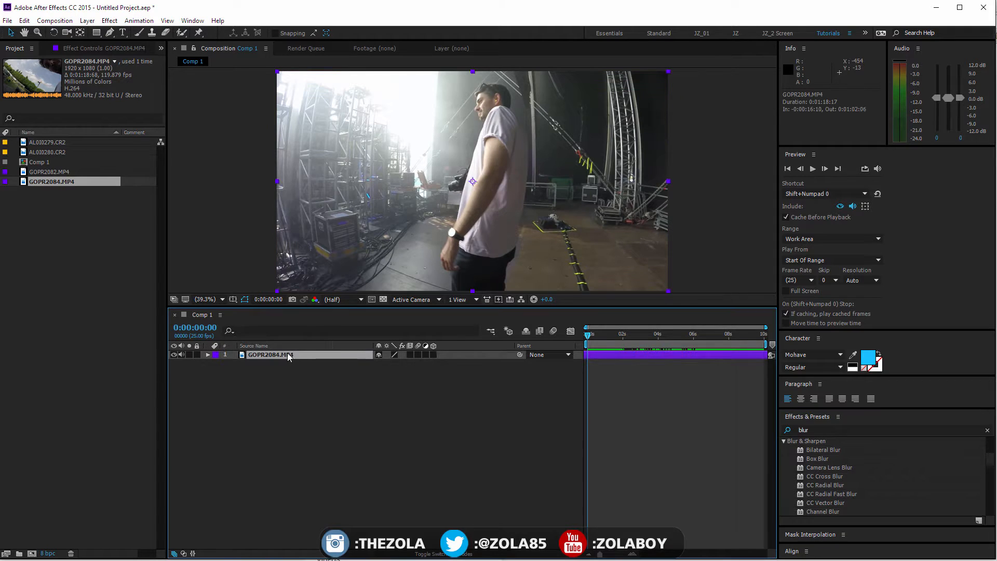
{"action": "right_click", "coordinate": [275, 354]}
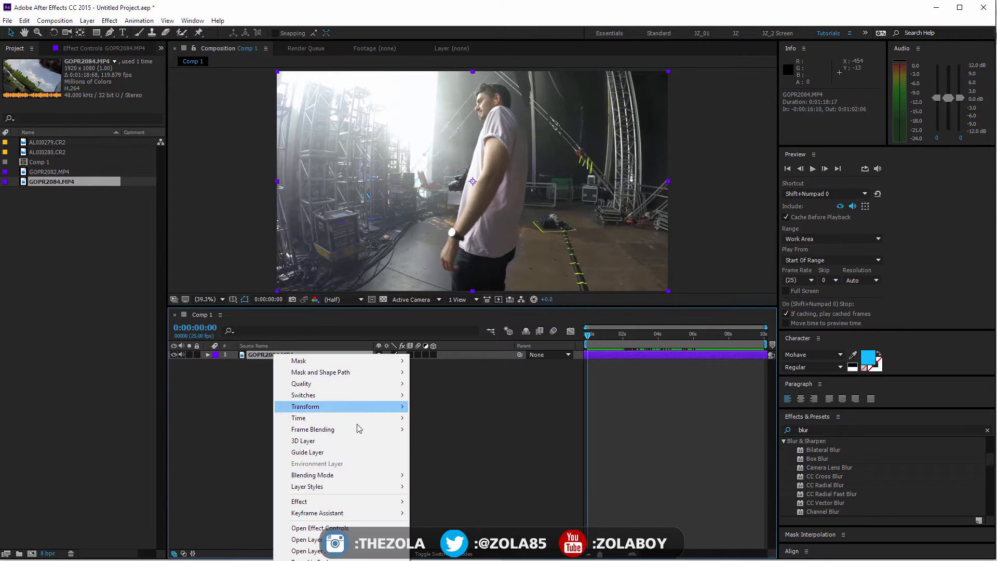
{"action": "mouse_move", "coordinate": [354, 420]}
{"action": "mouse_move", "coordinate": [355, 502]}
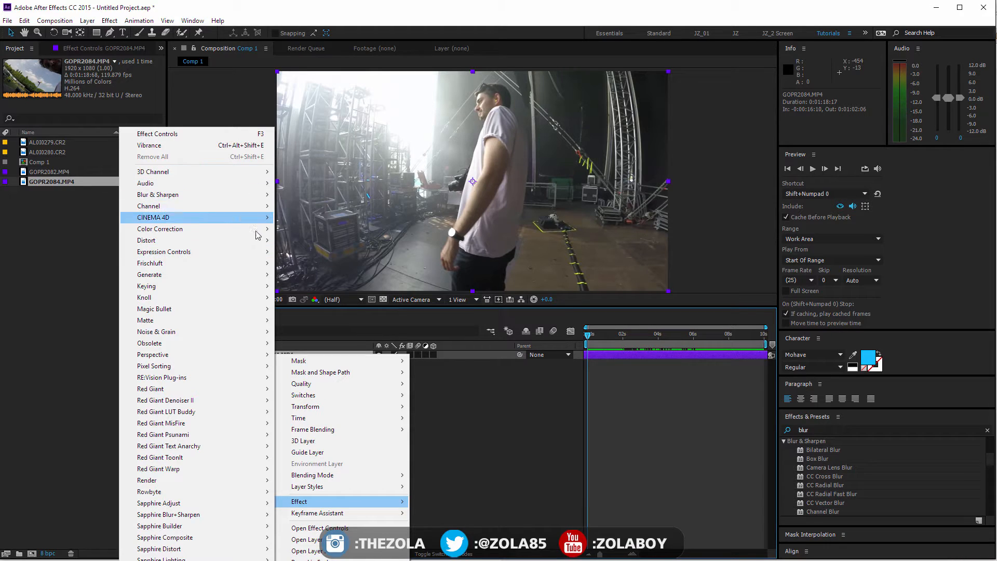
{"action": "mouse_move", "coordinate": [159, 200]}
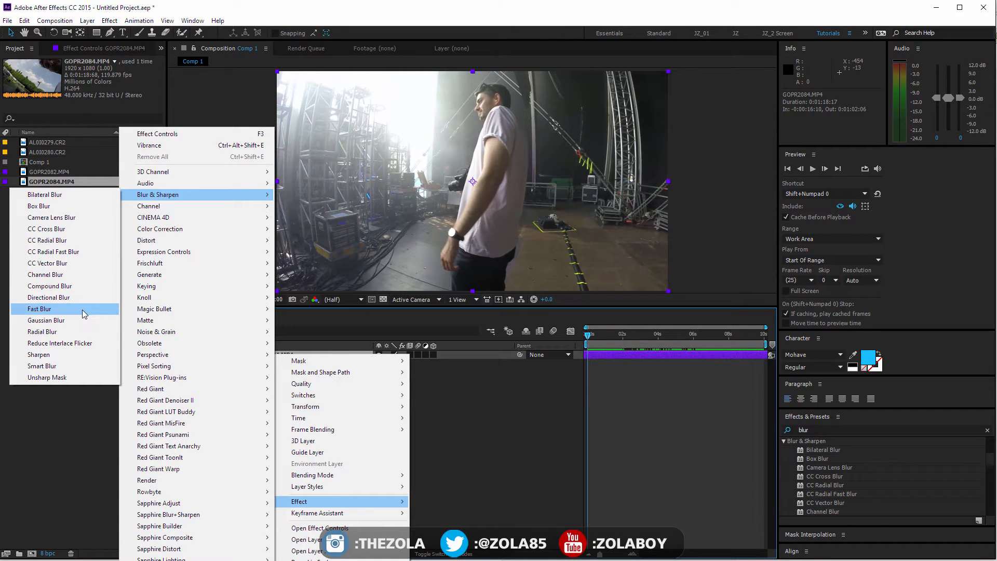
{"action": "left_click", "coordinate": [46, 310]}
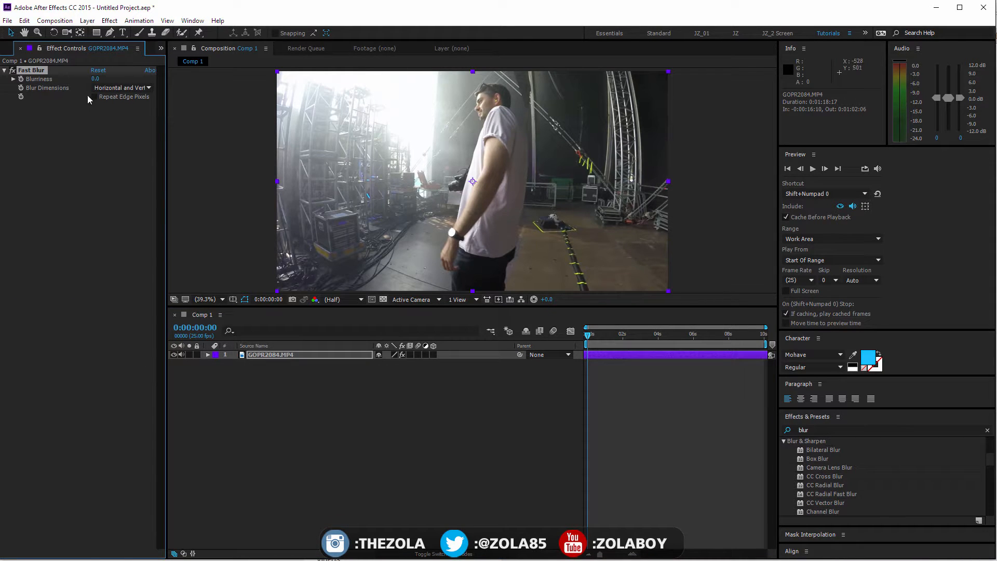
Step: Switch back and forth between the project's file list and the GOPR2084.MP4 effect controls to view both
{"action": "left_click", "coordinate": [160, 48]}
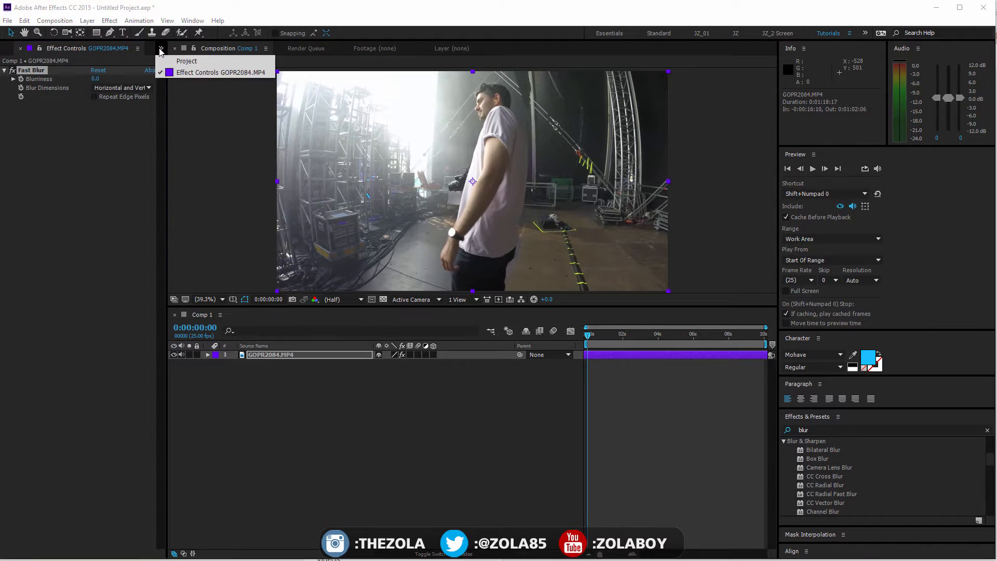
{"action": "left_click", "coordinate": [179, 61]}
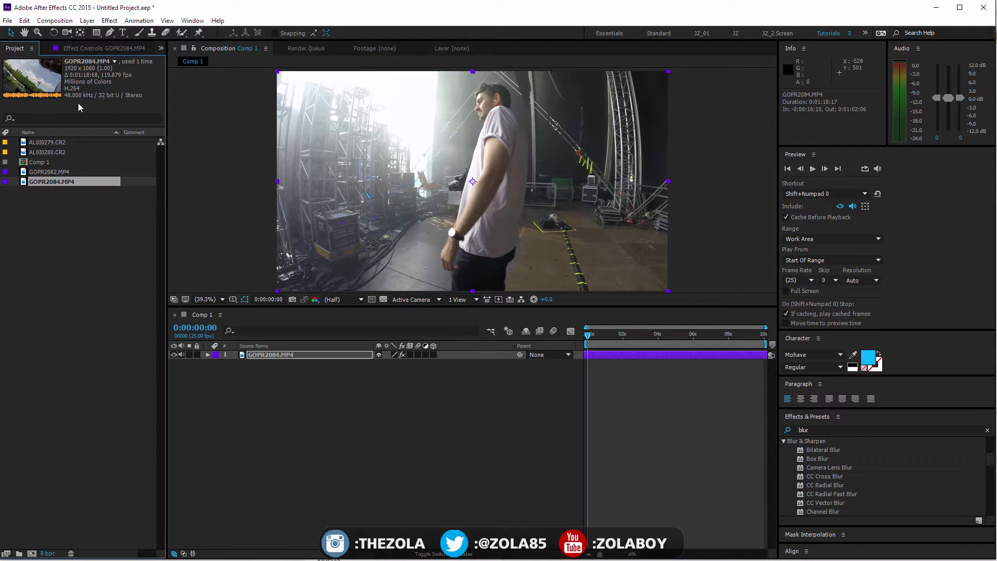
{"action": "left_click", "coordinate": [95, 47]}
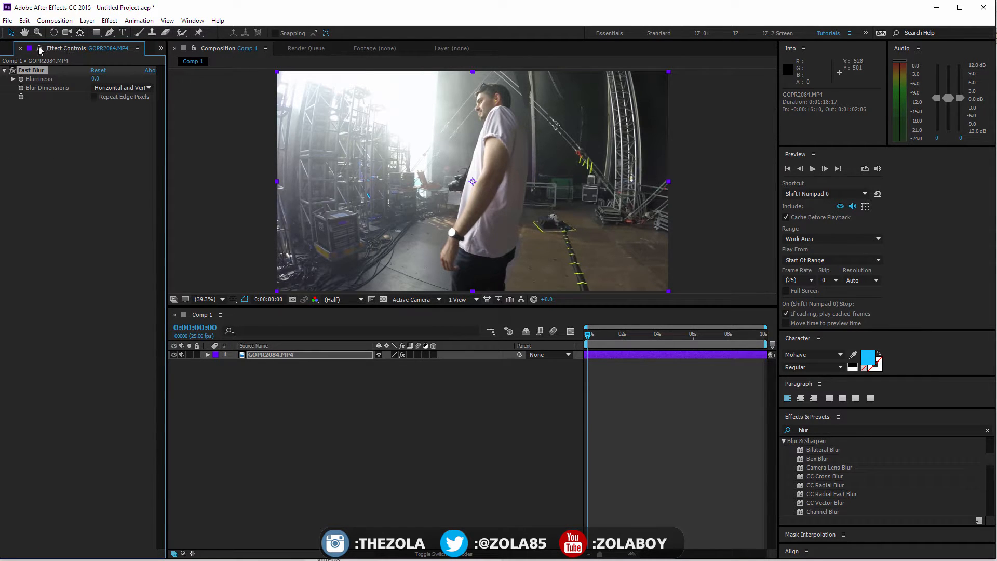
{"action": "left_click", "coordinate": [6, 49]}
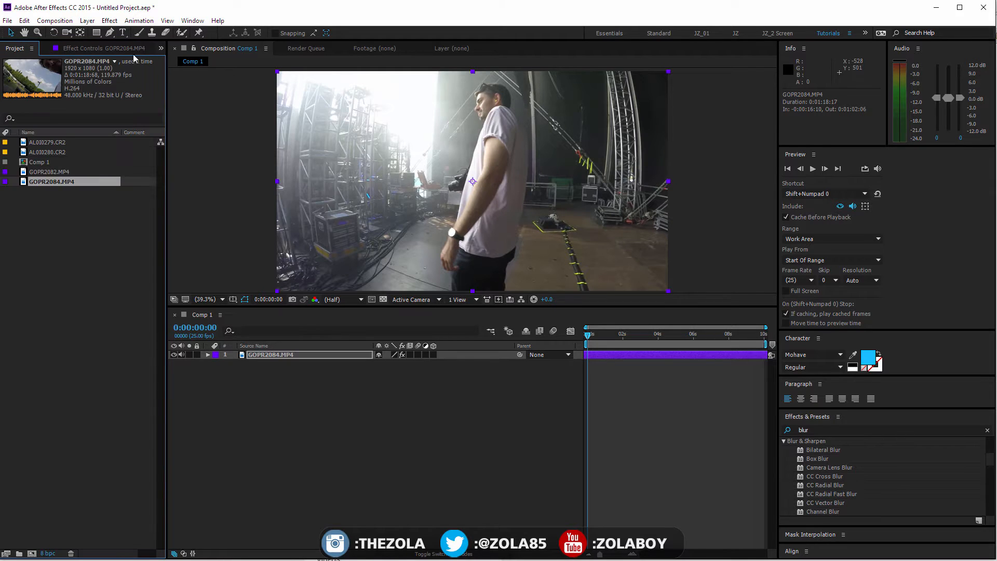
{"action": "left_click", "coordinate": [96, 48]}
{"action": "left_click", "coordinate": [11, 48]}
{"action": "left_click", "coordinate": [75, 49]}
{"action": "left_click", "coordinate": [7, 50]}
Step: Undock the Effect Controls into a separate column, dock them back with the Project panel, and restore the original panel order
{"action": "left_click_drag", "start_coordinate": [76, 48], "coordinate": [165, 158]}
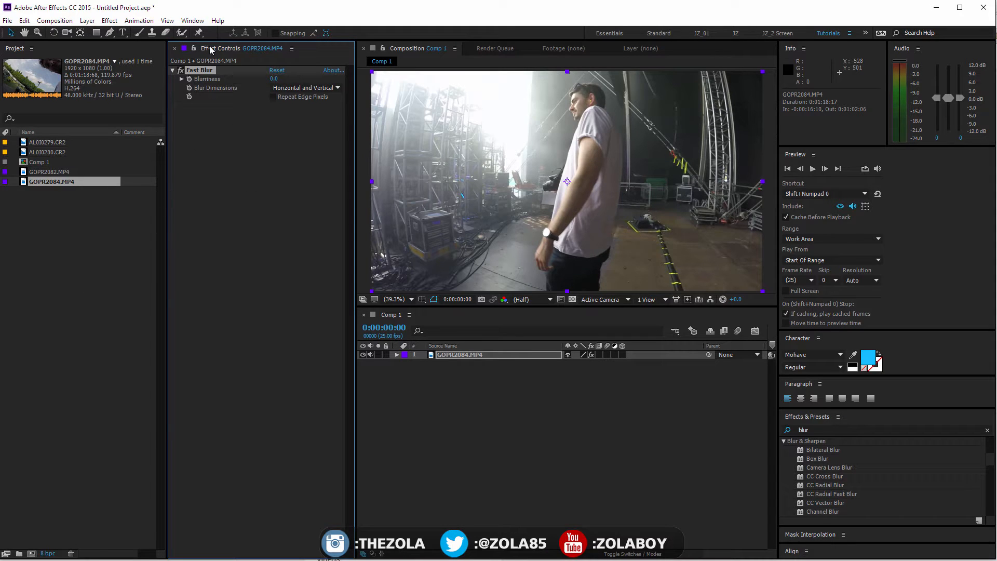
{"action": "left_click_drag", "start_coordinate": [216, 48], "coordinate": [71, 88]}
{"action": "left_click", "coordinate": [141, 48]}
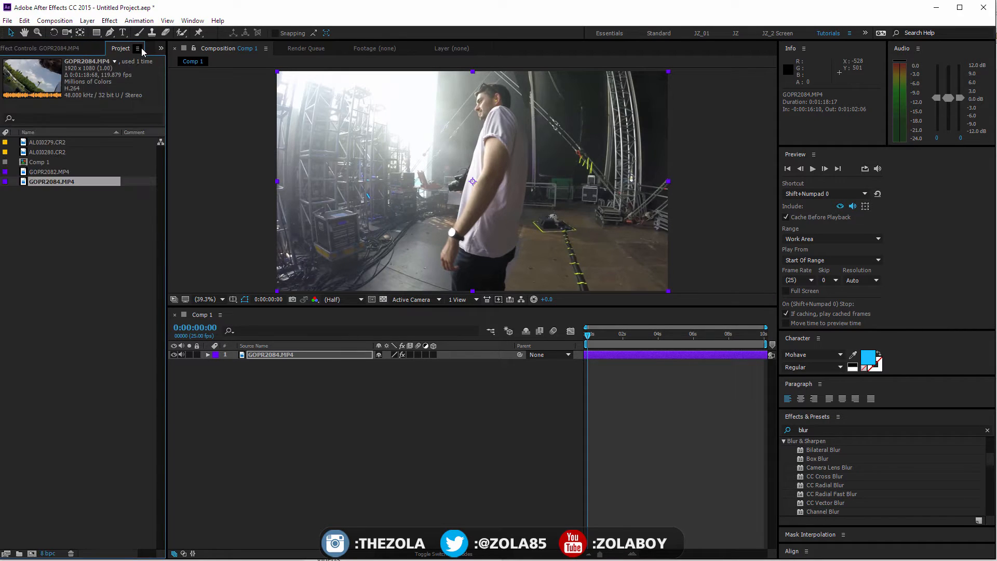
{"action": "left_click_drag", "start_coordinate": [122, 52], "coordinate": [24, 51]}
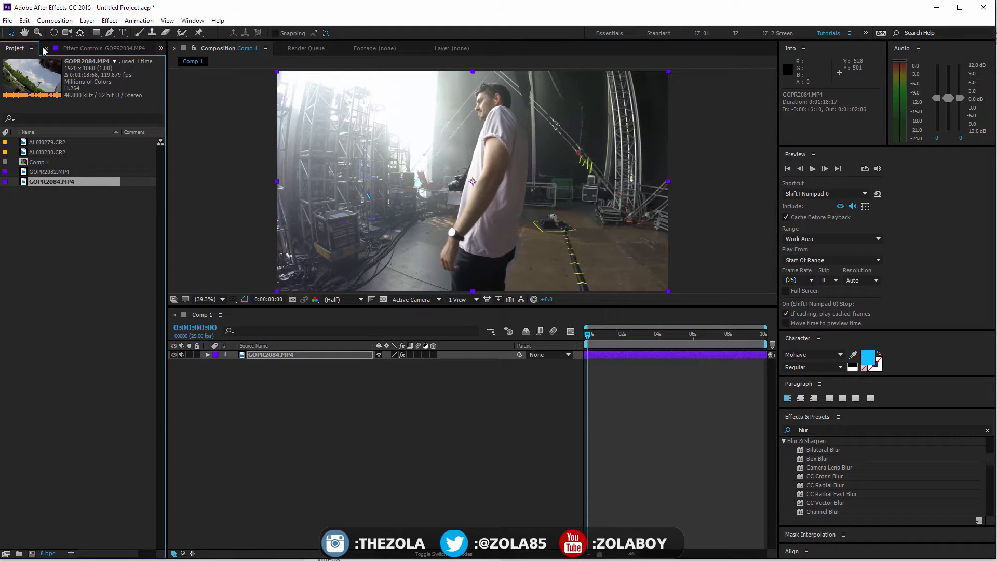
Step: Bring the GOPR2084.MP4 effect controls to the front and widen them to fit the Fast Blur options
{"action": "left_click", "coordinate": [161, 48]}
{"action": "left_click", "coordinate": [177, 73]}
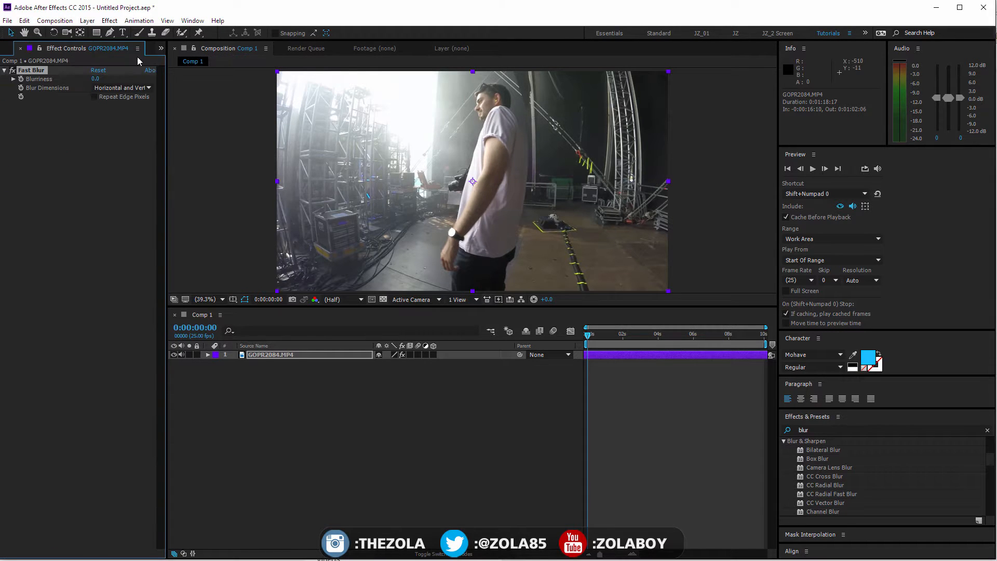
{"action": "left_click", "coordinate": [161, 48]}
{"action": "left_click", "coordinate": [176, 61]}
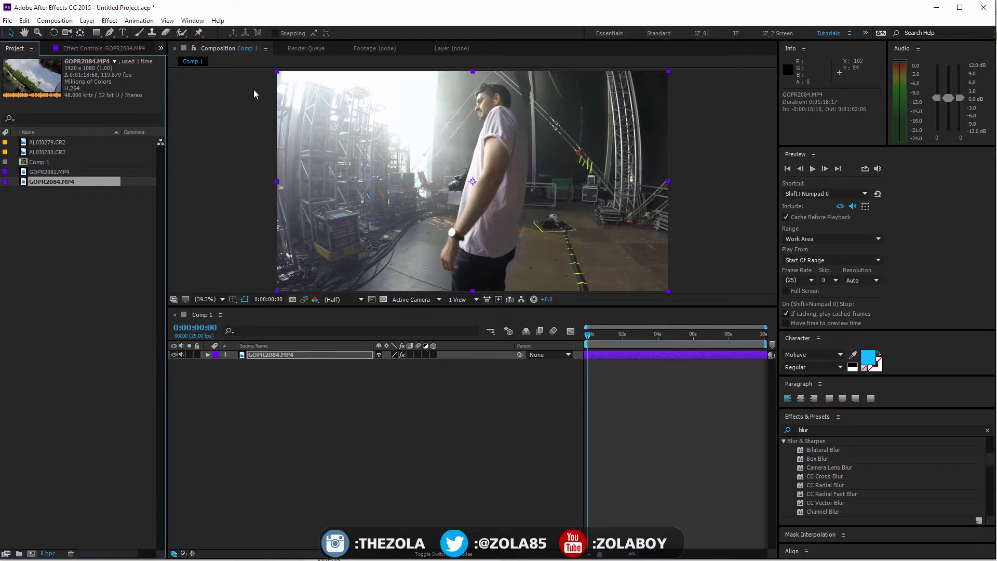
{"action": "left_click", "coordinate": [104, 46]}
{"action": "left_click", "coordinate": [79, 153]}
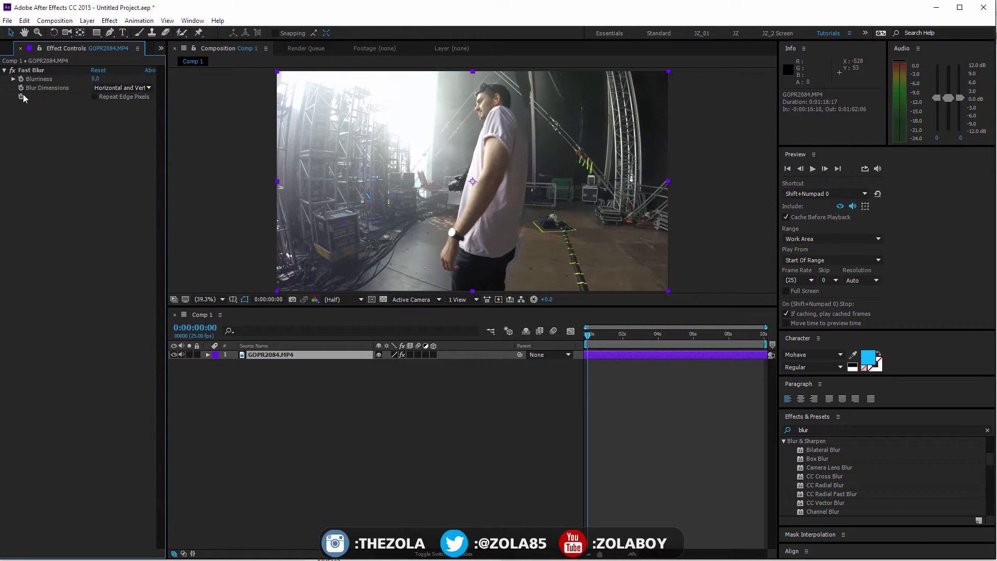
{"action": "left_click_drag", "start_coordinate": [166, 79], "coordinate": [185, 86]}
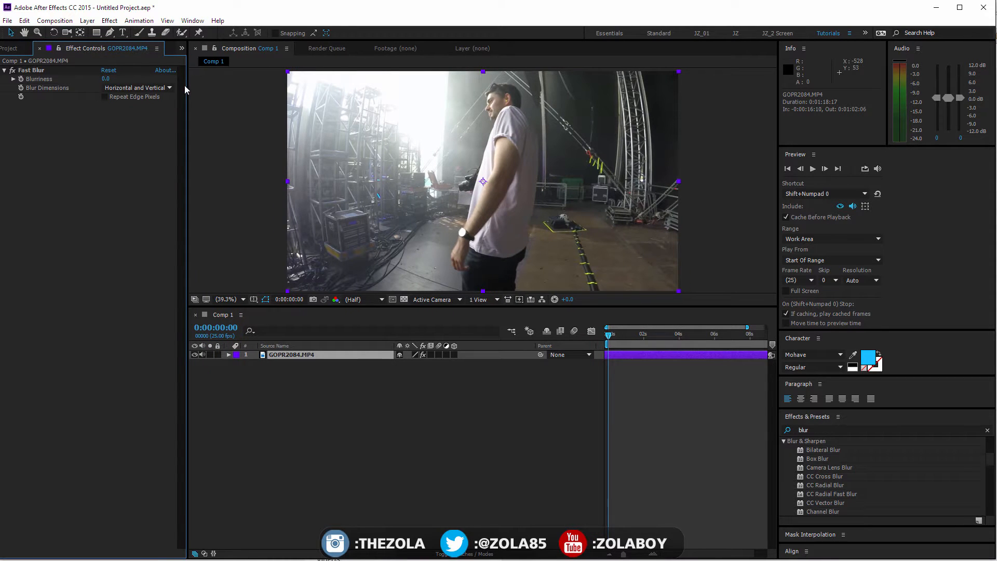
{"action": "left_click", "coordinate": [30, 71]}
{"action": "left_click", "coordinate": [65, 137]}
Step: Expand the GOPR2084.MP4 layer in the timeline and select its Effects group
{"action": "left_click", "coordinate": [228, 354]}
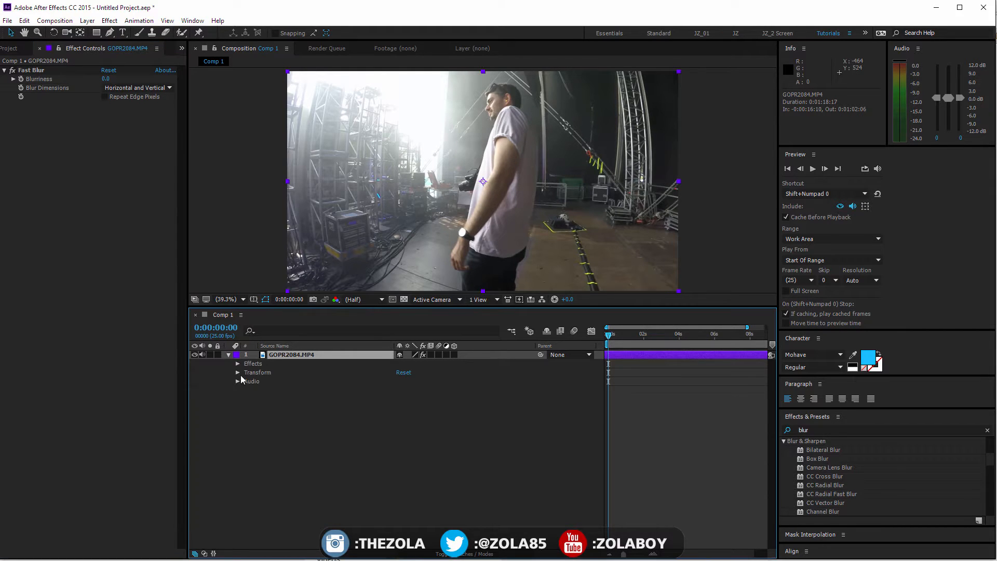
{"action": "left_click", "coordinate": [238, 364]}
{"action": "left_click", "coordinate": [228, 355]}
{"action": "left_click", "coordinate": [228, 355]}
{"action": "left_click", "coordinate": [254, 364]}
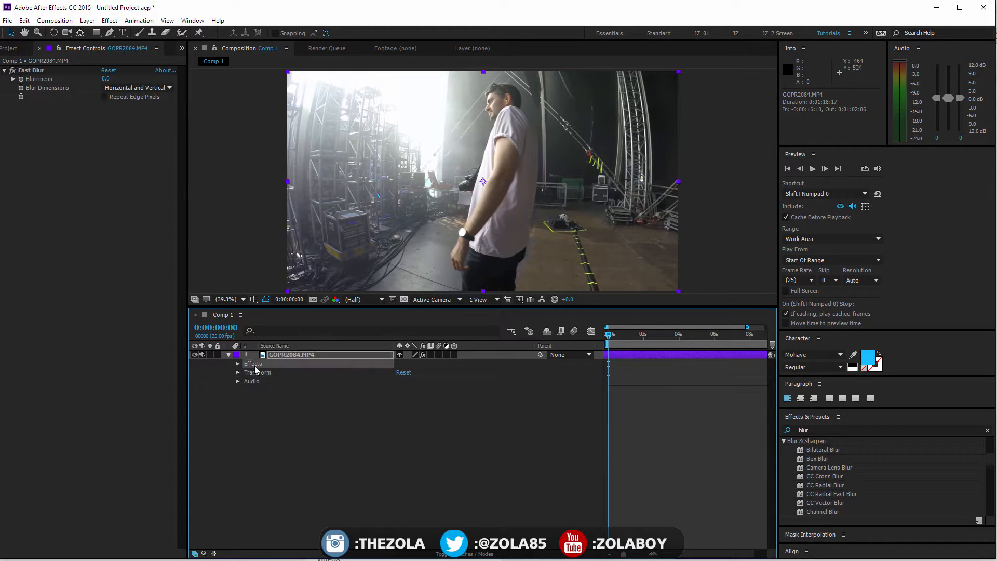
Step: Delete the Fast Blur effect from the layer and undo the deletion
{"action": "left_click", "coordinate": [31, 74]}
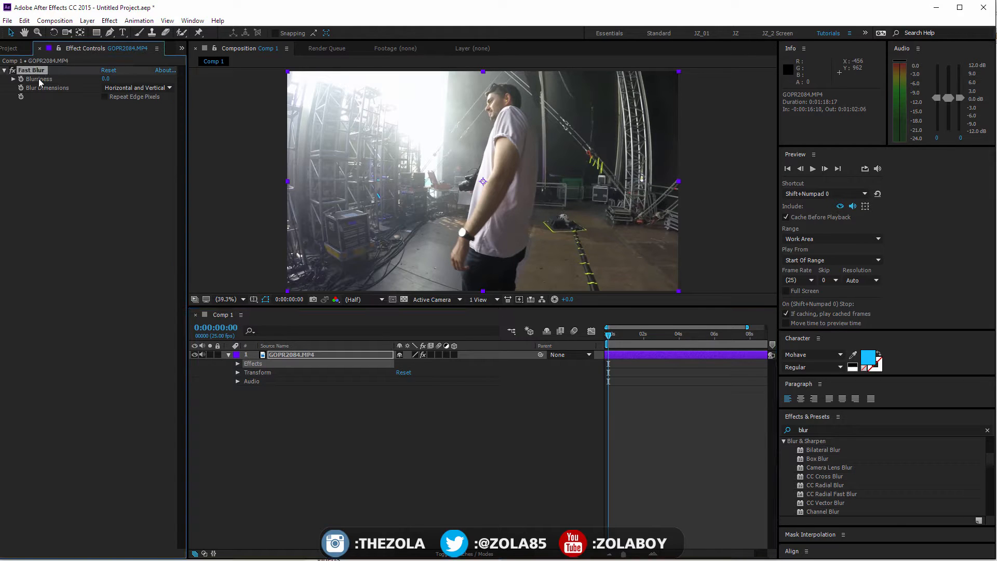
{"action": "key", "text": "Delete"}
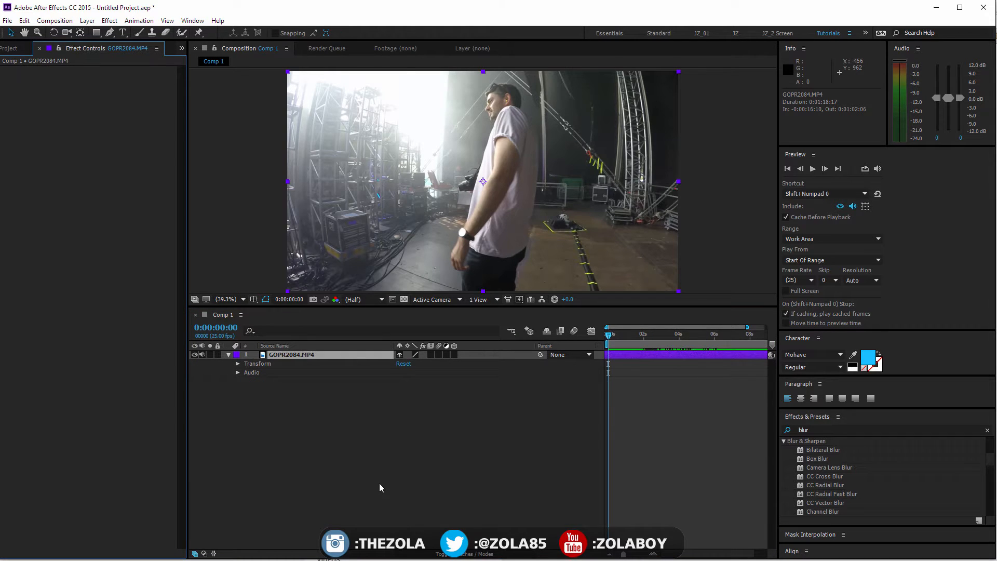
{"action": "key", "text": "ctrl+z"}
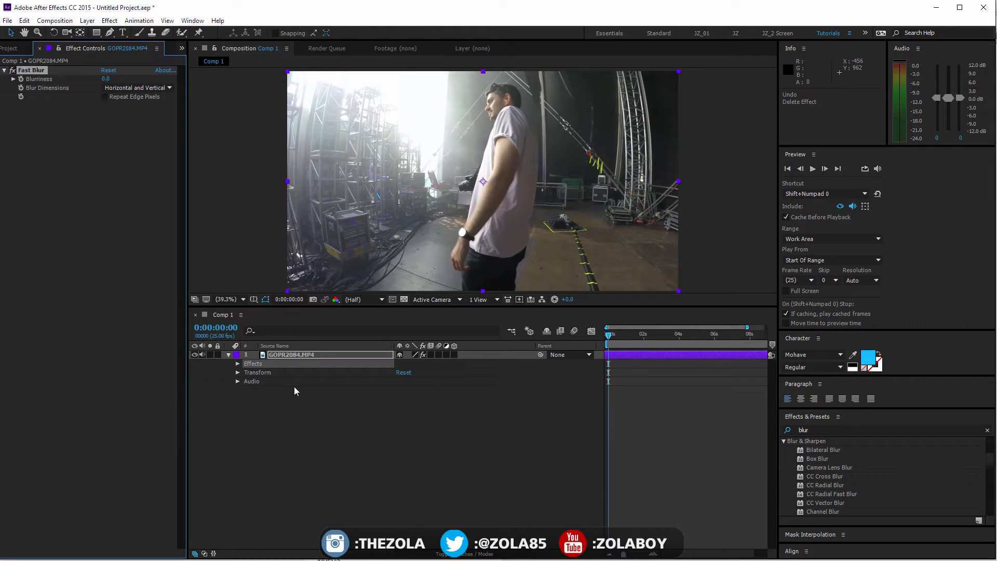
Step: Expand the layer's Effects group and its Fast Blur properties in the timeline, and select Blur Dimensions
{"action": "left_click", "coordinate": [243, 364]}
{"action": "left_click", "coordinate": [238, 364]}
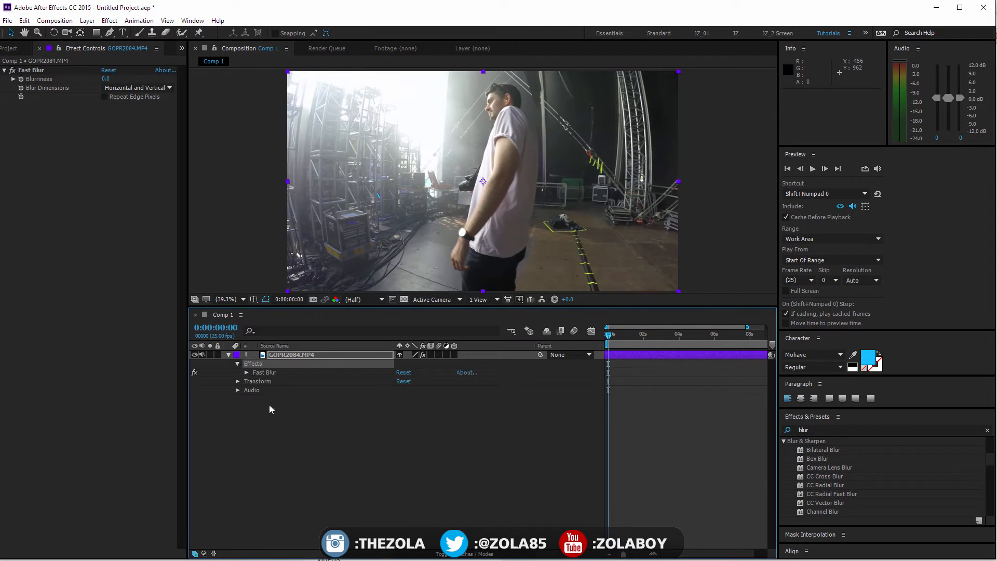
{"action": "left_click", "coordinate": [247, 373]}
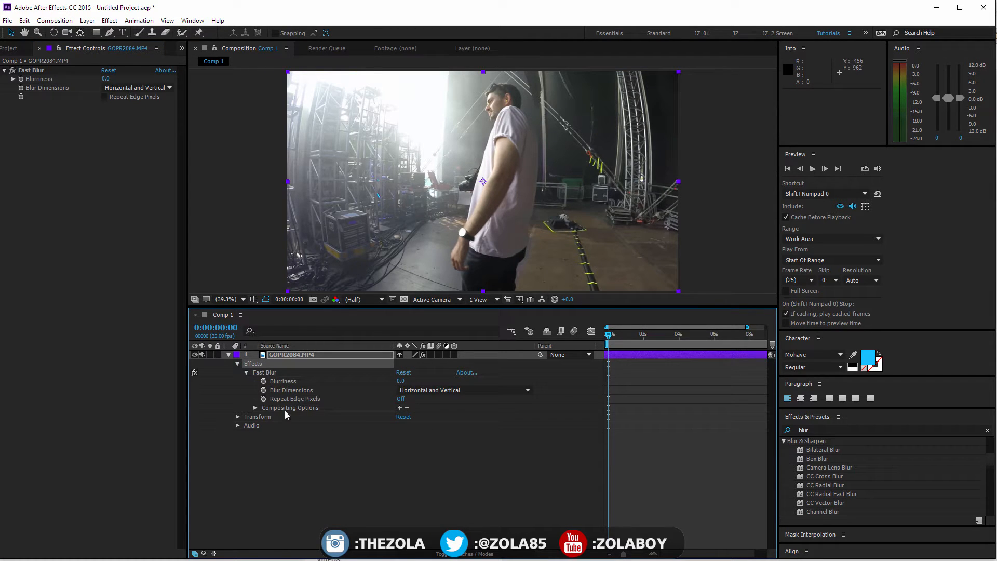
{"action": "left_click", "coordinate": [322, 390]}
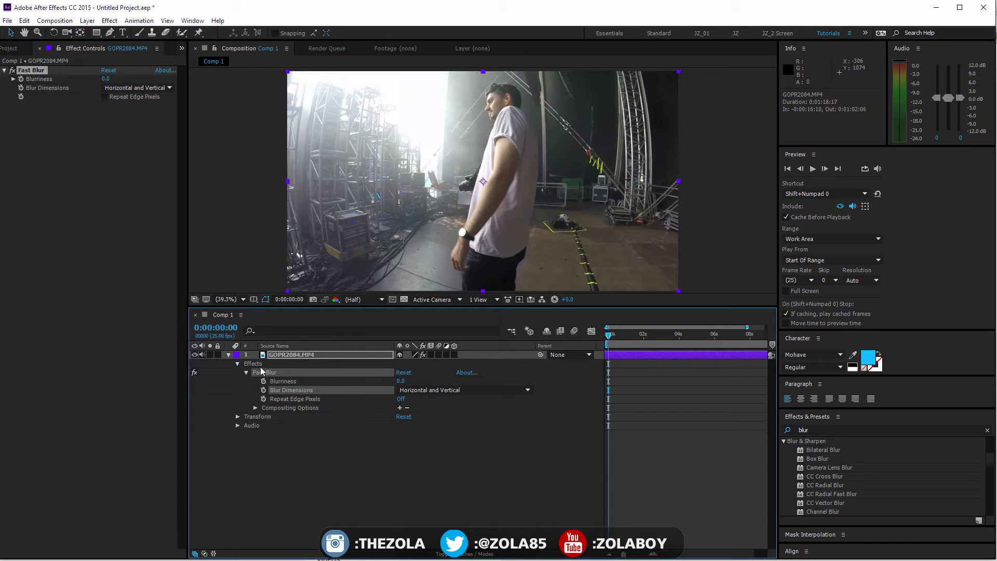
Step: Select the Fast Blur effect in the timeline and expand the layer's Transform properties, collapsing and re-expanding the Fast Blur properties
{"action": "left_click", "coordinate": [290, 355]}
{"action": "left_click", "coordinate": [269, 372]}
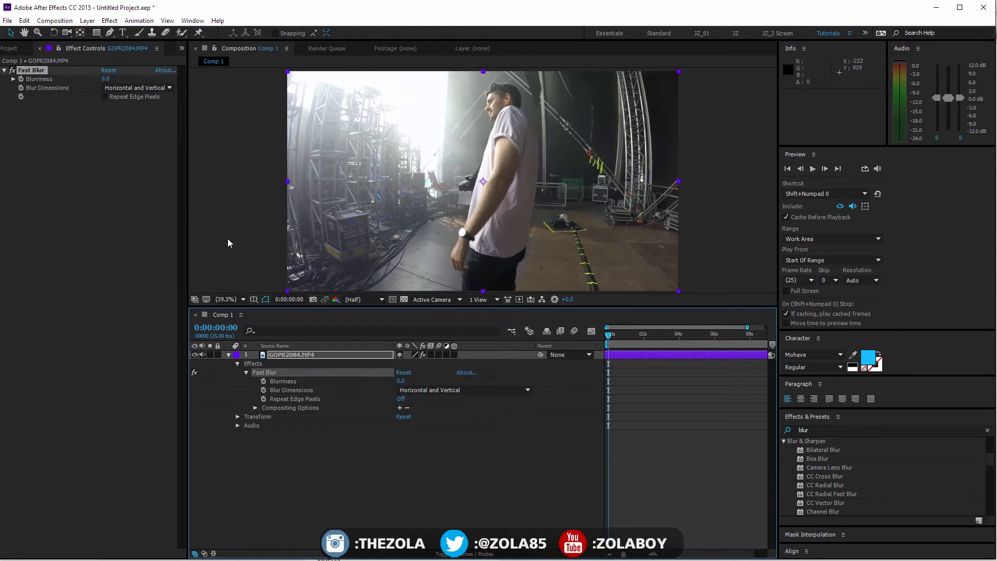
{"action": "left_click", "coordinate": [238, 417]}
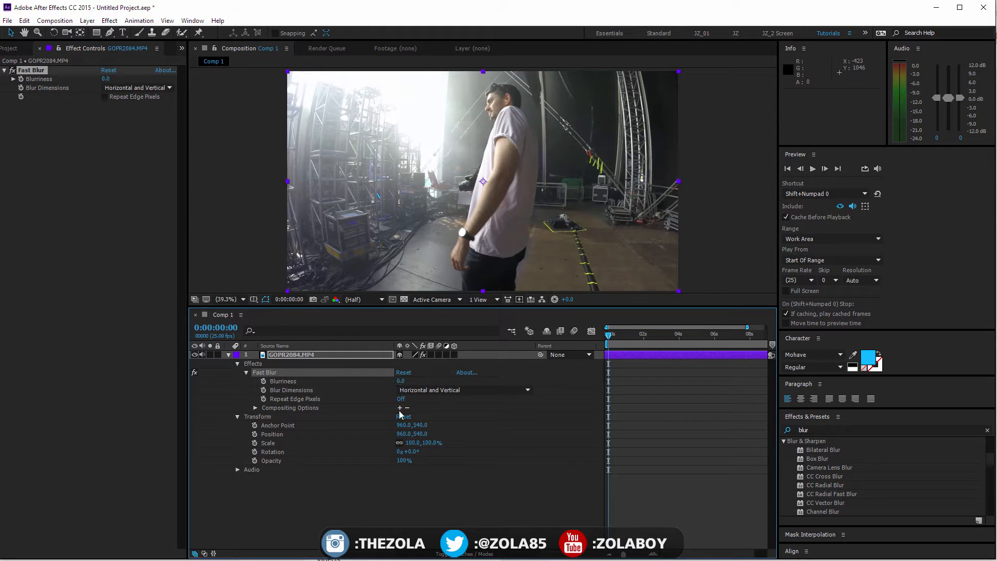
{"action": "left_click", "coordinate": [246, 373]}
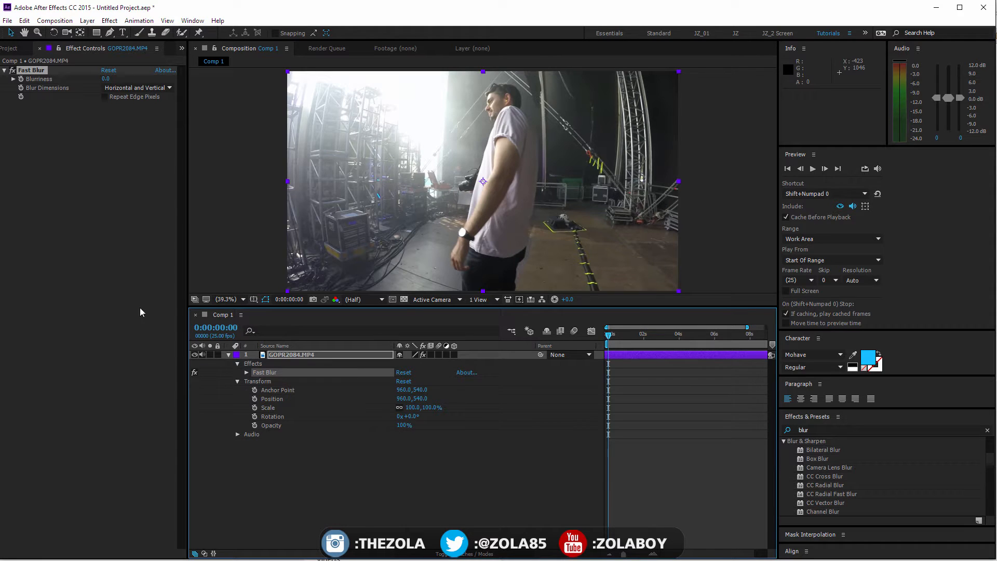
{"action": "left_click", "coordinate": [246, 373]}
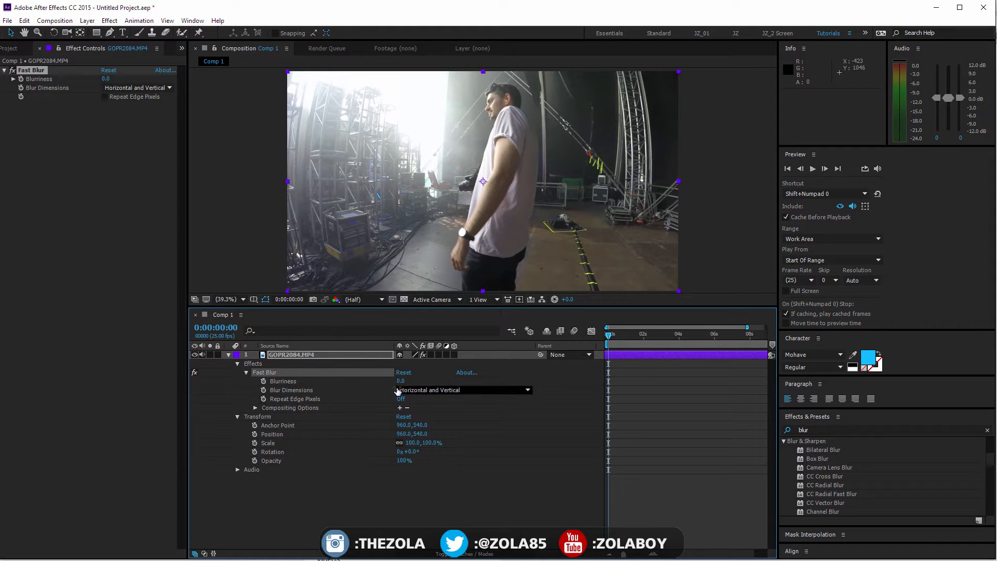
Step: Try different Blurriness values for Fast Blur, going up to 128 and 285 and back down to 226
{"action": "left_click_drag", "start_coordinate": [403, 381], "coordinate": [423, 353]}
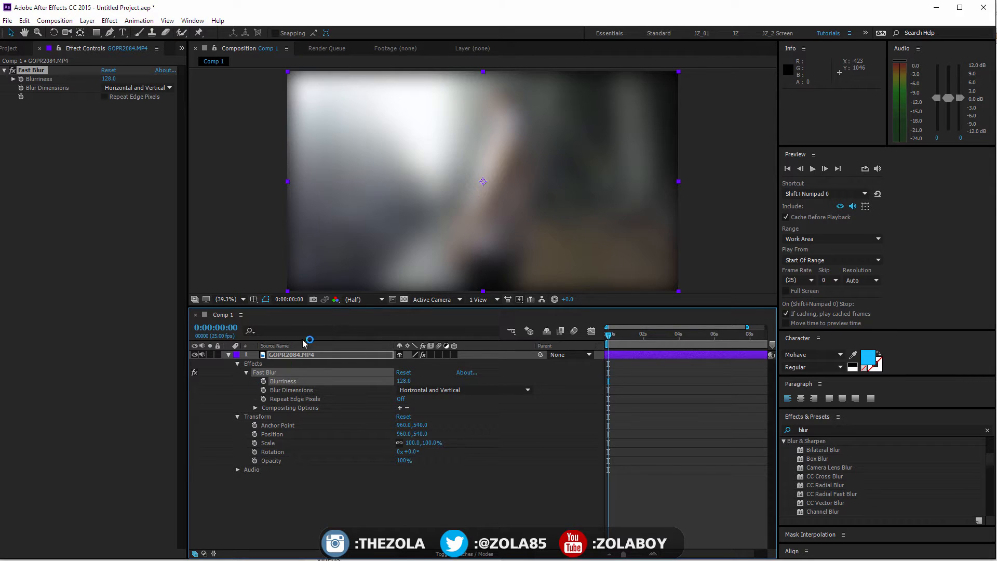
{"action": "left_click_drag", "start_coordinate": [105, 79], "coordinate": [182, 135]}
{"action": "left_click_drag", "start_coordinate": [139, 150], "coordinate": [213, 135]}
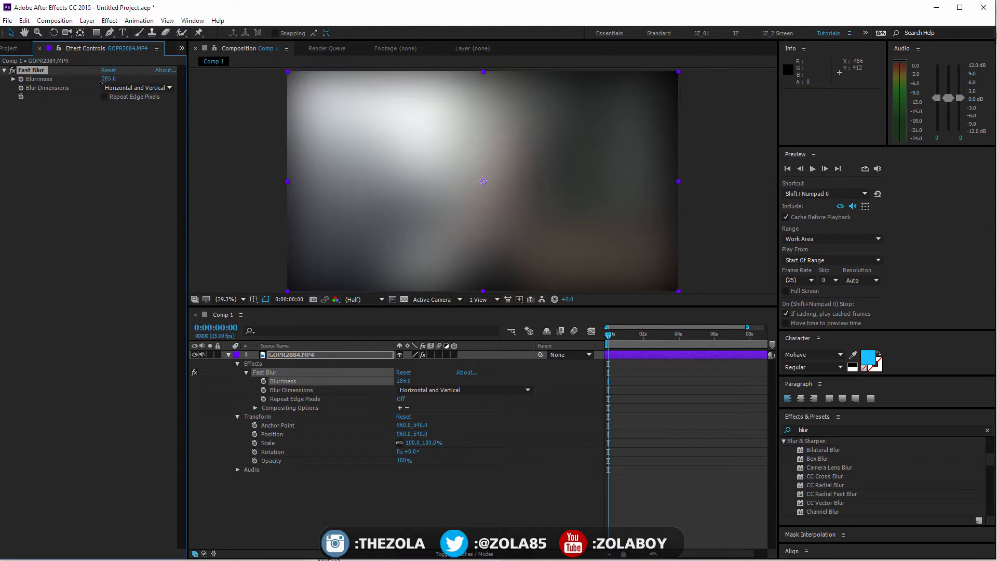
{"action": "left_click_drag", "start_coordinate": [103, 82], "coordinate": [90, 116]}
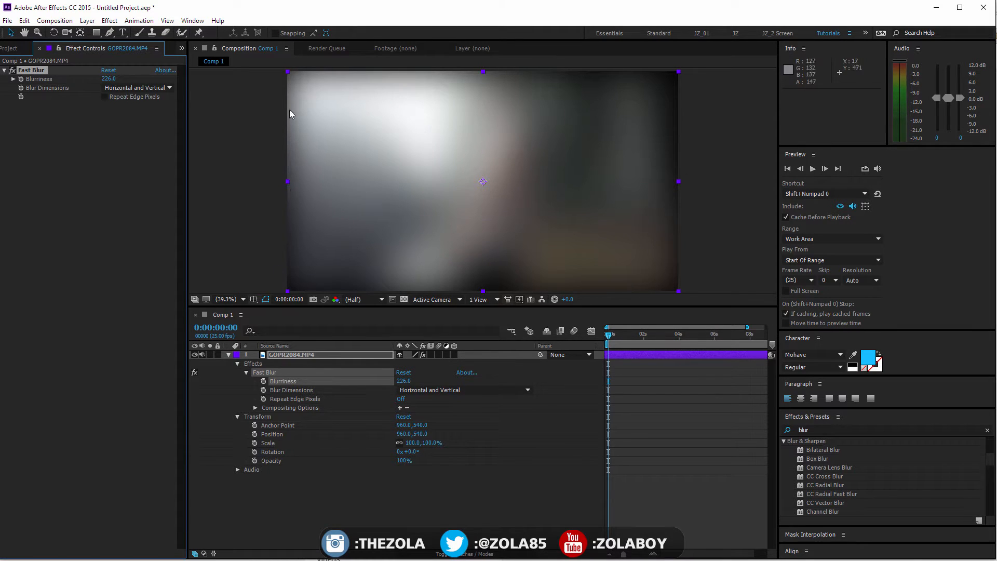
Step: Switch Fast Blur's Repeat Edge Pixels option on and off to compare the frame edges, leaving it on
{"action": "left_click", "coordinate": [104, 97]}
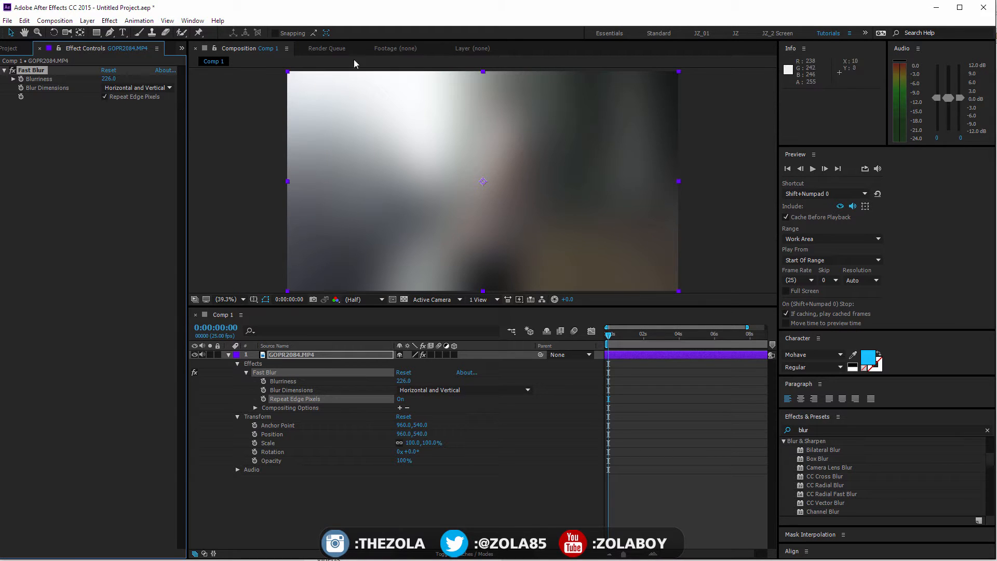
{"action": "left_click", "coordinate": [105, 97]}
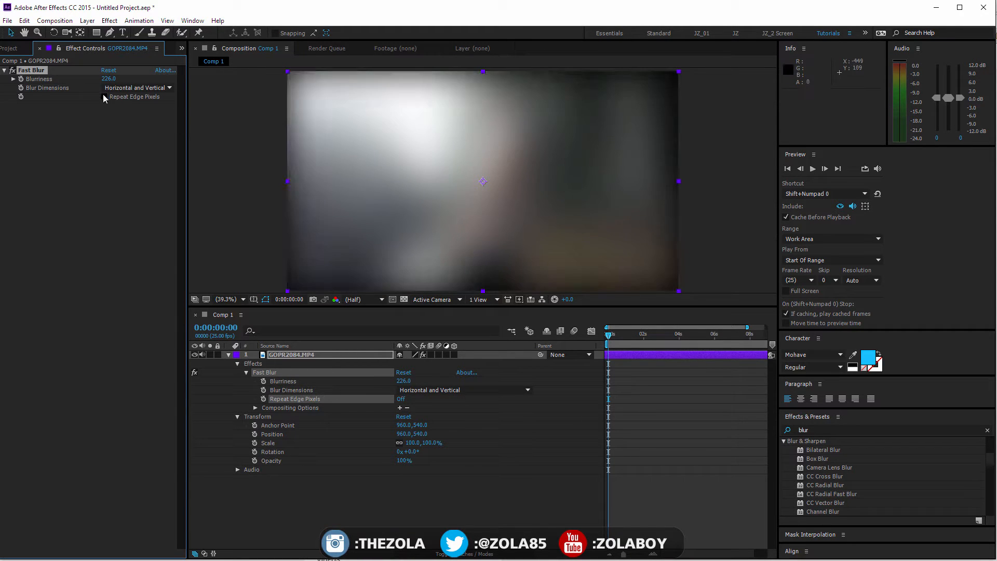
{"action": "left_click", "coordinate": [104, 97]}
{"action": "left_click", "coordinate": [104, 96]}
{"action": "left_click", "coordinate": [109, 97]}
Step: Compare the edges at Blurriness 57 without Repeat Edge Pixels, then set Blurriness to 0 and turn Repeat Edge Pixels on
{"action": "left_click_drag", "start_coordinate": [107, 79], "coordinate": [93, 145]}
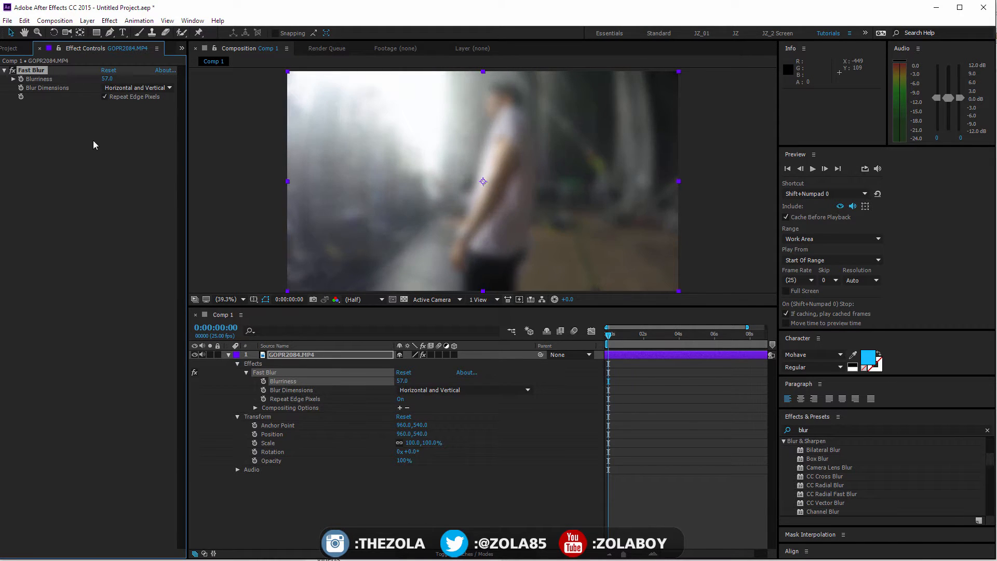
{"action": "left_click", "coordinate": [104, 97]}
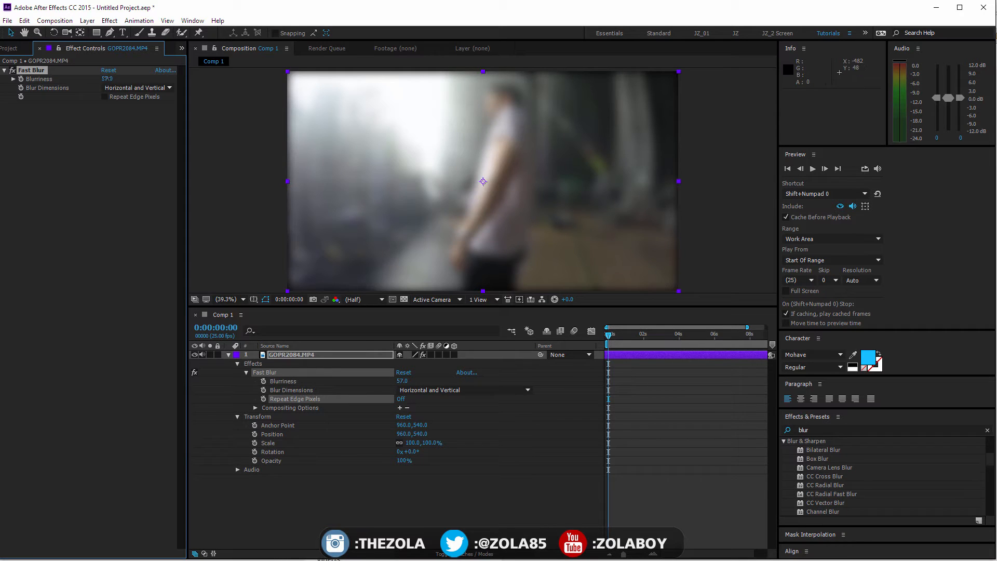
{"action": "left_click_drag", "start_coordinate": [107, 78], "coordinate": [65, 84]}
{"action": "left_click", "coordinate": [105, 97]}
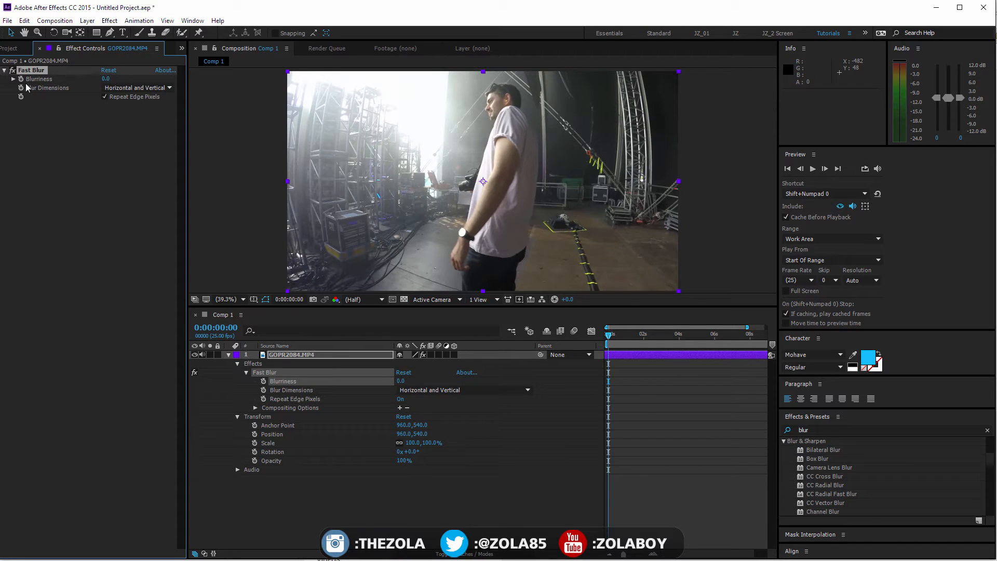
Step: Keyframe the Fast Blur Blurriness at 0 on frame 0:00:00:00 and at 146 on frame 0:00:01:01
{"action": "left_click", "coordinate": [263, 381]}
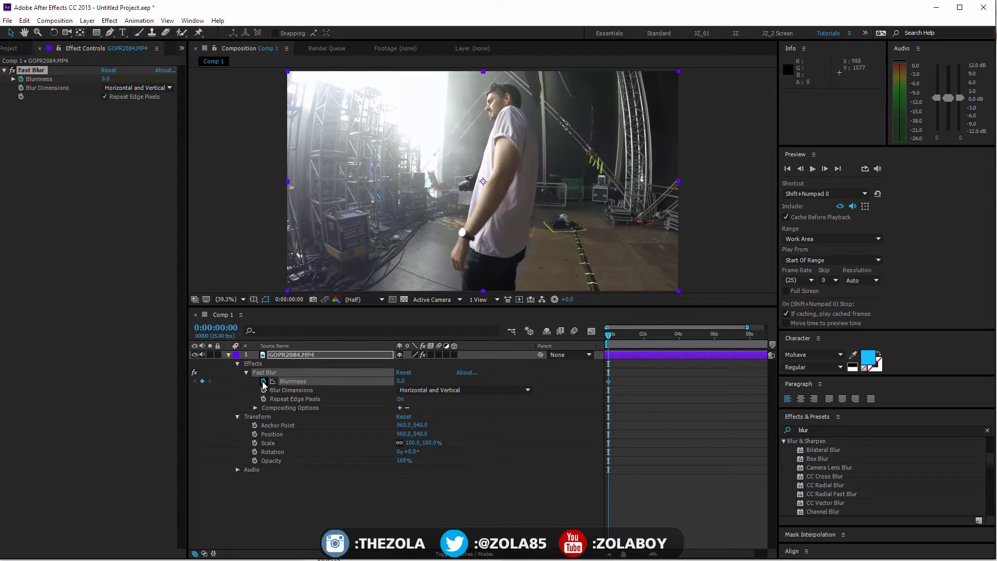
{"action": "left_click_drag", "start_coordinate": [614, 336], "coordinate": [626, 336]}
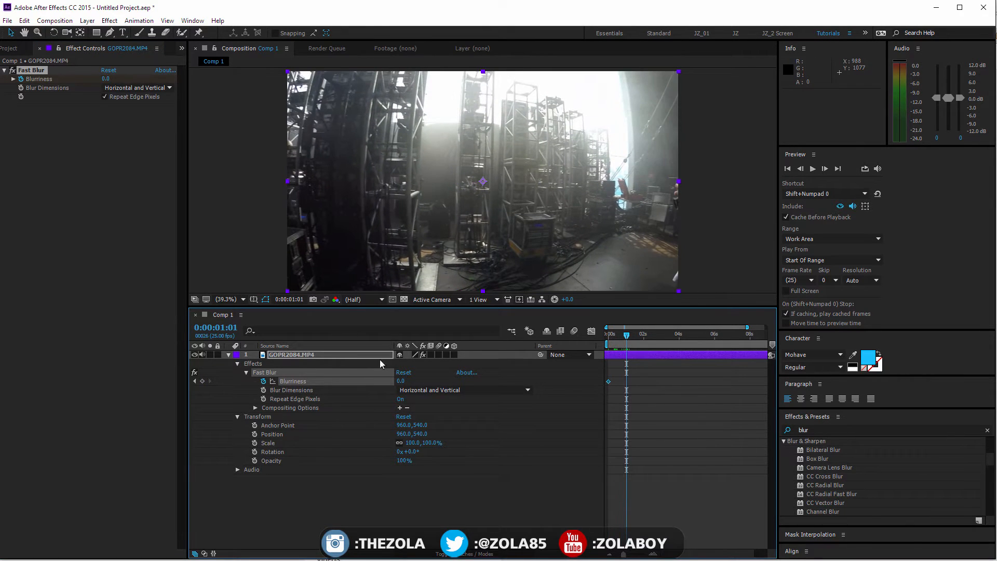
{"action": "left_click_drag", "start_coordinate": [403, 381], "coordinate": [599, 366]}
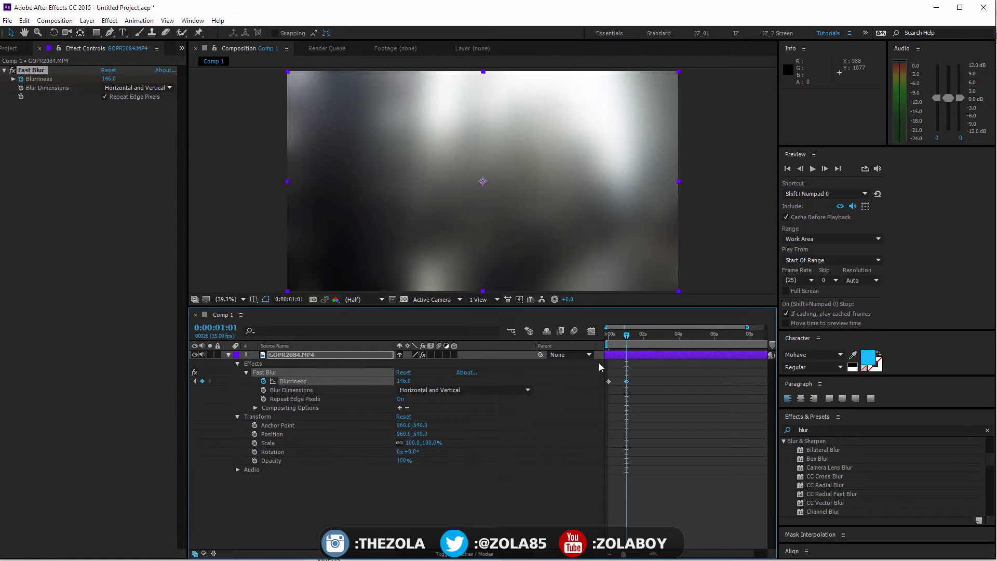
Step: Add a third Blurriness keyframe at 0:00:02:01 with the value 0
{"action": "left_click_drag", "start_coordinate": [628, 335], "coordinate": [645, 336]}
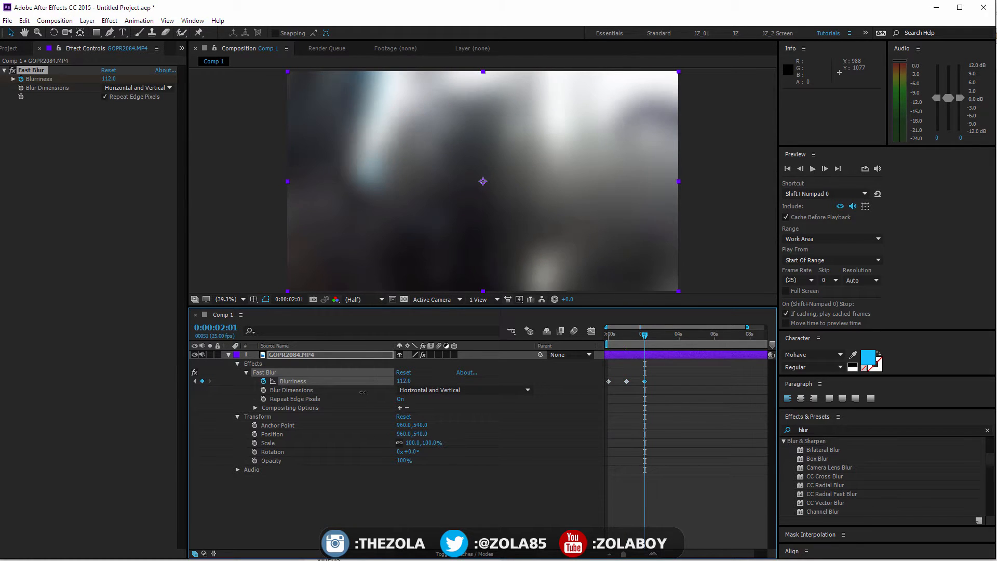
{"action": "left_click_drag", "start_coordinate": [364, 392], "coordinate": [316, 398]}
{"action": "left_click_drag", "start_coordinate": [401, 382], "coordinate": [283, 408]}
Step: End the work area at 0:00:02:01, play back the Blurriness animation and scrub through it to 0:00:02:01
{"action": "key", "text": "space"}
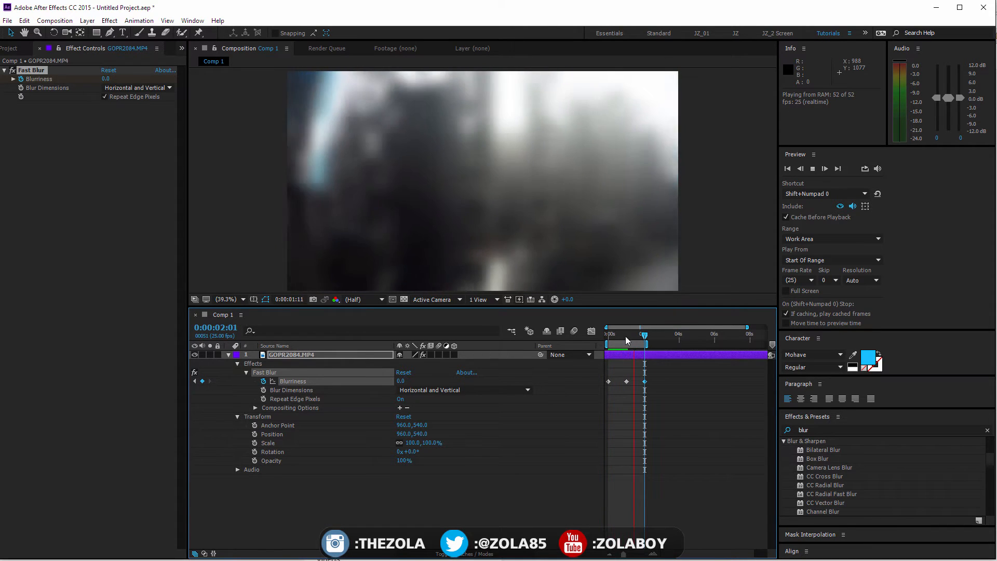
{"action": "left_click", "coordinate": [608, 338]}
{"action": "left_click_drag", "start_coordinate": [608, 339], "coordinate": [644, 342]}
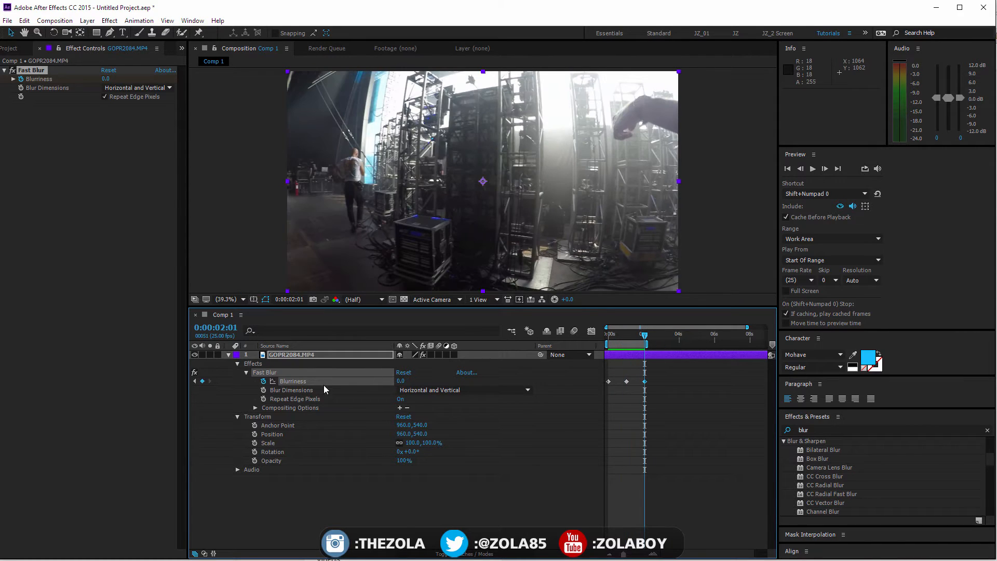
Step: Apply the CC Toner color correction effect to the GOPR2084.MP4 layer
{"action": "left_click", "coordinate": [422, 384]}
{"action": "left_click", "coordinate": [296, 380]}
{"action": "left_click", "coordinate": [281, 485]}
{"action": "left_click", "coordinate": [291, 355]}
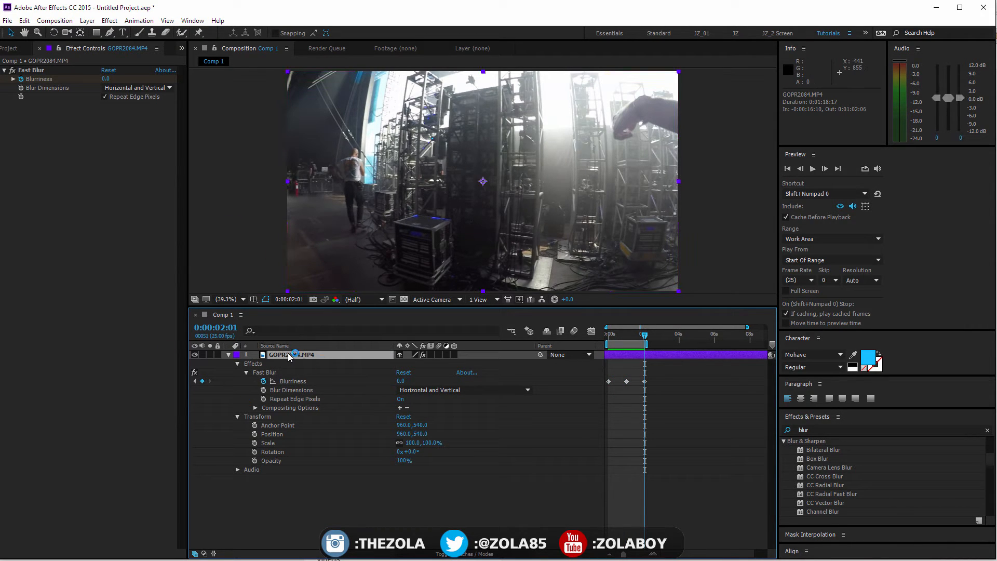
{"action": "right_click", "coordinate": [289, 356]}
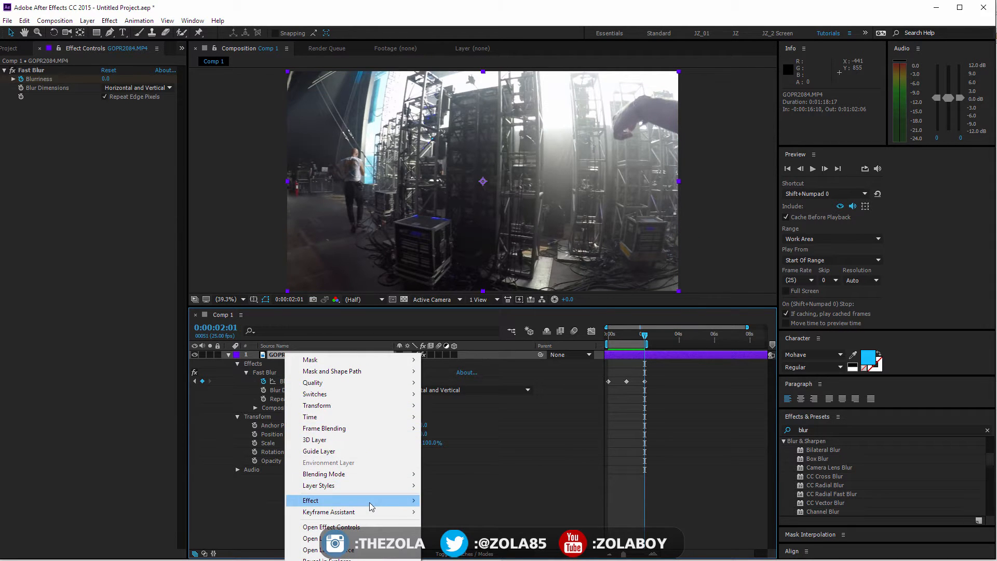
{"action": "mouse_move", "coordinate": [372, 505]}
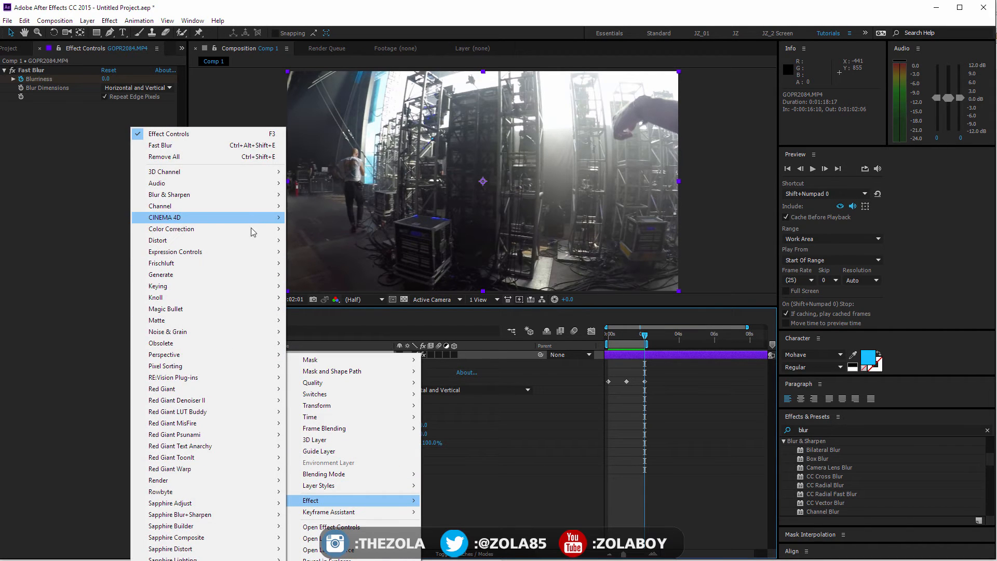
{"action": "mouse_move", "coordinate": [253, 230]}
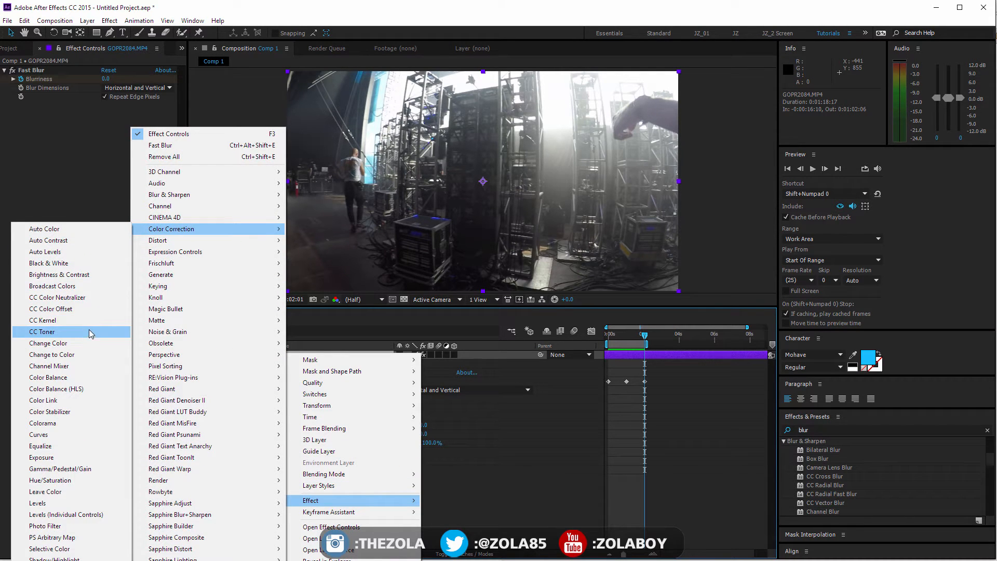
{"action": "left_click", "coordinate": [42, 332]}
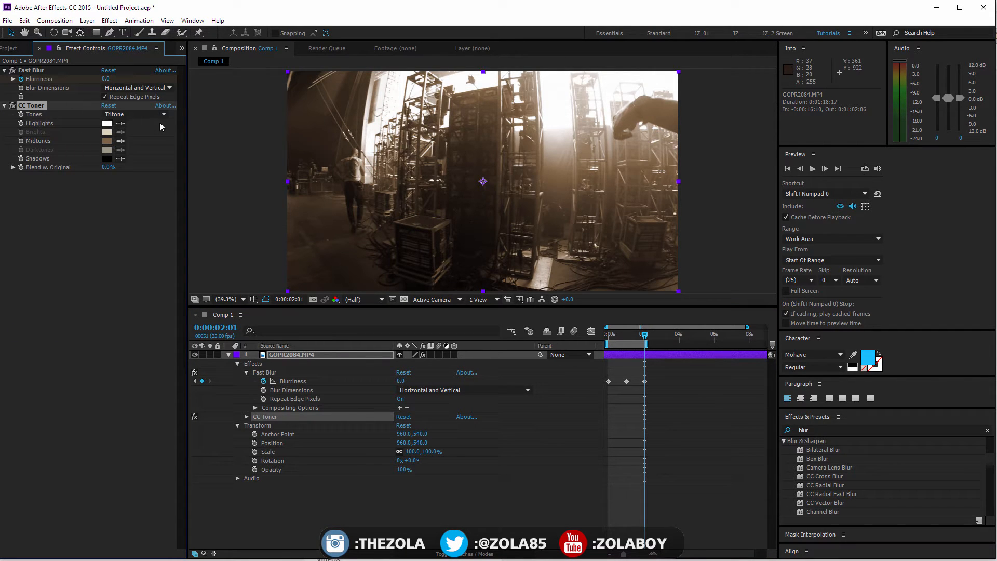
Step: Try the Duotone and Pentone options for CC Toner's Tones, returning to Duotone
{"action": "left_click", "coordinate": [121, 112]}
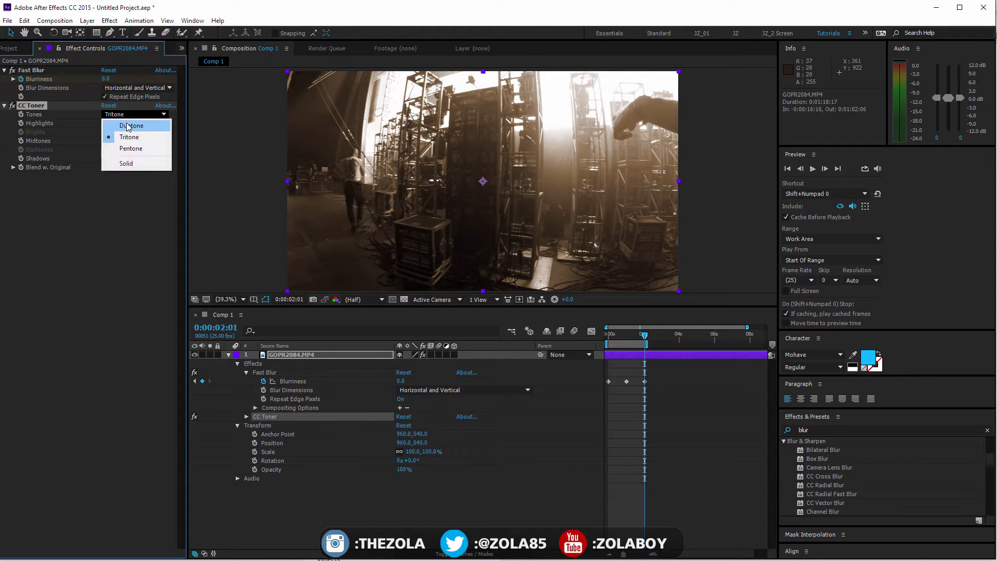
{"action": "left_click", "coordinate": [130, 125]}
{"action": "left_click", "coordinate": [133, 114]}
{"action": "left_click", "coordinate": [128, 149]}
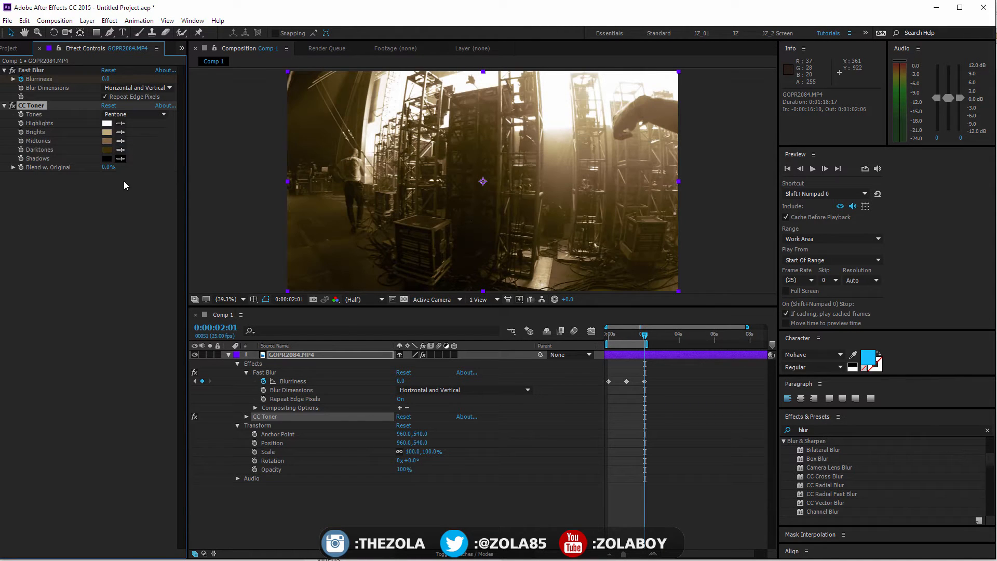
{"action": "left_click", "coordinate": [111, 115]}
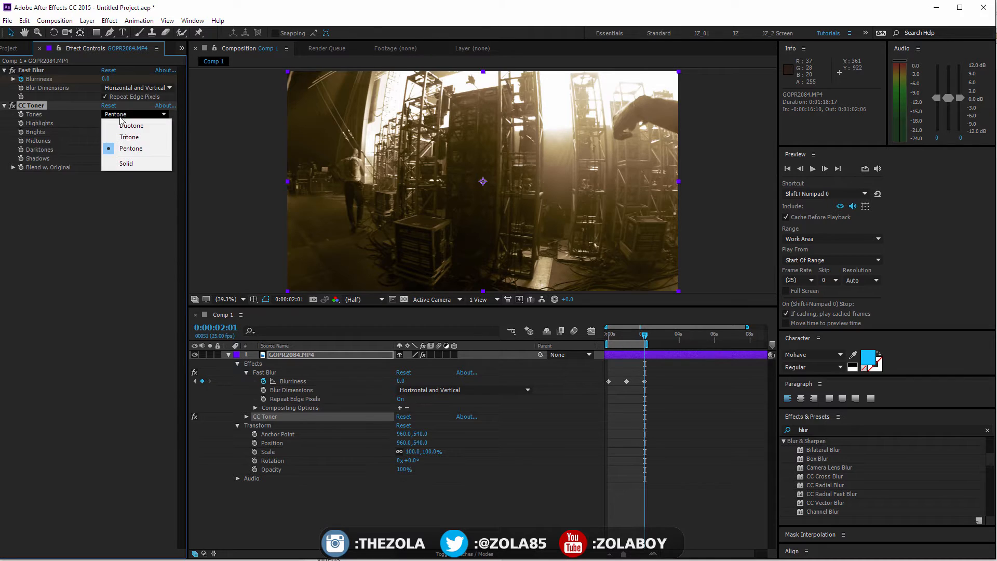
{"action": "left_click", "coordinate": [130, 126]}
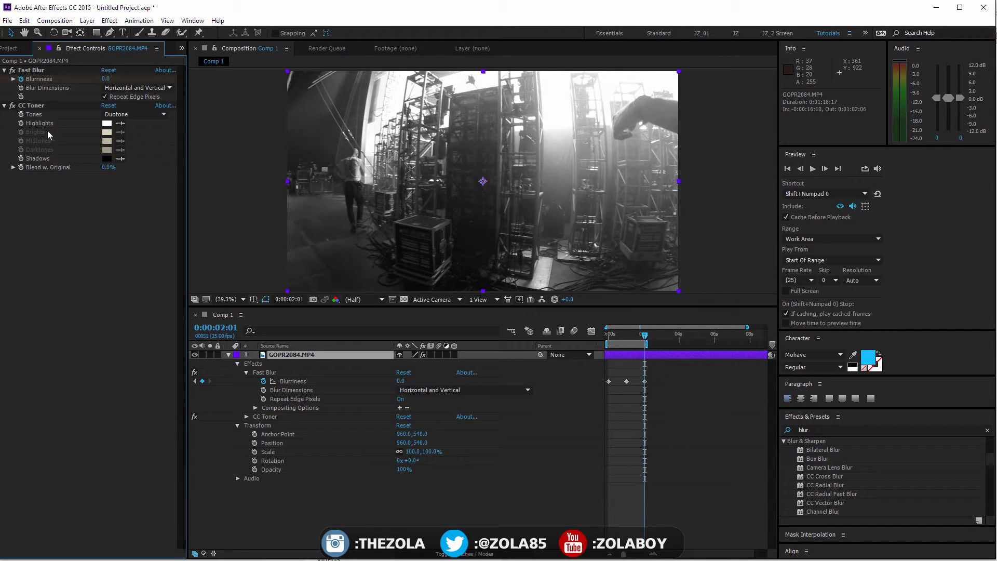
Step: Compare the Duotone, Tritone and Pentone looks of CC Toner and set Tones to Tritone
{"action": "left_click", "coordinate": [132, 115]}
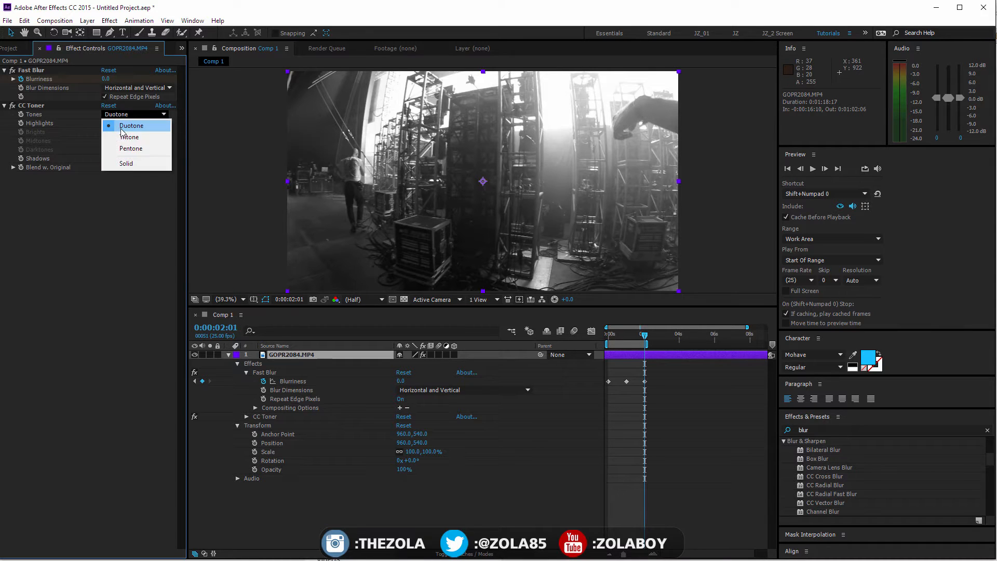
{"action": "left_click", "coordinate": [130, 126]}
{"action": "left_click", "coordinate": [132, 114]}
{"action": "left_click", "coordinate": [129, 137]}
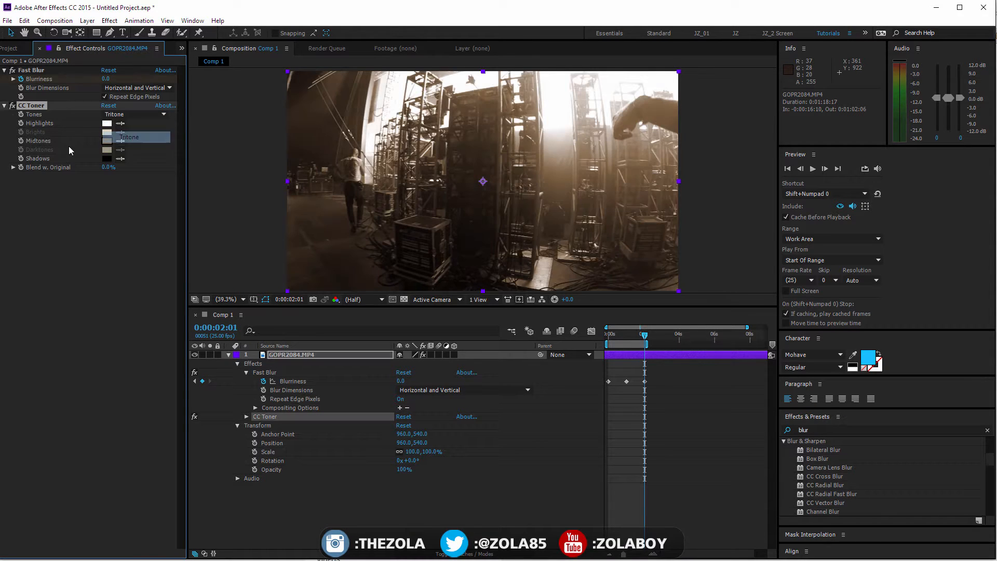
{"action": "left_click", "coordinate": [131, 115]}
{"action": "left_click", "coordinate": [131, 149]}
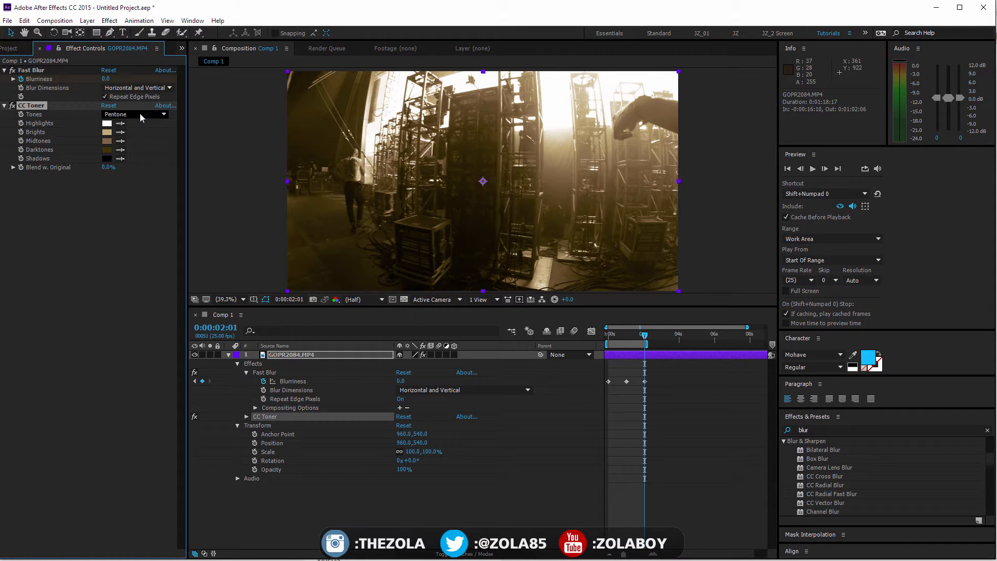
{"action": "left_click", "coordinate": [160, 114]}
{"action": "left_click", "coordinate": [138, 137]}
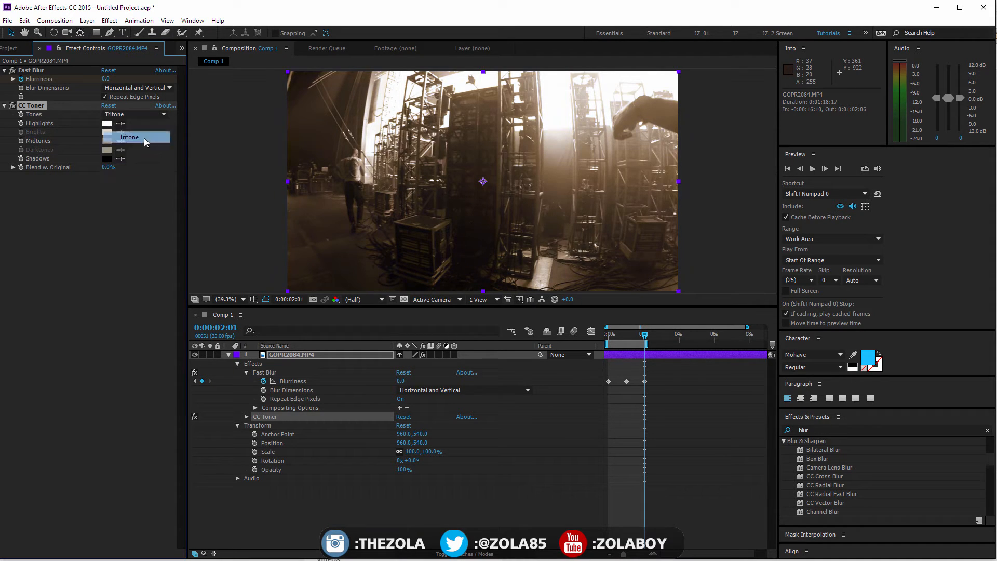
Step: Set the CC Toner Highlights color to red, FF1818
{"action": "left_click", "coordinate": [107, 123]}
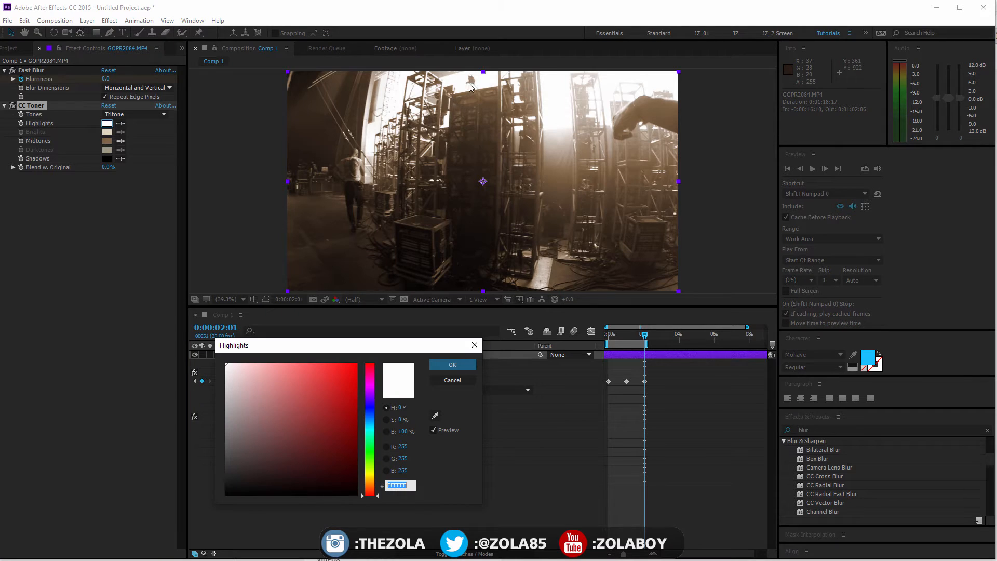
{"action": "left_click", "coordinate": [344, 362]}
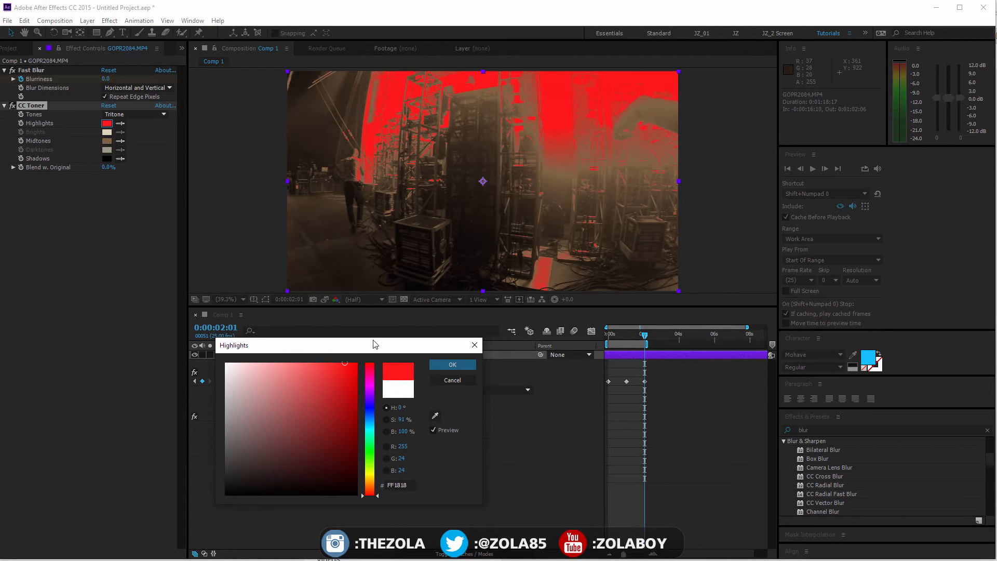
{"action": "left_click", "coordinate": [452, 364]}
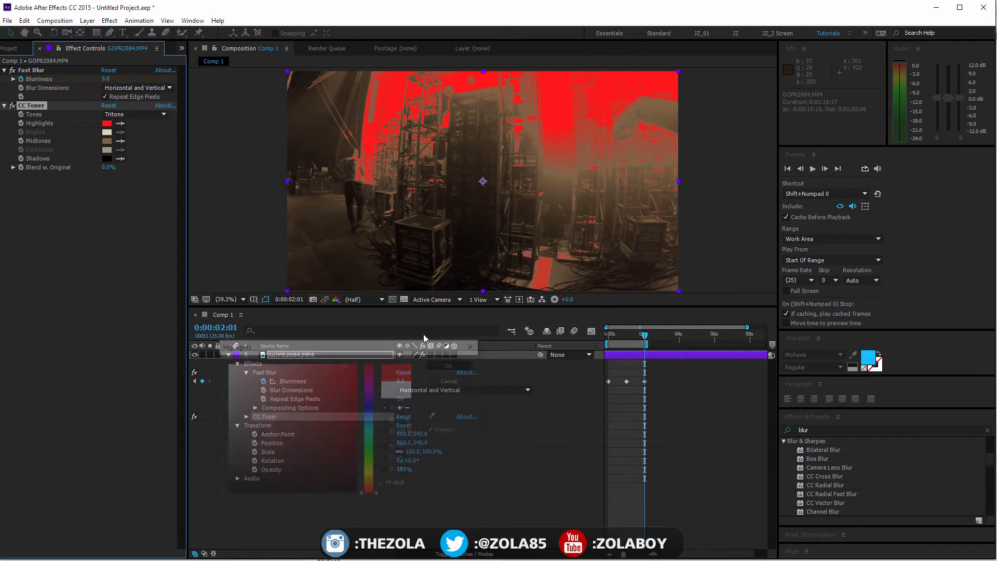
Step: Set the CC Toner Midtones color to a bright blue
{"action": "left_click", "coordinate": [106, 141]}
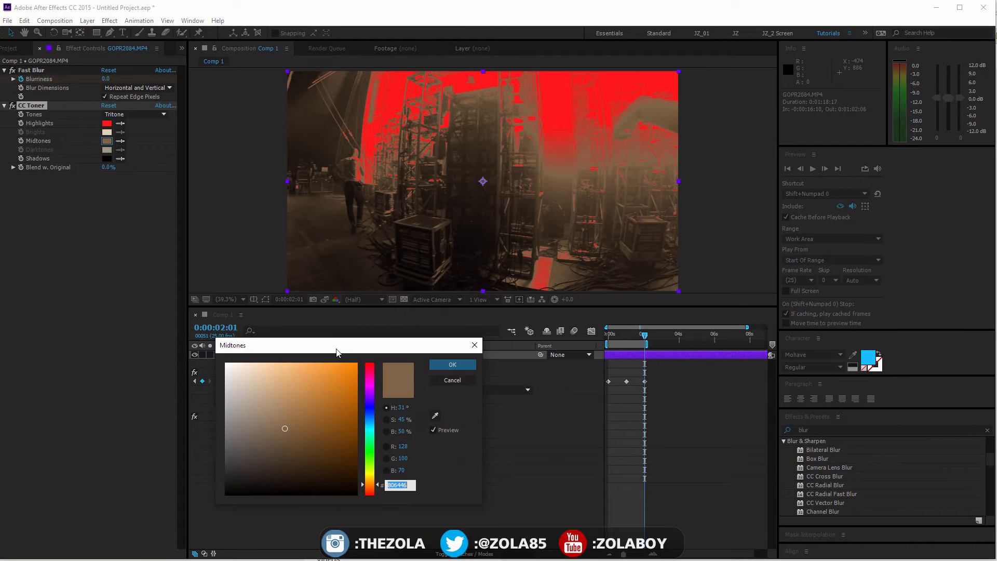
{"action": "left_click", "coordinate": [372, 416]}
{"action": "left_click_drag", "start_coordinate": [322, 395], "coordinate": [402, 338]}
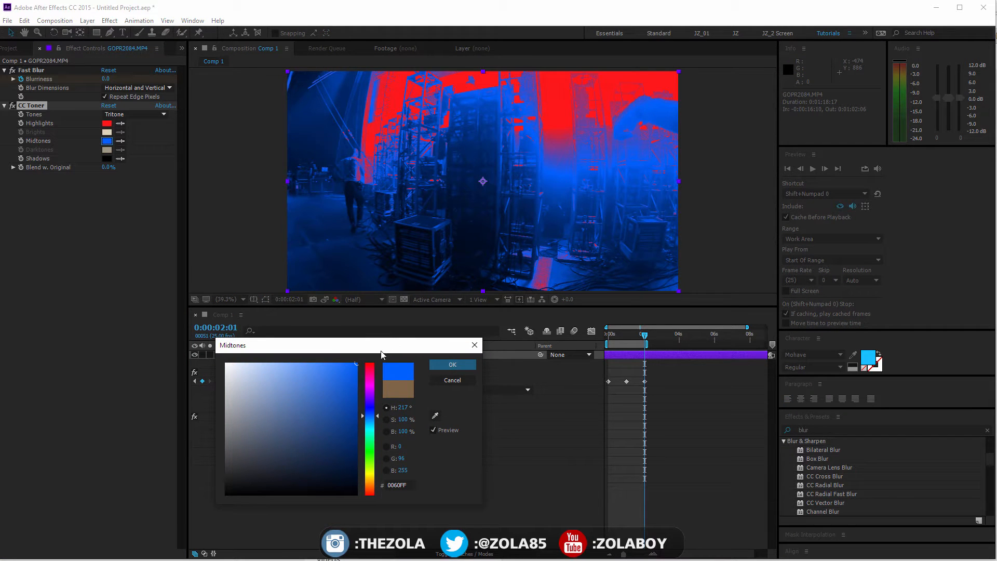
{"action": "left_click_drag", "start_coordinate": [366, 438], "coordinate": [382, 419]}
{"action": "left_click", "coordinate": [453, 365]}
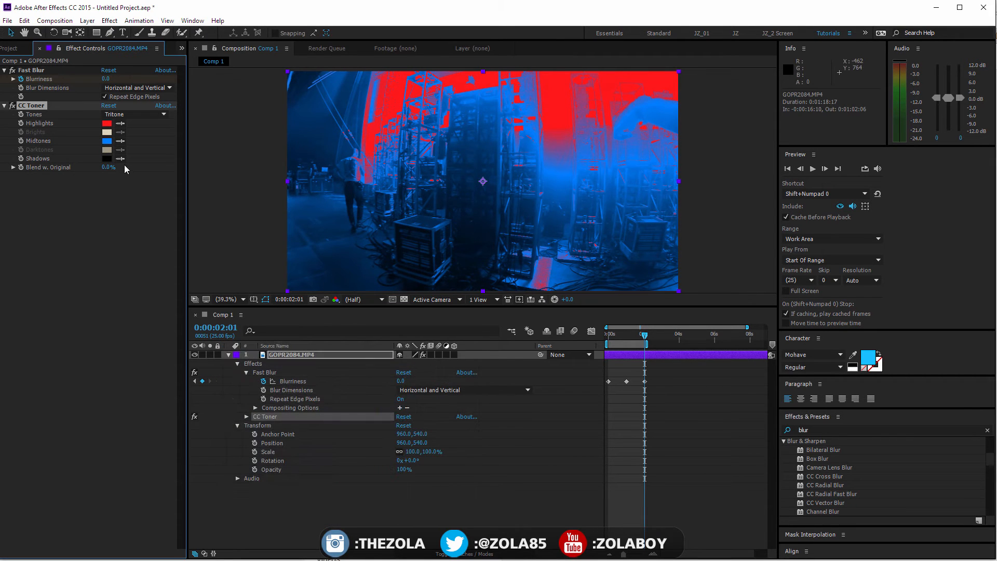
Step: Set the CC Toner Shadows color to a very dark purple, 17021C
{"action": "left_click", "coordinate": [106, 159]}
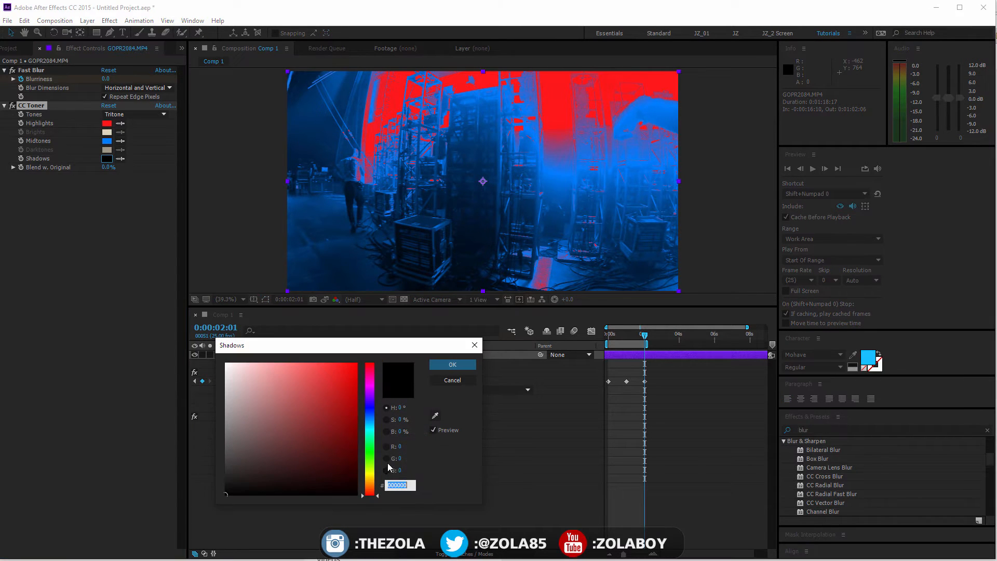
{"action": "left_click_drag", "start_coordinate": [371, 497], "coordinate": [370, 389]}
{"action": "left_click_drag", "start_coordinate": [262, 466], "coordinate": [346, 480]}
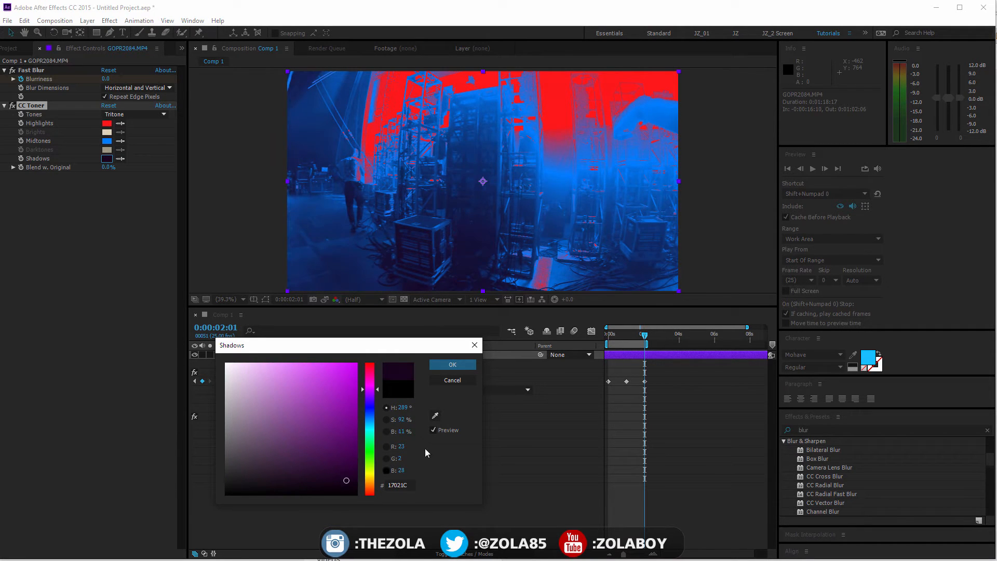
{"action": "left_click", "coordinate": [452, 365]}
Step: Keyframe CC Toner's Blend w. Original from 100% at 0:00:00:00 to 0% at 0:00:01:00
{"action": "mouse_move", "coordinate": [617, 341]}
{"action": "left_mouse_down"}
{"action": "mouse_move", "coordinate": [637, 337]}
{"action": "mouse_move", "coordinate": [604, 334]}
{"action": "left_mouse_up"}
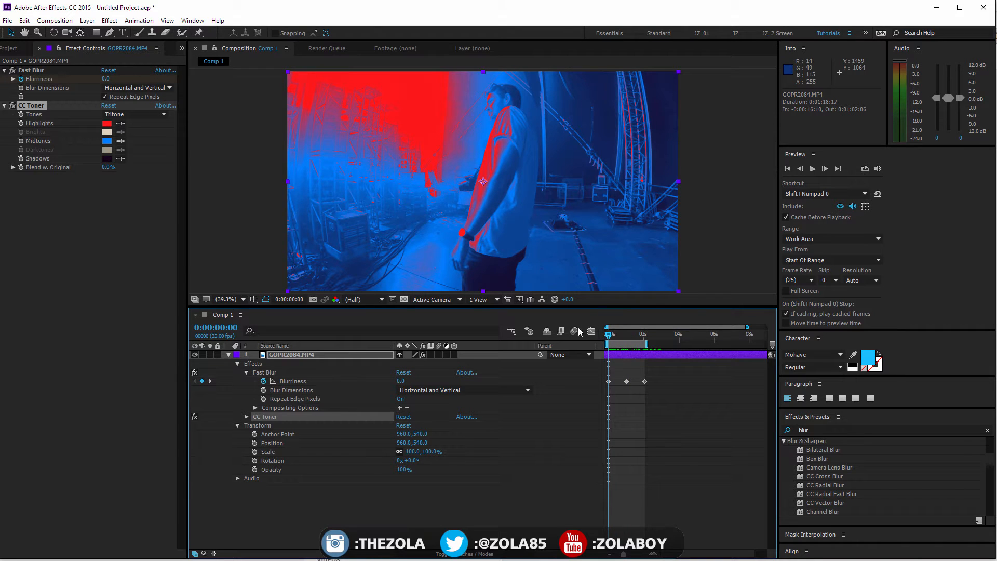
{"action": "left_click", "coordinate": [20, 167]}
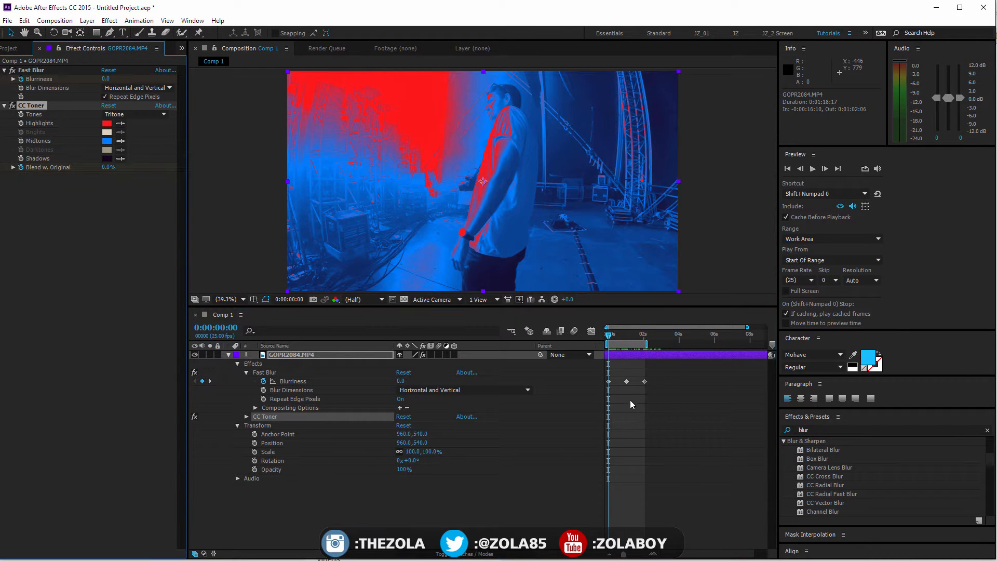
{"action": "key", "text": "u"}
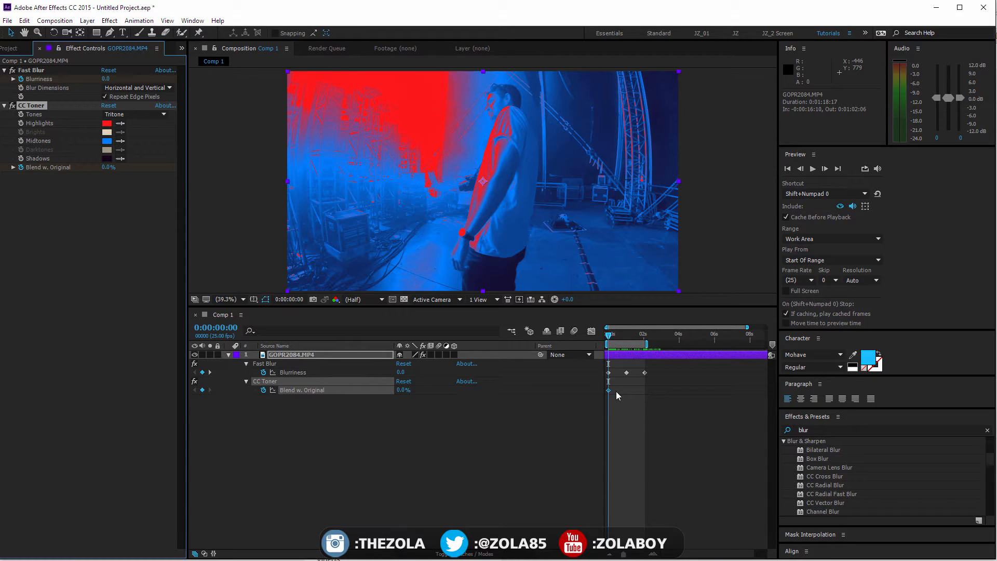
{"action": "left_click_drag", "start_coordinate": [608, 393], "coordinate": [625, 391]}
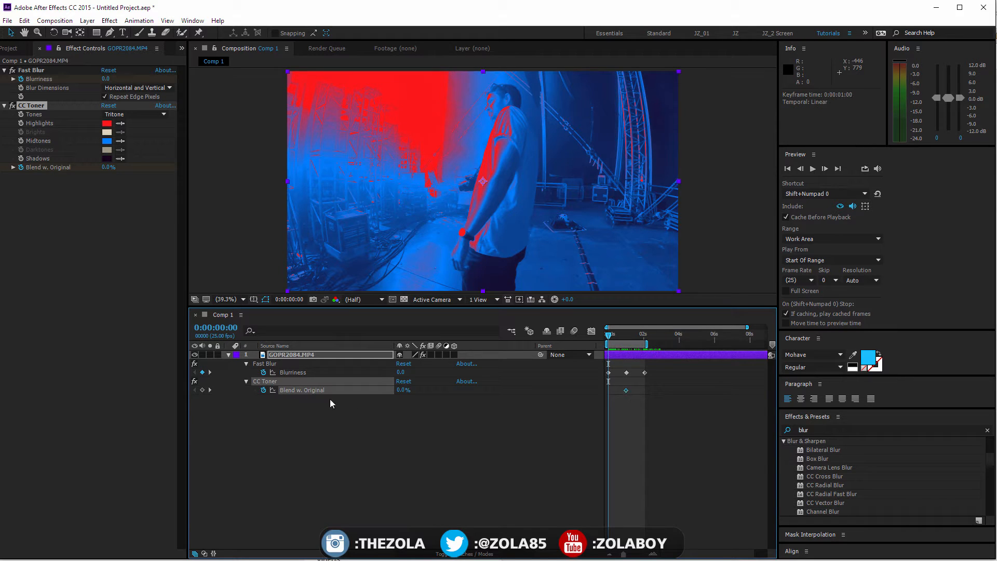
{"action": "left_click_drag", "start_coordinate": [120, 169], "coordinate": [542, 310]}
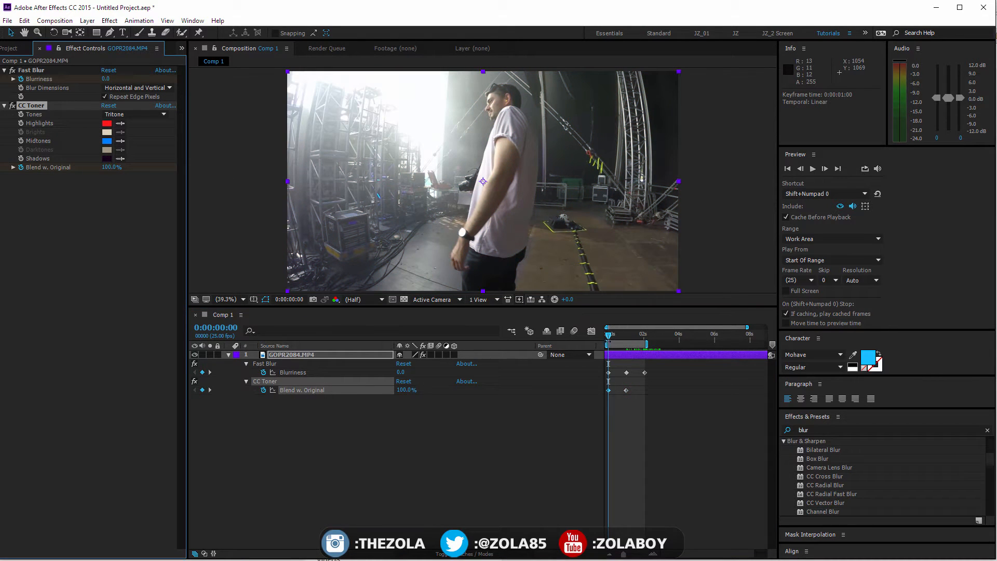
Step: Add a 100% Blend w. Original keyframe and place it at about 0:00:02:03, near the last Blurriness keyframe
{"action": "key", "text": "space"}
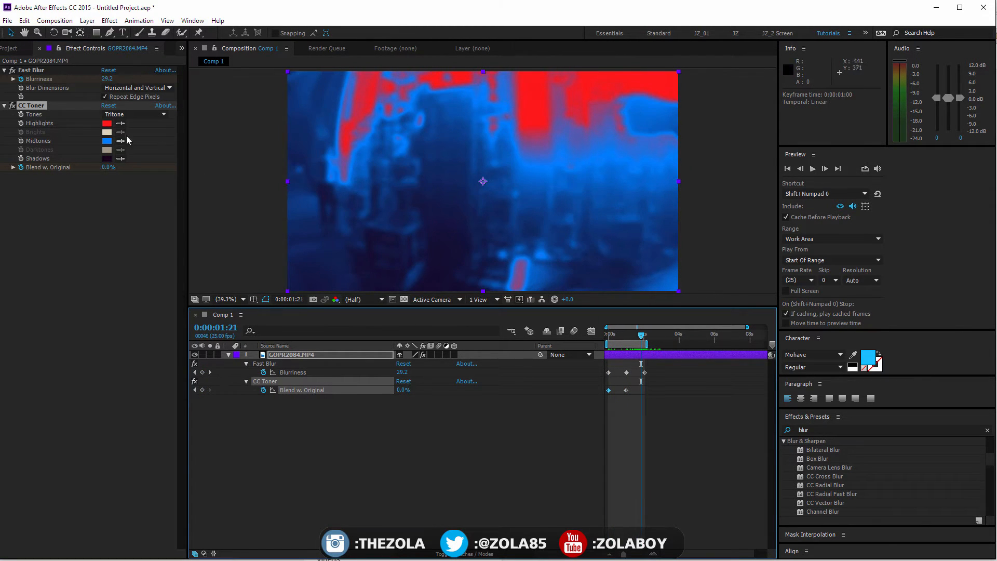
{"action": "left_click_drag", "start_coordinate": [105, 172], "coordinate": [540, 241]}
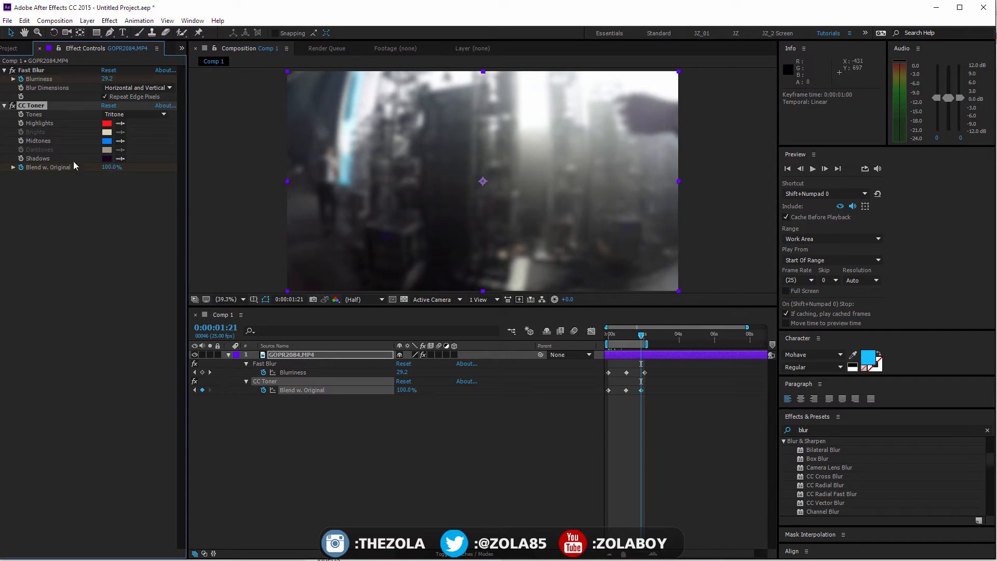
{"action": "left_click_drag", "start_coordinate": [643, 391], "coordinate": [645, 391]}
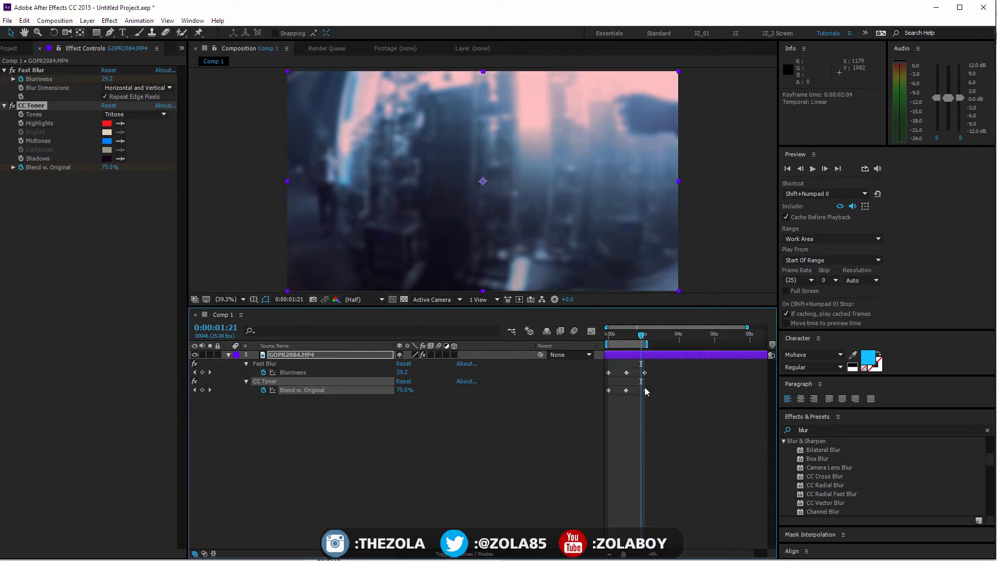
{"action": "left_click_drag", "start_coordinate": [632, 339], "coordinate": [598, 338]}
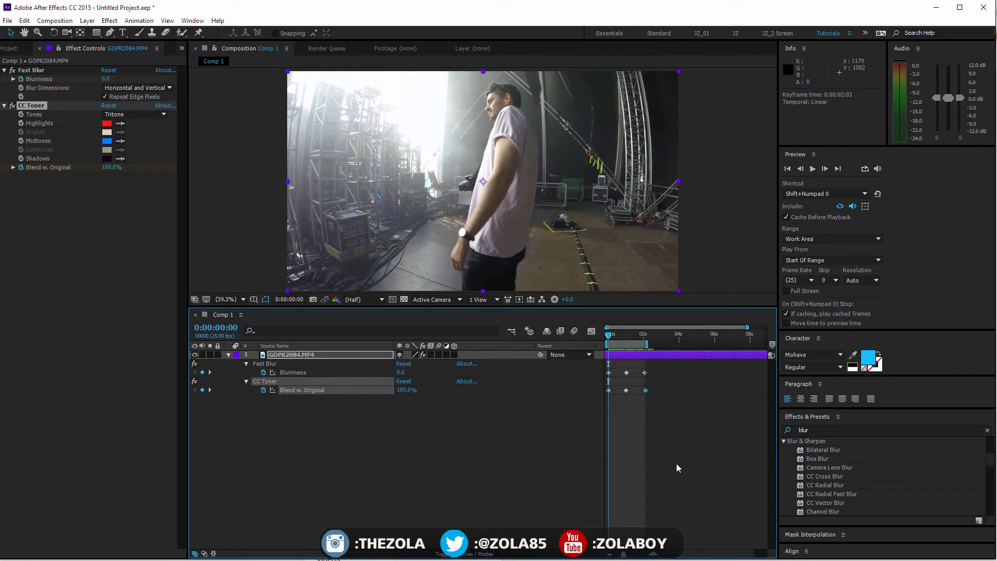
Step: Delete the CC Toner effect from the GOPR2084.MP4 layer
{"action": "left_click", "coordinate": [275, 428]}
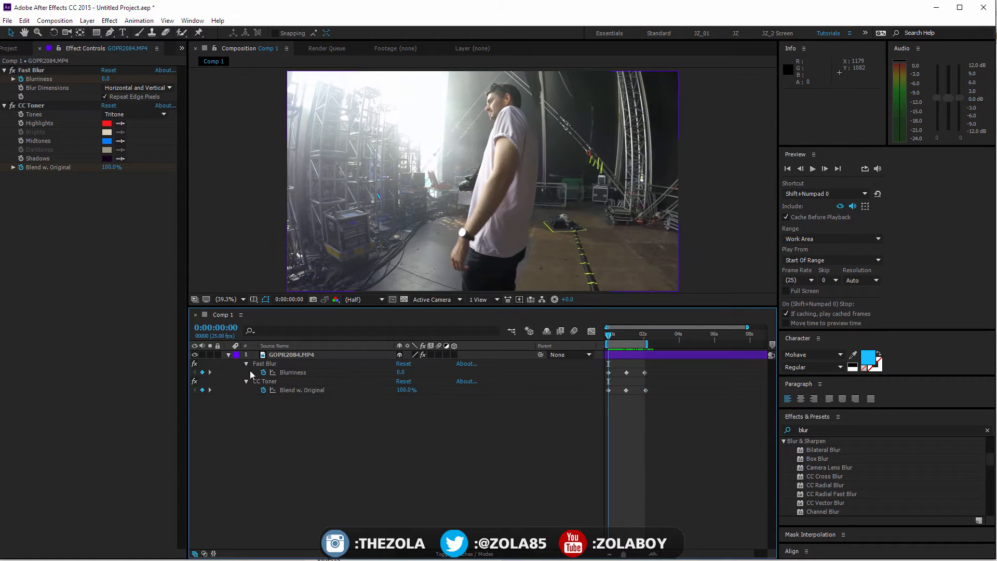
{"action": "left_click", "coordinate": [247, 381]}
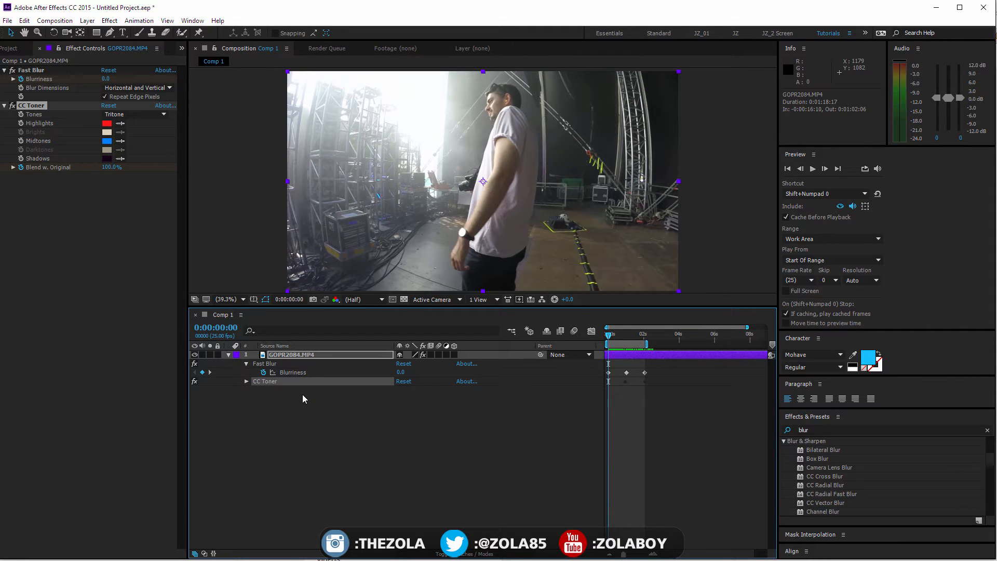
{"action": "key", "text": "Delete"}
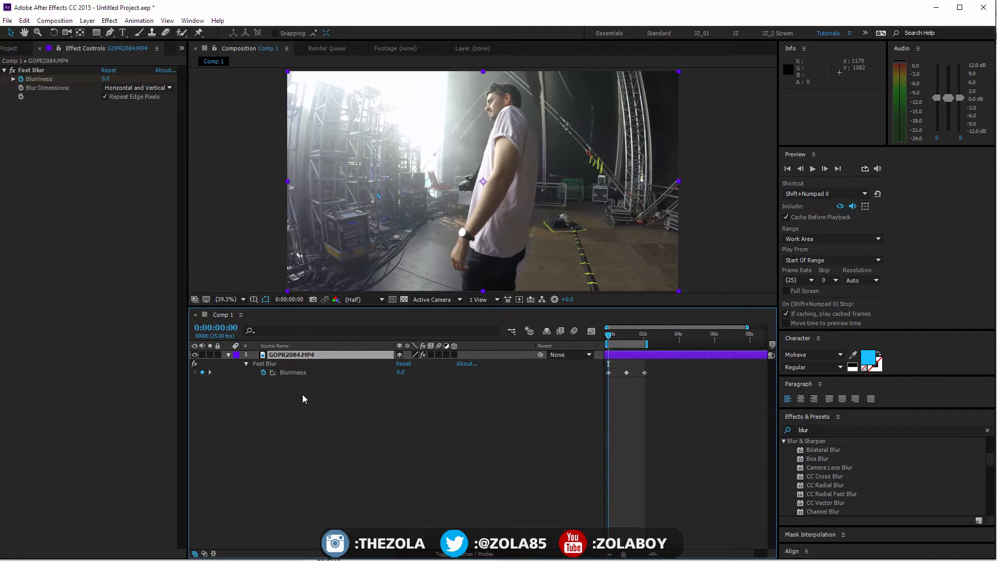
Step: Delete the Fast Blur effect from the GOPR2084.MP4 layer
{"action": "left_click", "coordinate": [229, 355]}
{"action": "left_click", "coordinate": [229, 355]}
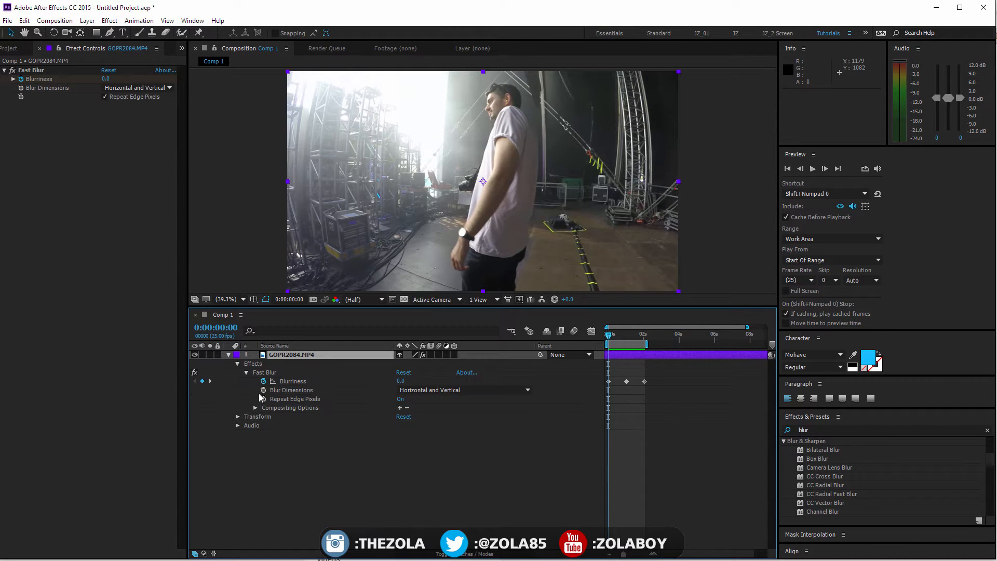
{"action": "left_click", "coordinate": [246, 373]}
{"action": "left_click", "coordinate": [337, 373]}
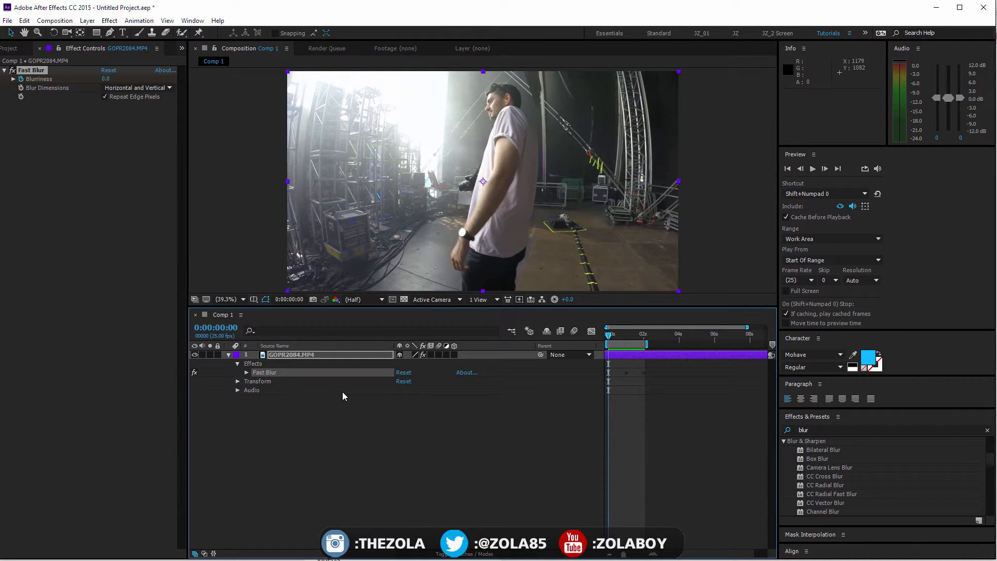
{"action": "key", "text": "Delete"}
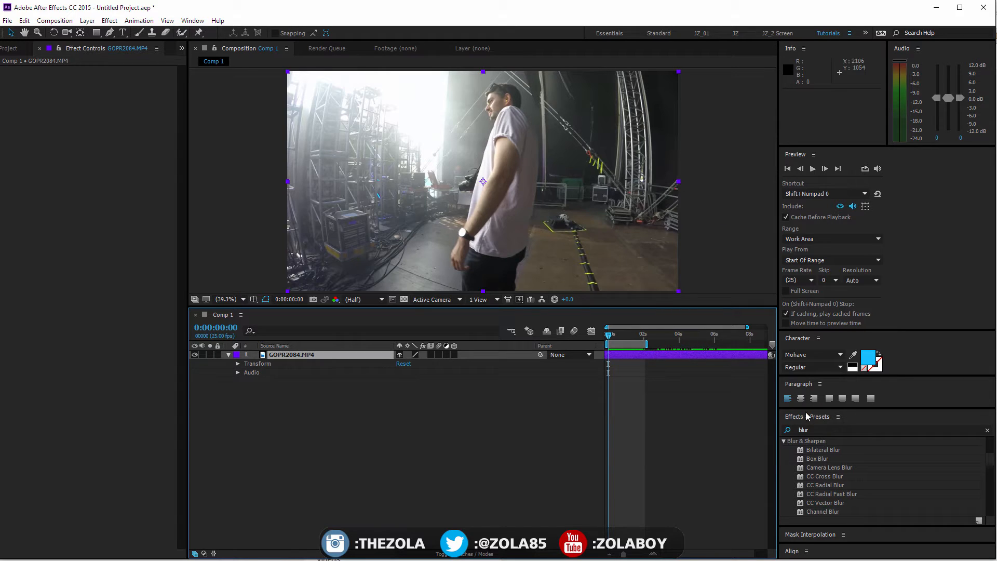
Step: Search the effects for "fill" and apply the Generate Fill effect to the GOPR2084.MP4 layer
{"action": "left_click", "coordinate": [807, 415]}
{"action": "type", "text": "fill"}
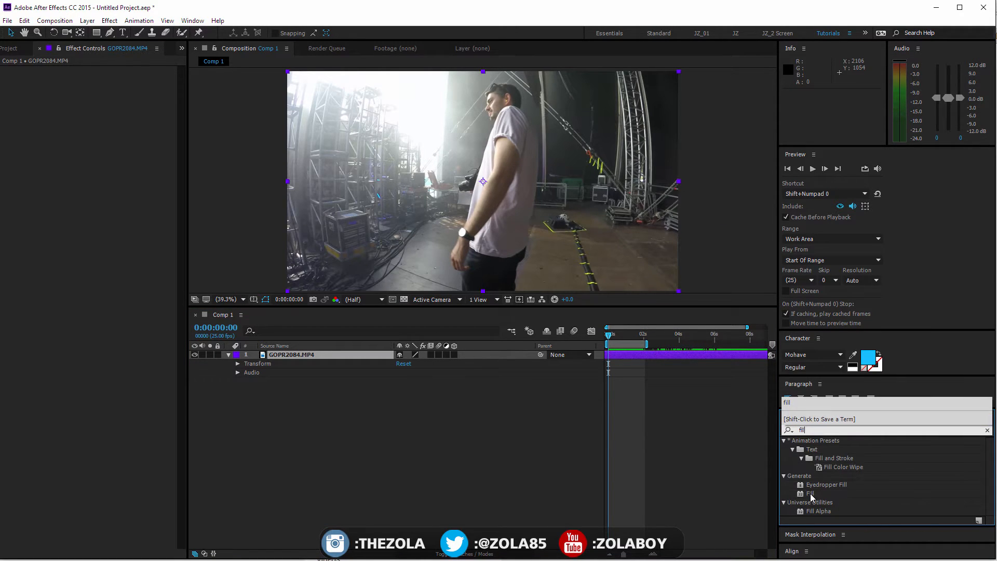
{"action": "left_click_drag", "start_coordinate": [811, 497], "coordinate": [301, 359]}
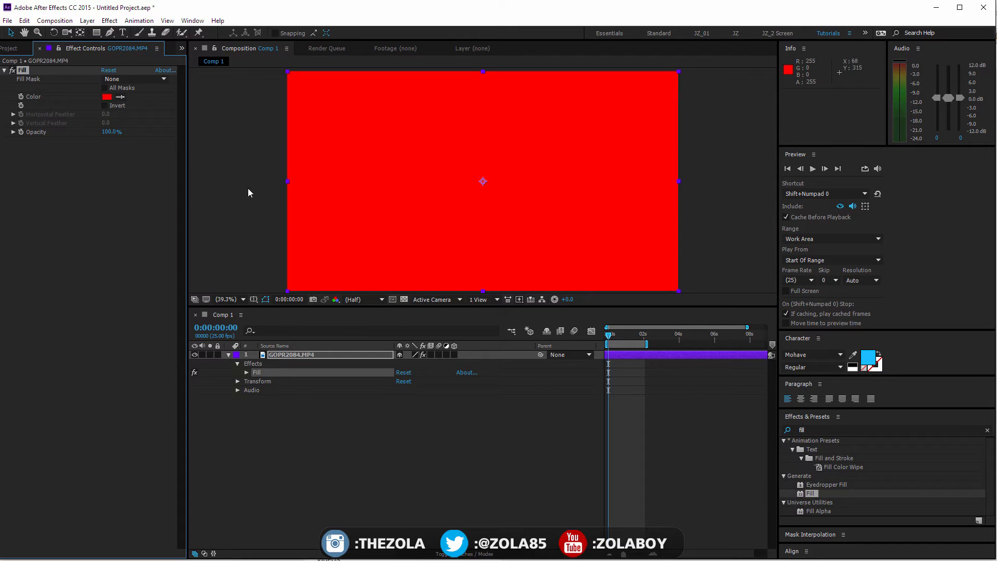
Step: Set the Fill effect's Color to a dark blue, RGB 9, 48, 119
{"action": "left_click", "coordinate": [110, 98]}
{"action": "mouse_move", "coordinate": [331, 403]}
{"action": "left_mouse_down"}
{"action": "mouse_move", "coordinate": [327, 413]}
{"action": "mouse_move", "coordinate": [370, 415]}
{"action": "mouse_move", "coordinate": [288, 381]}
{"action": "mouse_move", "coordinate": [345, 423]}
{"action": "mouse_move", "coordinate": [354, 378]}
{"action": "left_mouse_up"}
{"action": "mouse_move", "coordinate": [326, 445]}
{"action": "left_mouse_down"}
{"action": "mouse_move", "coordinate": [291, 477]}
{"action": "mouse_move", "coordinate": [356, 472]}
{"action": "mouse_move", "coordinate": [347, 433]}
{"action": "left_mouse_up"}
{"action": "left_click", "coordinate": [439, 366]}
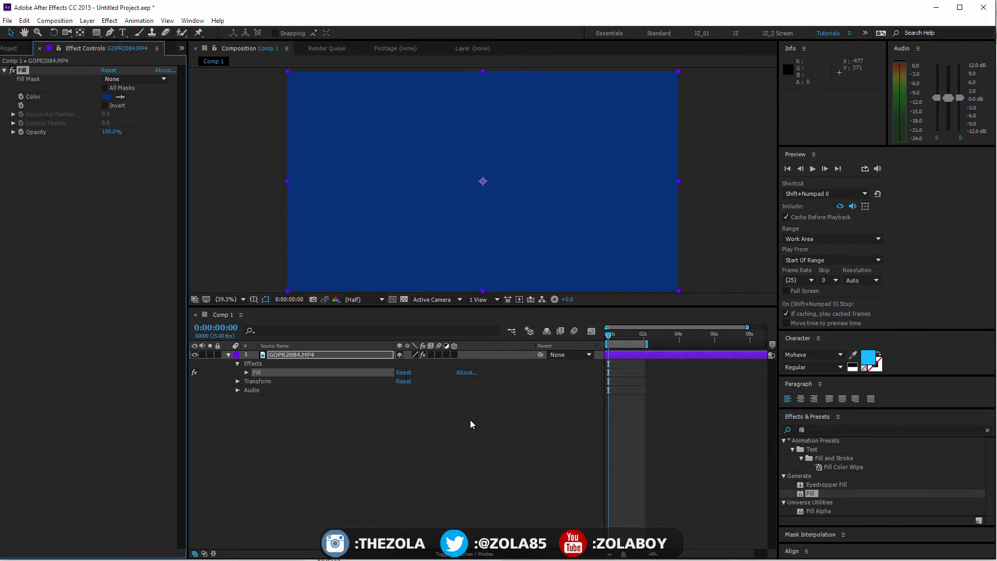
Step: Try the Fill effect's Opacity at 0% and return it to 100%
{"action": "mouse_move", "coordinate": [107, 131]}
{"action": "left_mouse_down"}
{"action": "mouse_move", "coordinate": [99, 131]}
{"action": "mouse_move", "coordinate": [109, 132]}
{"action": "left_mouse_up"}
{"action": "left_click", "coordinate": [115, 144]}
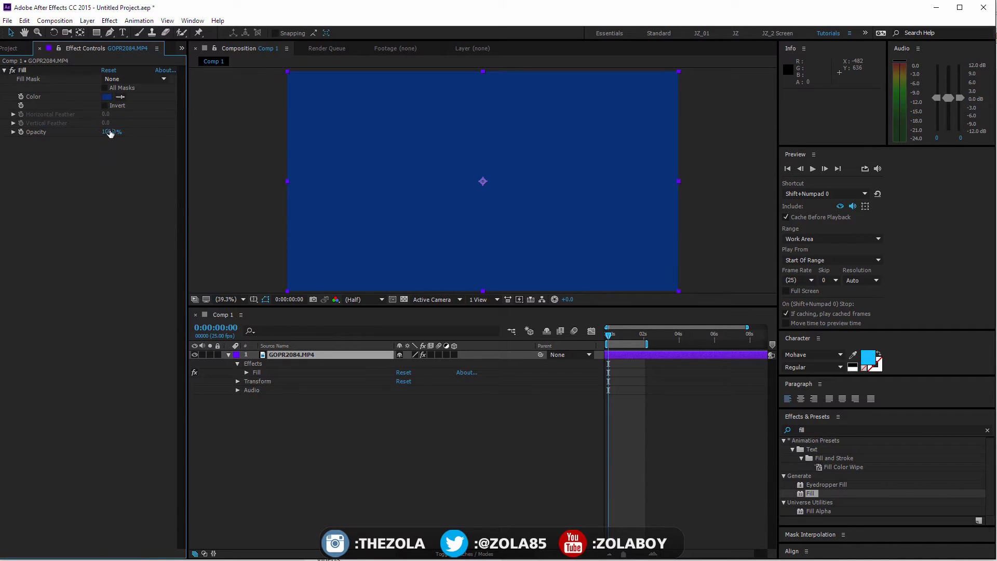
{"action": "left_click_drag", "start_coordinate": [75, 144], "coordinate": [61, 155]}
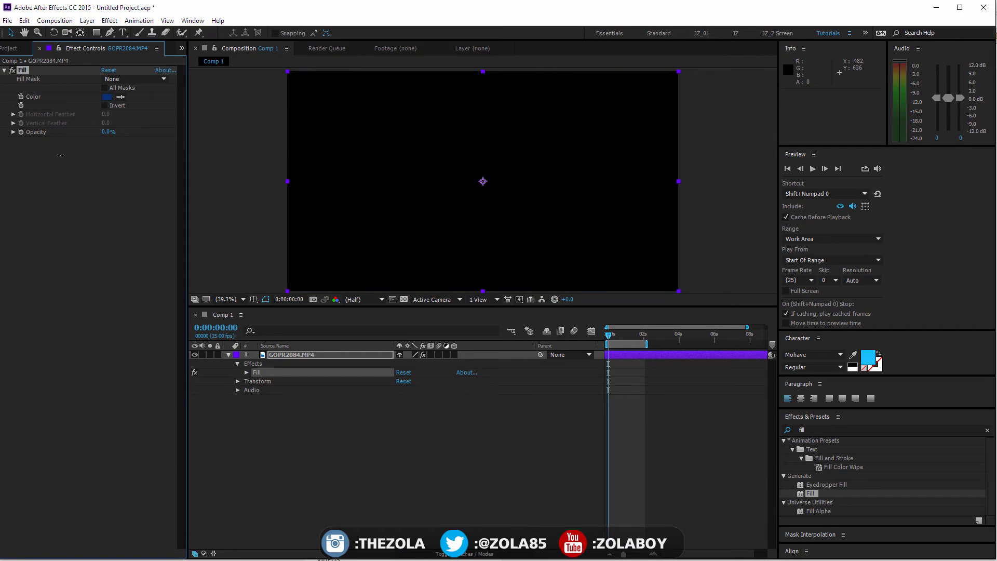
{"action": "left_click", "coordinate": [296, 356]}
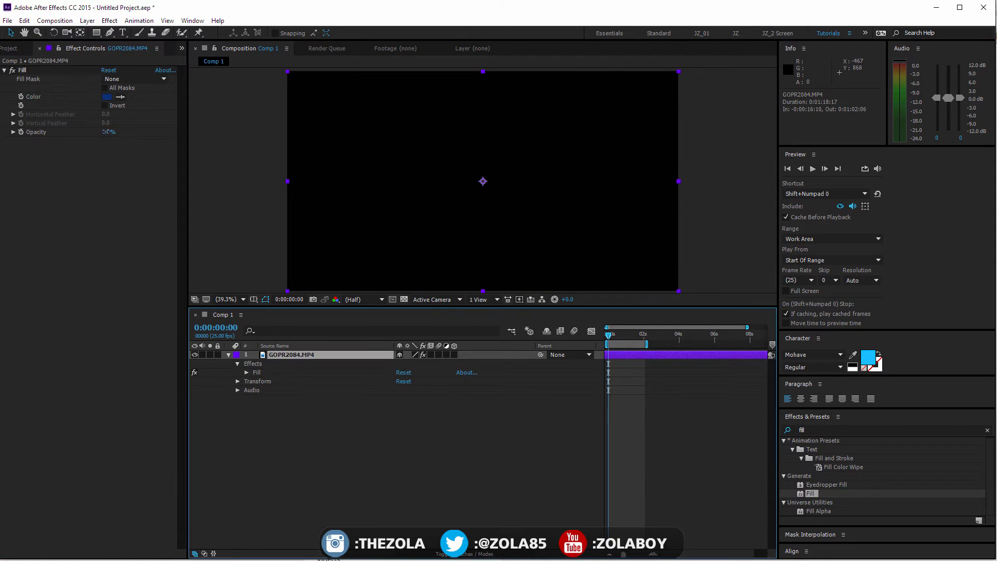
{"action": "left_click_drag", "start_coordinate": [106, 132], "coordinate": [169, 131]}
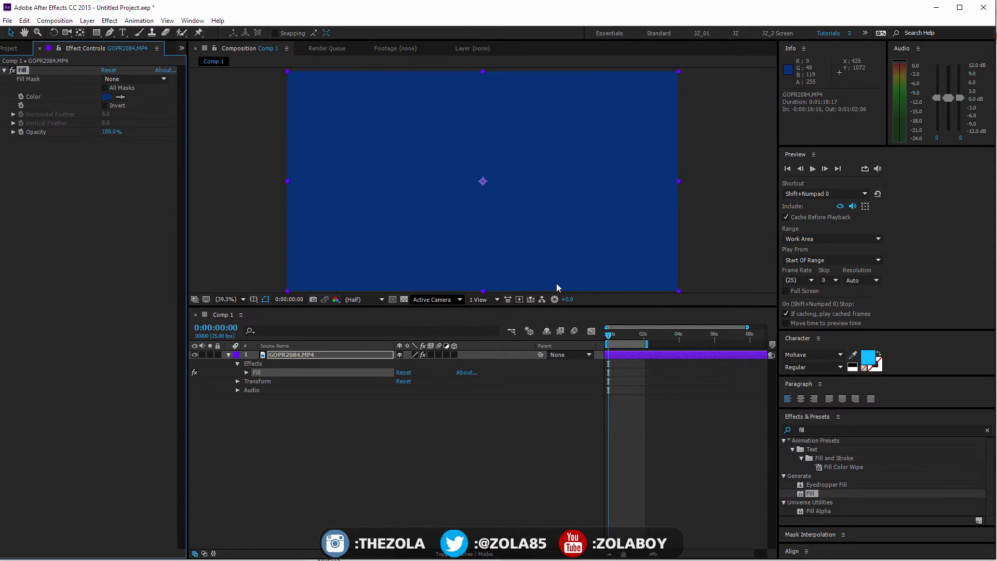
{"action": "mouse_move", "coordinate": [111, 133]}
{"action": "left_mouse_down"}
{"action": "mouse_move", "coordinate": [88, 132]}
{"action": "mouse_move", "coordinate": [113, 132]}
{"action": "left_mouse_up"}
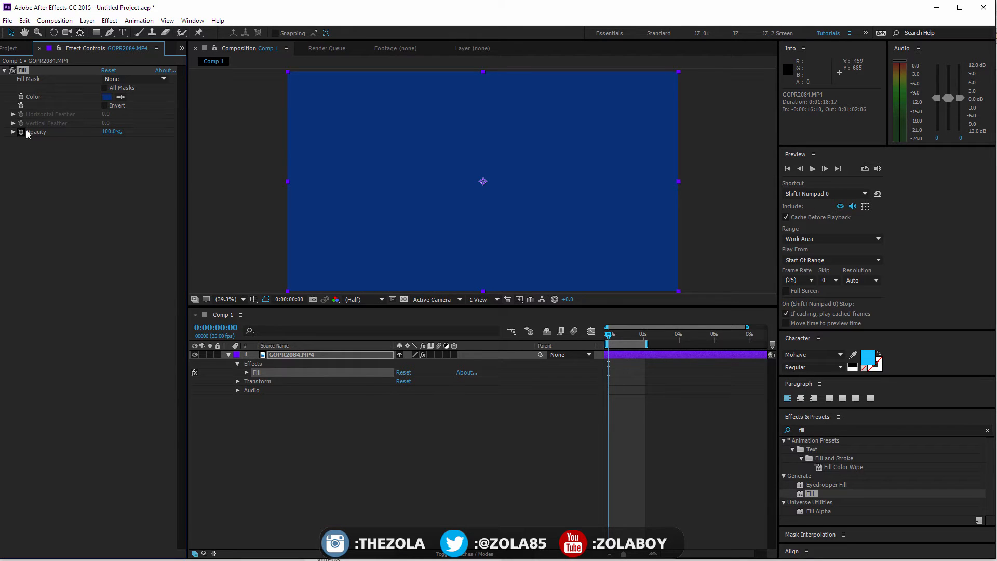
Step: Reveal the GOPR2084.MP4 layer's own Opacity property in the timeline and try adjusting it, leaving it at 100%
{"action": "left_click", "coordinate": [299, 404]}
{"action": "left_click", "coordinate": [292, 354]}
{"action": "key", "text": "t"}
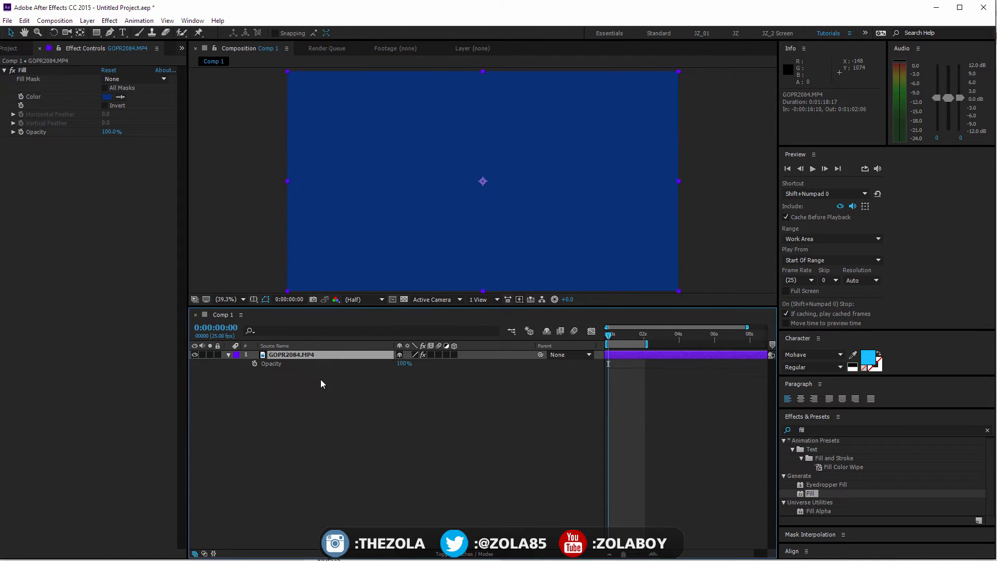
{"action": "left_click_drag", "start_coordinate": [404, 363], "coordinate": [435, 367]}
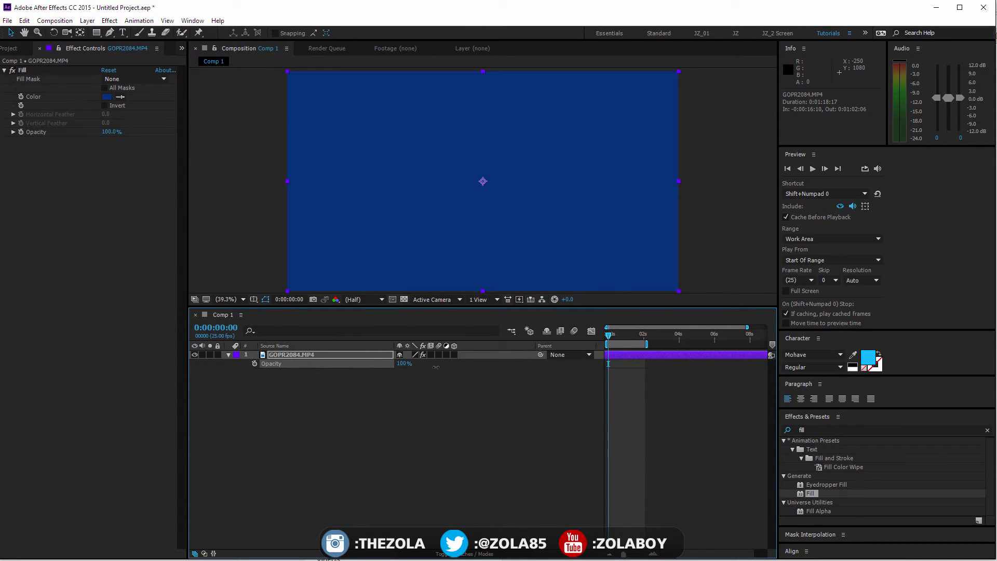
Step: Expand the Fill effect's Horizontal Feather and Vertical Feather settings and select the Fill effect
{"action": "left_click", "coordinate": [36, 133]}
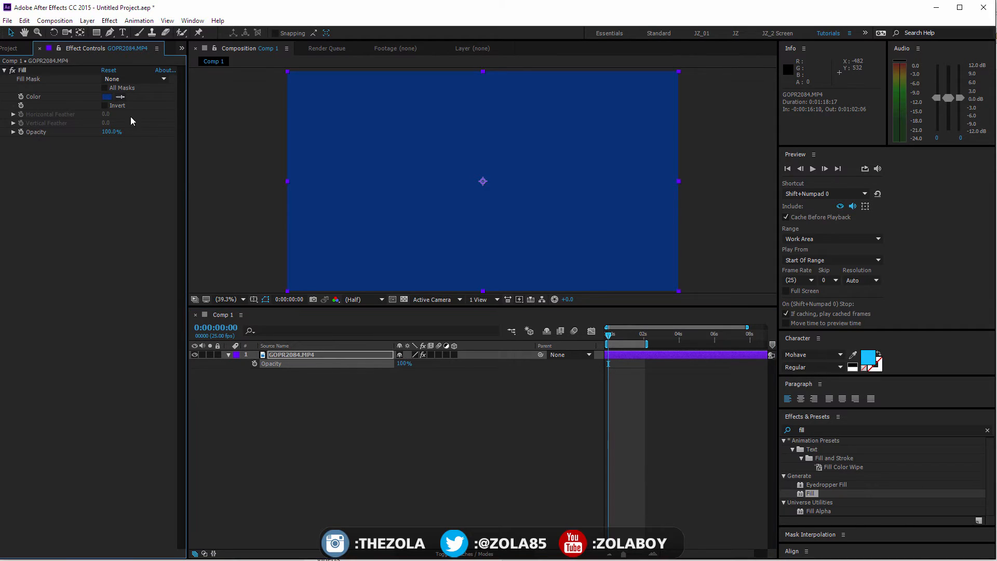
{"action": "left_click", "coordinate": [24, 70]}
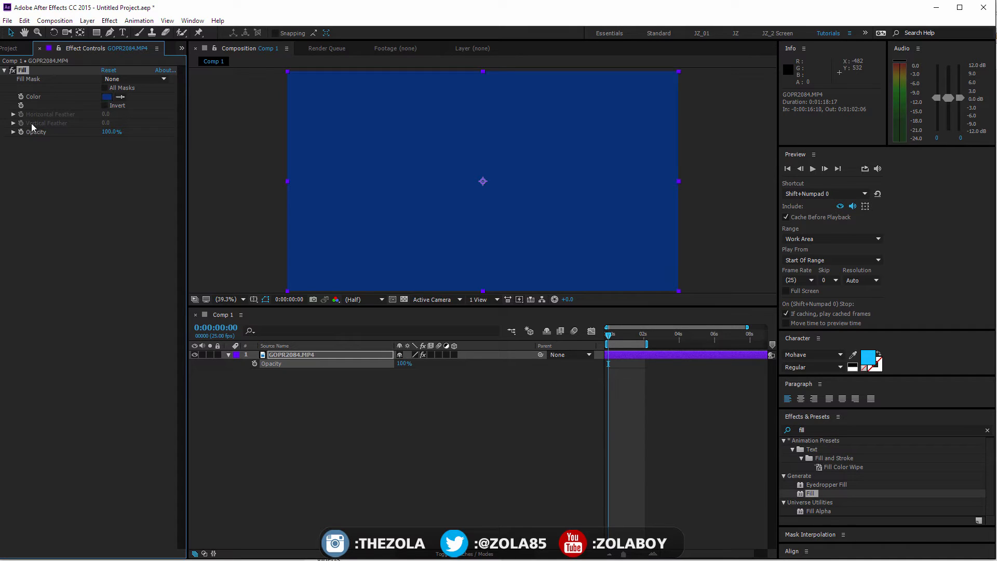
{"action": "left_click", "coordinate": [13, 123]}
{"action": "left_click", "coordinate": [13, 114]}
{"action": "left_click_drag", "start_coordinate": [110, 162], "coordinate": [163, 144]}
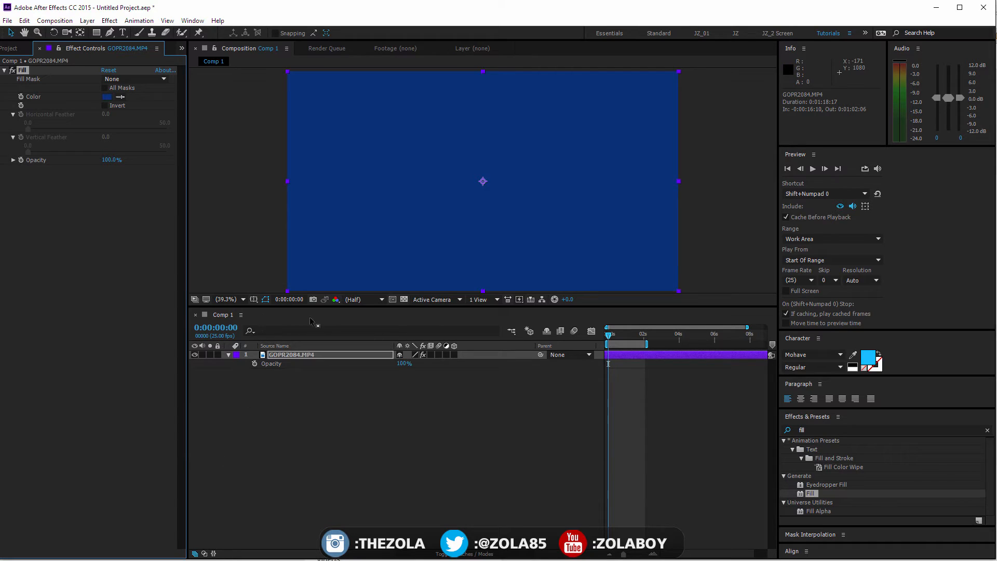
{"action": "left_click", "coordinate": [304, 410]}
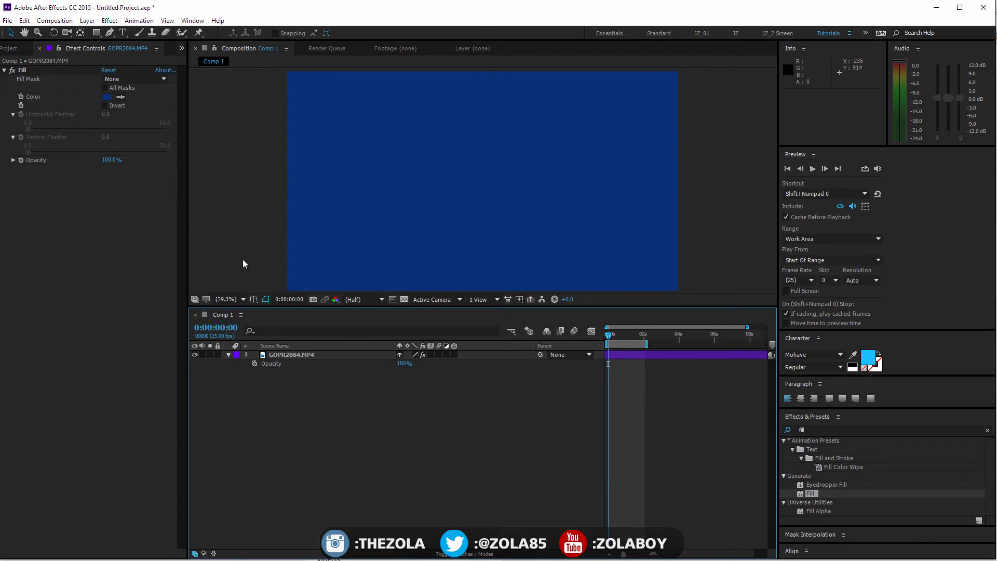
{"action": "left_click", "coordinate": [25, 71]}
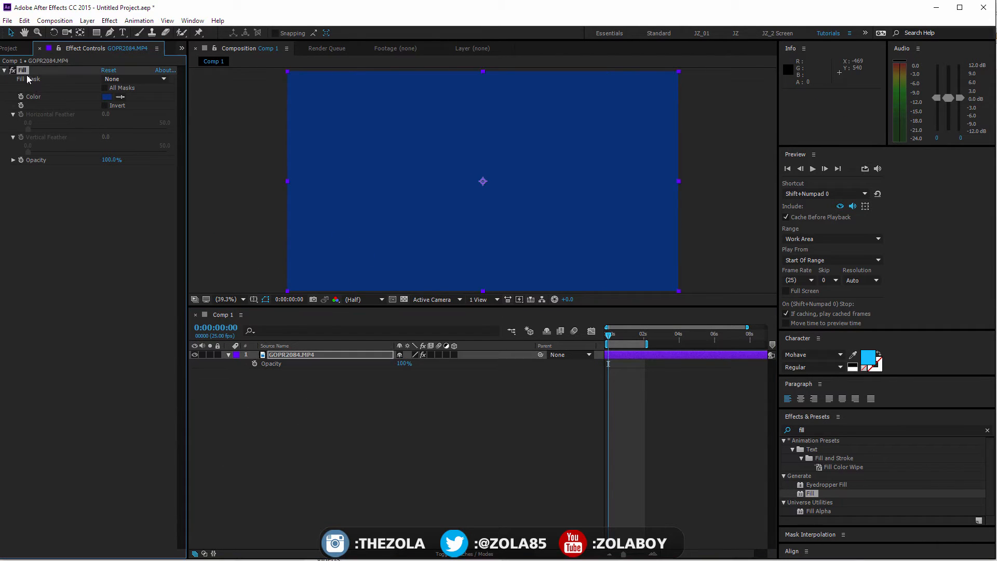
Step: Collapse the Fill effect on the GOPR2084.MP4 layer and turn it off
{"action": "left_click", "coordinate": [4, 70]}
{"action": "left_click", "coordinate": [12, 70]}
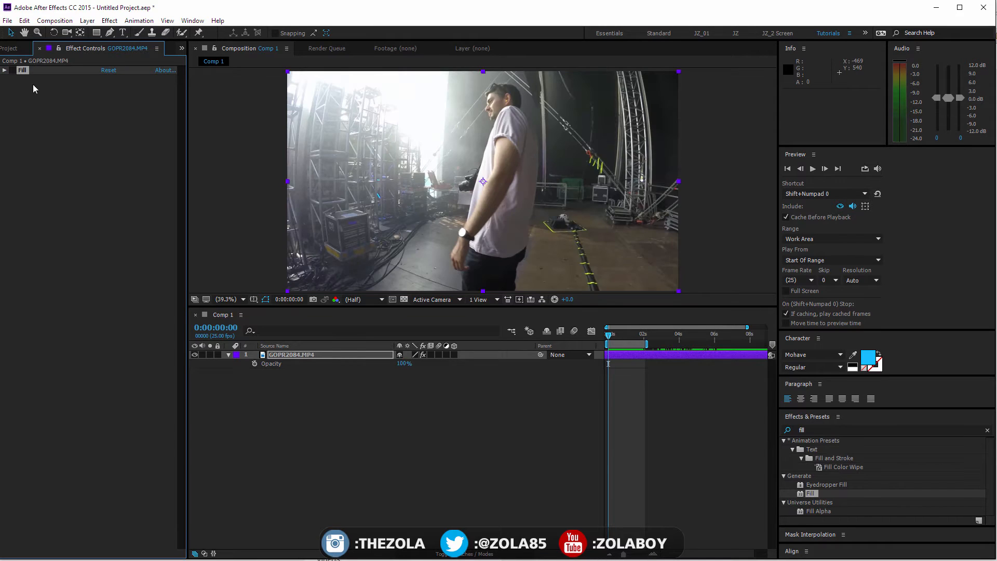
{"action": "left_click", "coordinate": [316, 368]}
Step: Add an adjustment layer above GOPR2084.MP4 and apply the Fill effect to it
{"action": "left_click", "coordinate": [286, 357]}
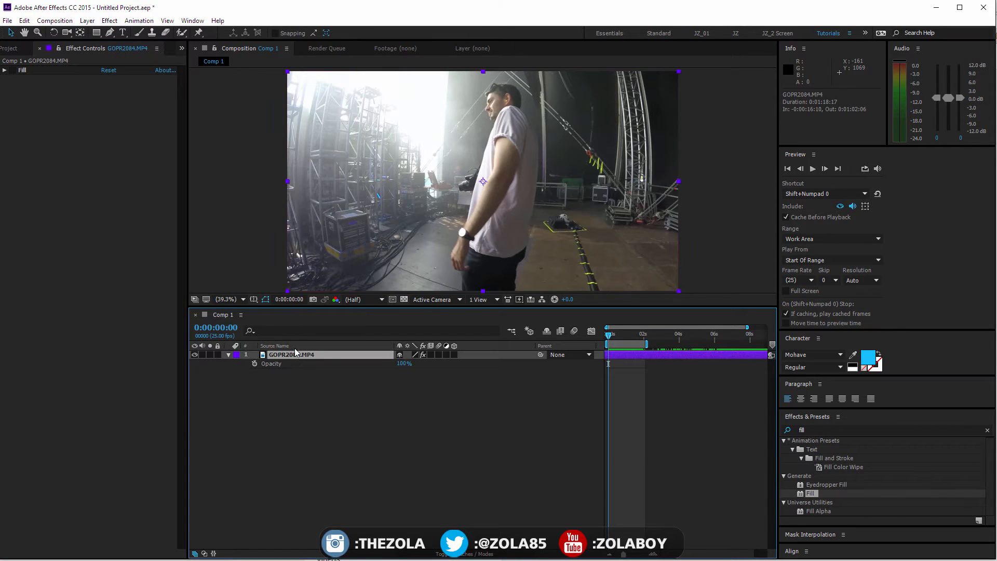
{"action": "left_click", "coordinate": [108, 21]}
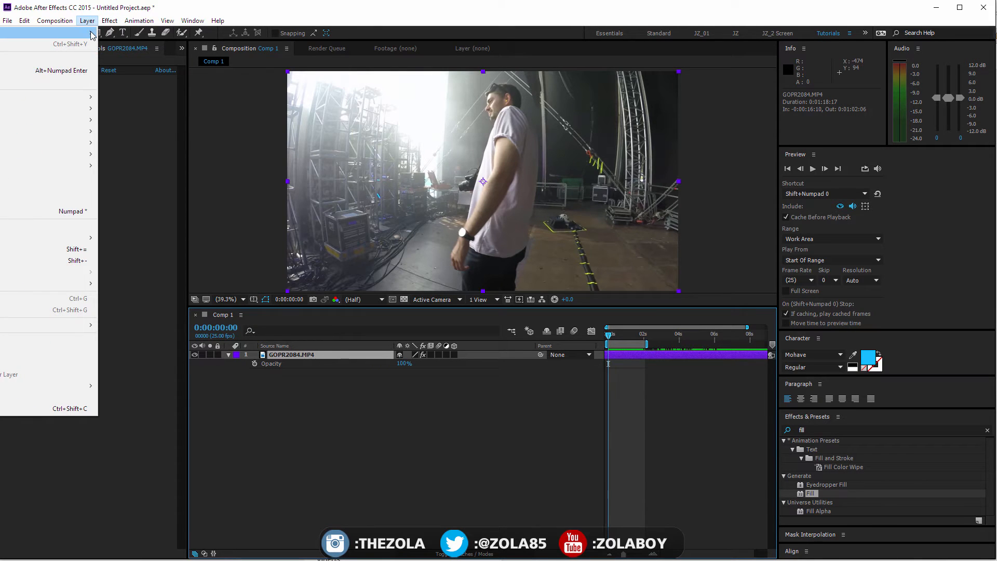
{"action": "mouse_move", "coordinate": [77, 32]}
{"action": "left_click", "coordinate": [172, 104]}
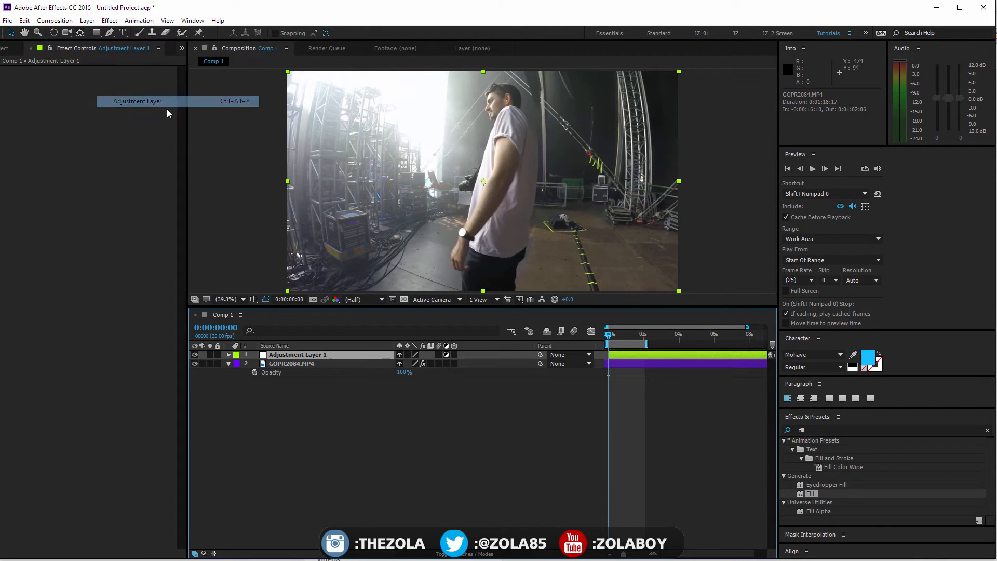
{"action": "left_click_drag", "start_coordinate": [817, 489], "coordinate": [301, 355]}
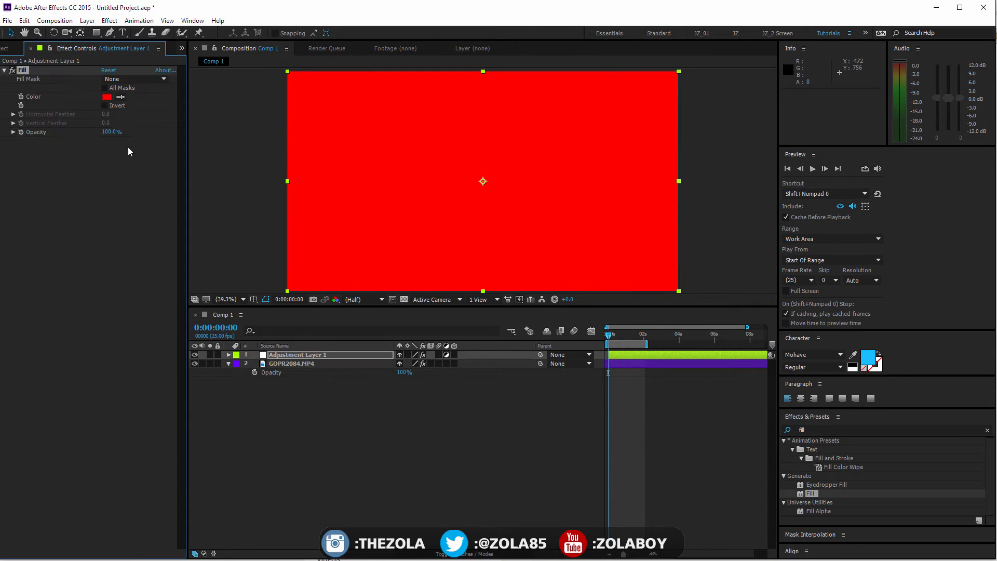
Step: Reveal the adjustment layer's own Opacity property and lower it to 15%
{"action": "left_click", "coordinate": [316, 353]}
{"action": "key", "text": "t"}
{"action": "left_click_drag", "start_coordinate": [405, 365], "coordinate": [372, 371]}
Step: Change the adjustment layer's Fill color to blue and raise the layer's Opacity to 36%
{"action": "left_click", "coordinate": [106, 96]}
{"action": "left_click", "coordinate": [356, 404]}
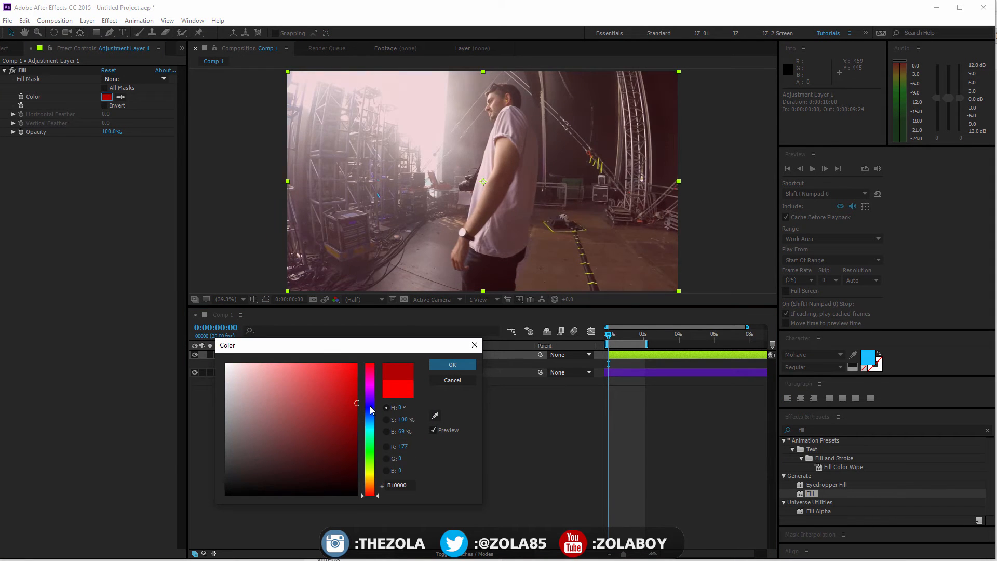
{"action": "mouse_move", "coordinate": [370, 409]}
{"action": "left_mouse_down"}
{"action": "mouse_move", "coordinate": [370, 429]}
{"action": "mouse_move", "coordinate": [348, 394]}
{"action": "mouse_move", "coordinate": [352, 380]}
{"action": "mouse_move", "coordinate": [370, 416]}
{"action": "left_mouse_up"}
{"action": "left_click", "coordinate": [455, 366]}
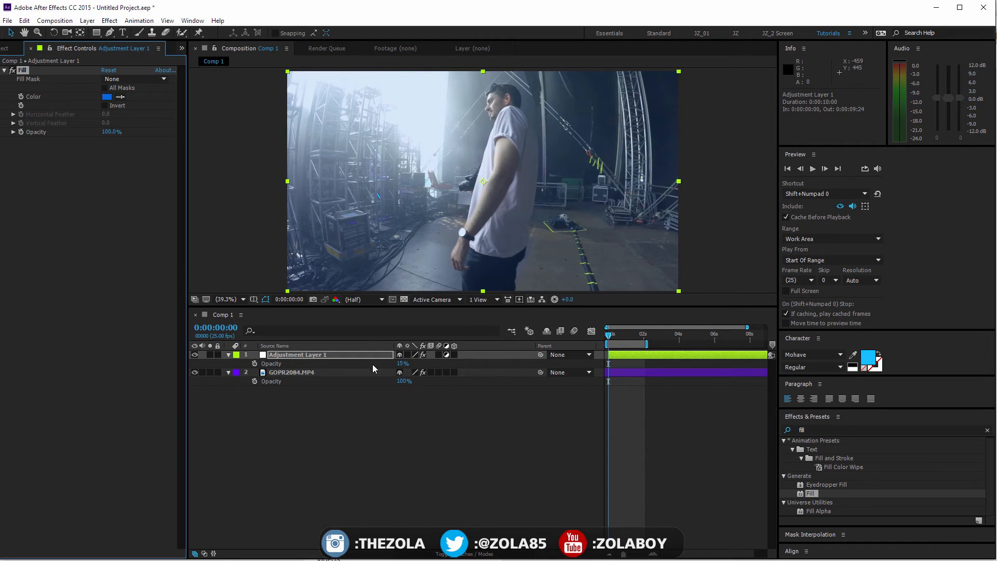
{"action": "left_click_drag", "start_coordinate": [404, 363], "coordinate": [429, 367]}
{"action": "left_click", "coordinate": [313, 354]}
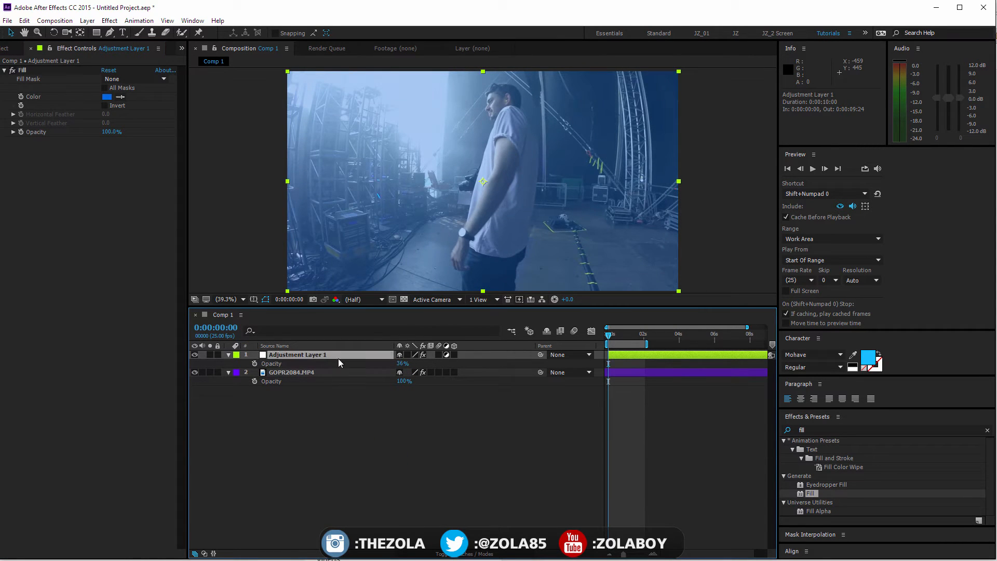
Step: Keyframe the adjustment layer's Opacity from 100% at 0:00:00:00 to 0% at 0:00:00:18 and scrub through the fade
{"action": "mouse_move", "coordinate": [399, 363]}
{"action": "left_mouse_down"}
{"action": "mouse_move", "coordinate": [433, 364]}
{"action": "mouse_move", "coordinate": [373, 373]}
{"action": "mouse_move", "coordinate": [431, 363]}
{"action": "mouse_move", "coordinate": [398, 363]}
{"action": "left_mouse_up"}
{"action": "left_click", "coordinate": [254, 363]}
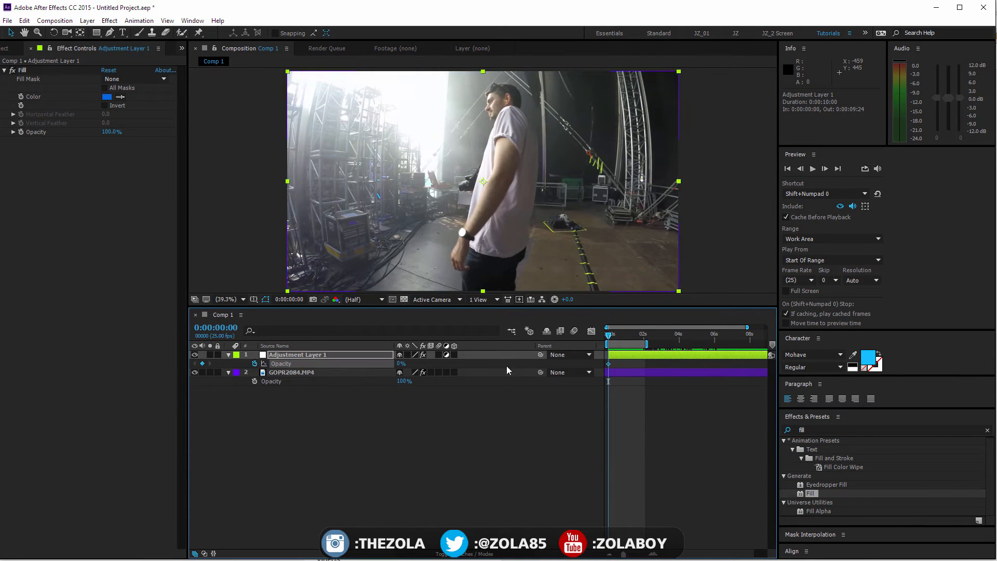
{"action": "left_click_drag", "start_coordinate": [608, 336], "coordinate": [621, 364]}
{"action": "key", "text": "Home"}
{"action": "left_click_drag", "start_coordinate": [400, 363], "coordinate": [567, 358]}
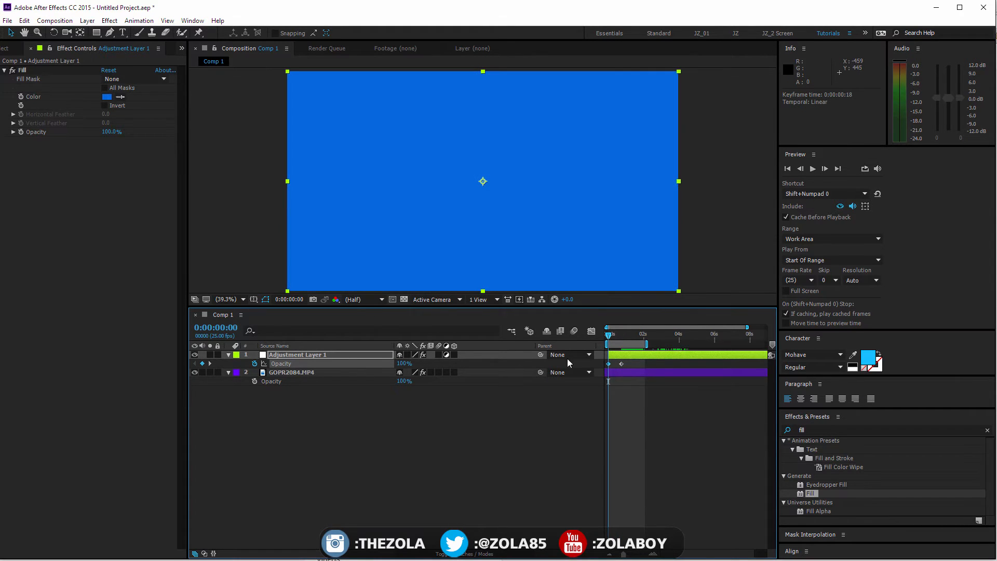
{"action": "left_click_drag", "start_coordinate": [613, 334], "coordinate": [628, 342]}
Step: Compare the effects on the two layers and delete the adjustment layer
{"action": "left_click", "coordinate": [384, 412]}
{"action": "left_click", "coordinate": [325, 354]}
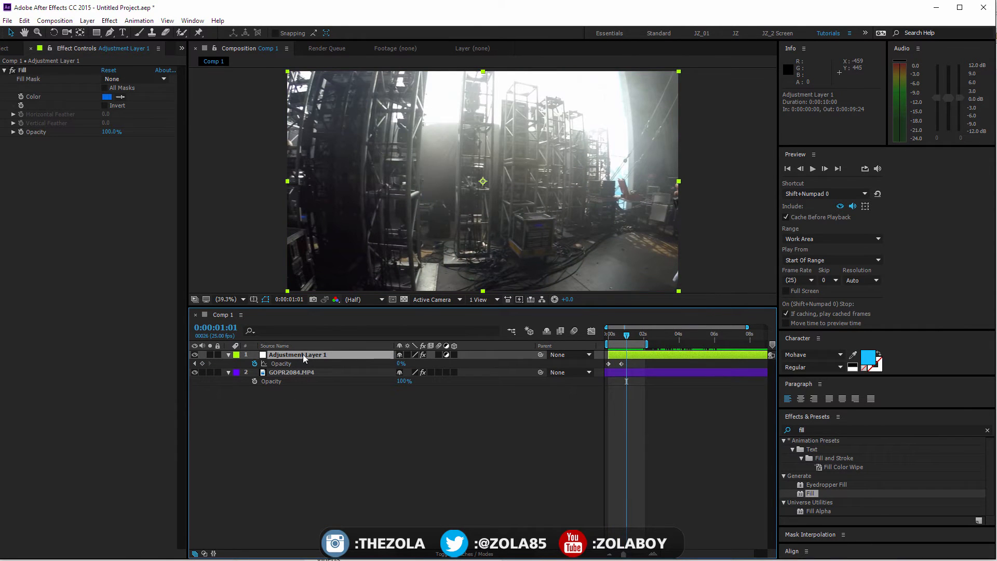
{"action": "left_click", "coordinate": [332, 414]}
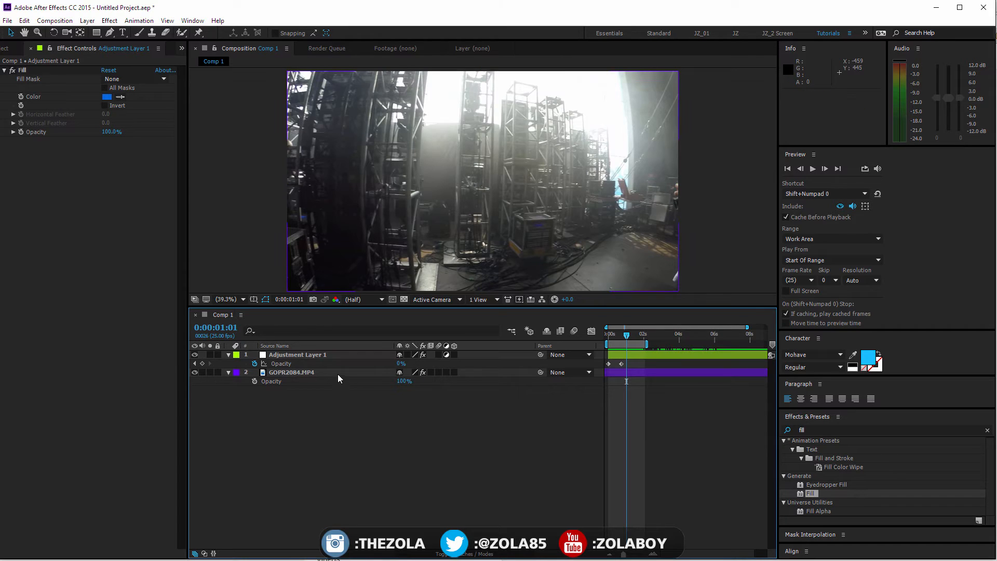
{"action": "left_click", "coordinate": [301, 373]}
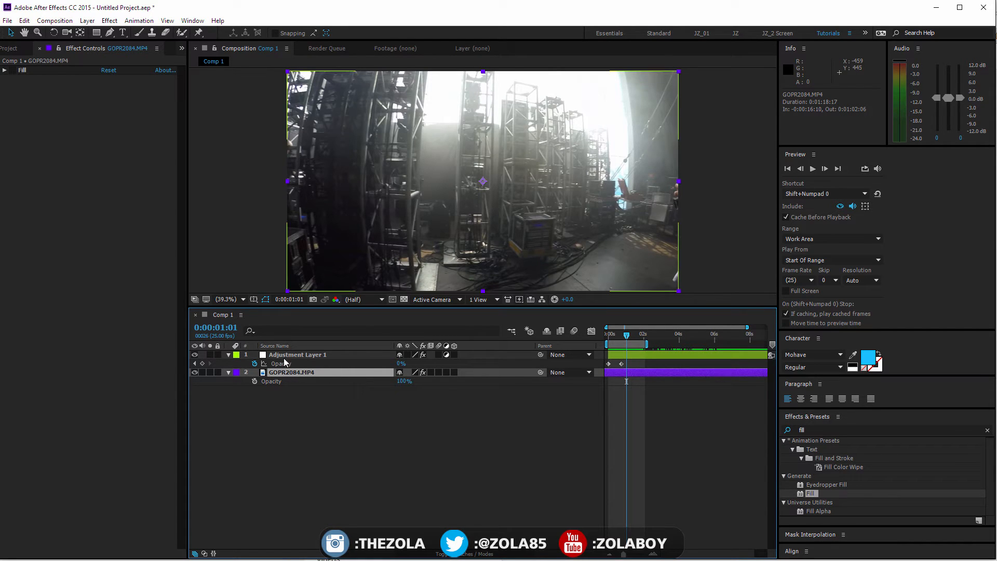
{"action": "left_click", "coordinate": [300, 355]}
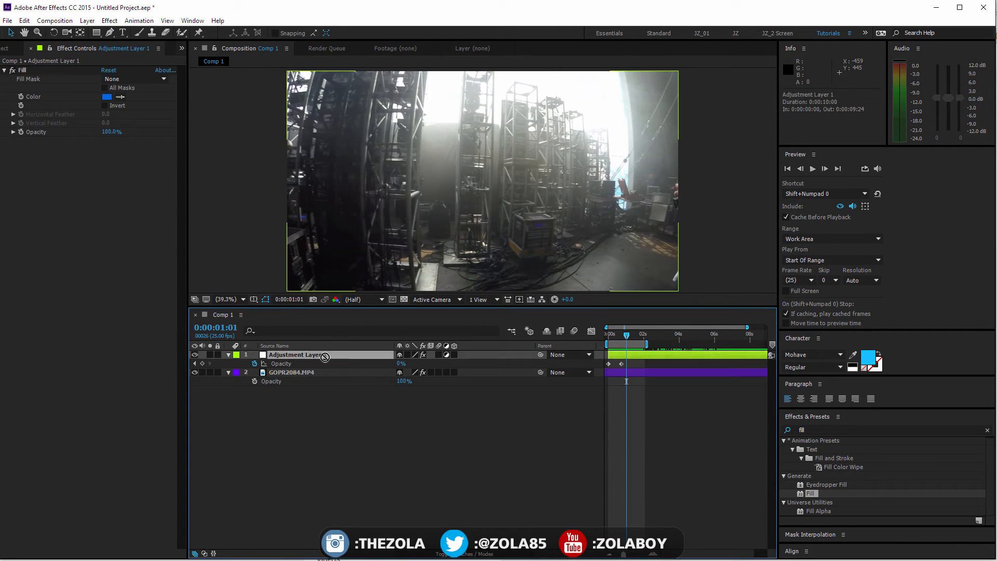
{"action": "key", "text": "Delete"}
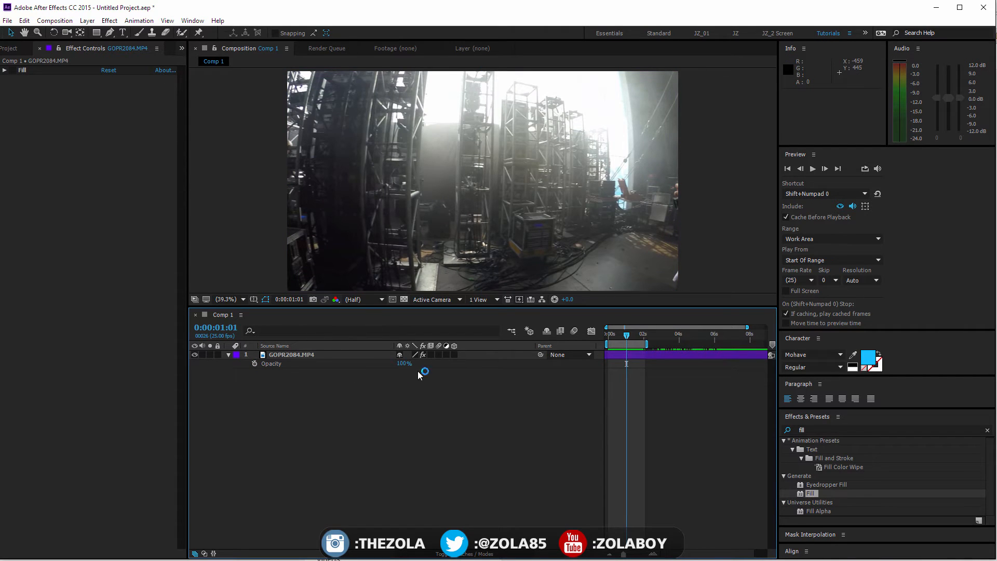
Step: Apply a second Fill effect to the GOPR2084.MP4 layer and expand its settings in the timeline
{"action": "left_click_drag", "start_coordinate": [810, 493], "coordinate": [292, 355]}
{"action": "left_click", "coordinate": [227, 355]}
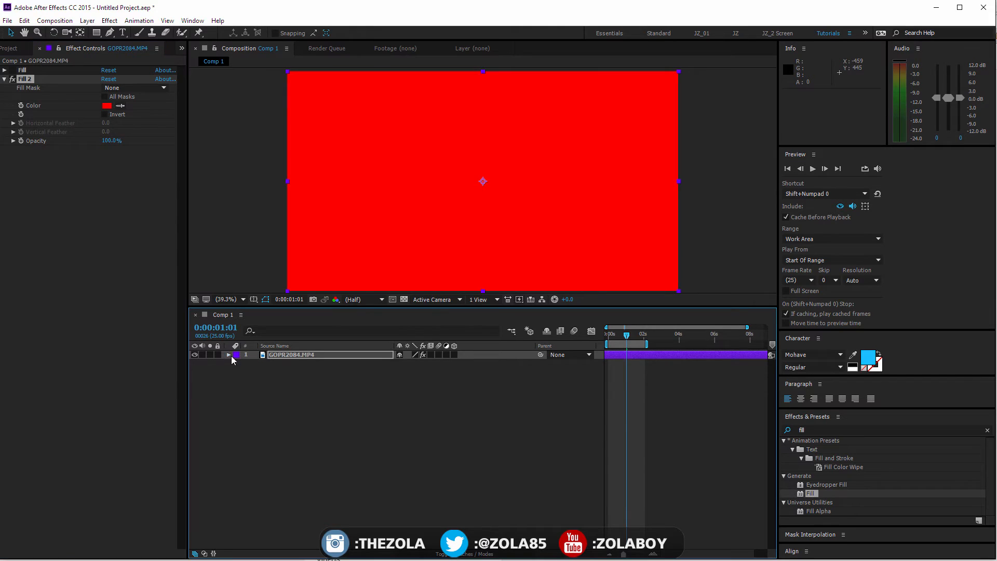
{"action": "left_click", "coordinate": [228, 355]}
{"action": "left_click", "coordinate": [238, 372]}
{"action": "left_click", "coordinate": [238, 372]}
{"action": "left_click", "coordinate": [238, 364]}
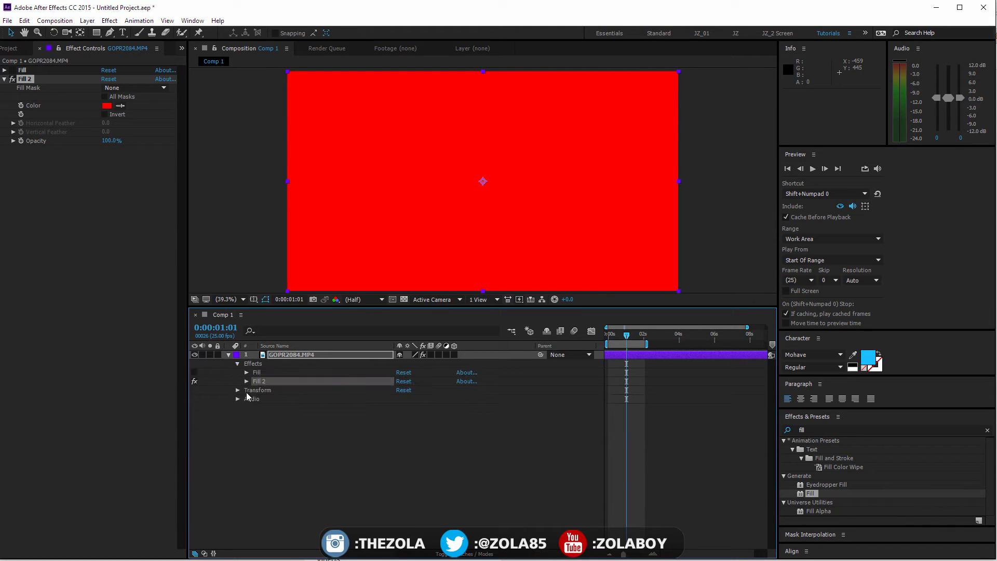
{"action": "left_click", "coordinate": [246, 381]}
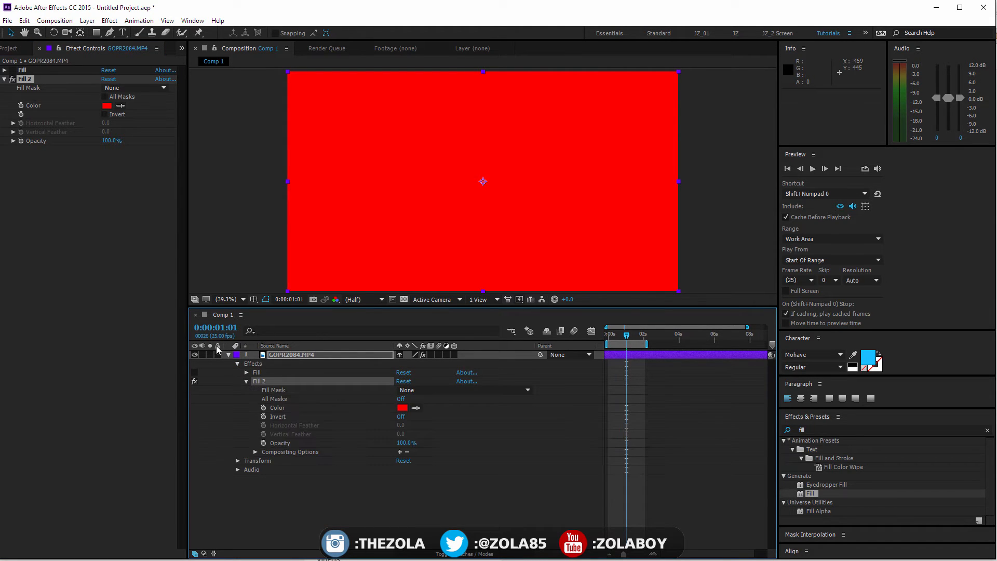
Step: Expand the second Fill effect's Compositing Options and set Effect Opacity to 0%
{"action": "left_click", "coordinate": [56, 150]}
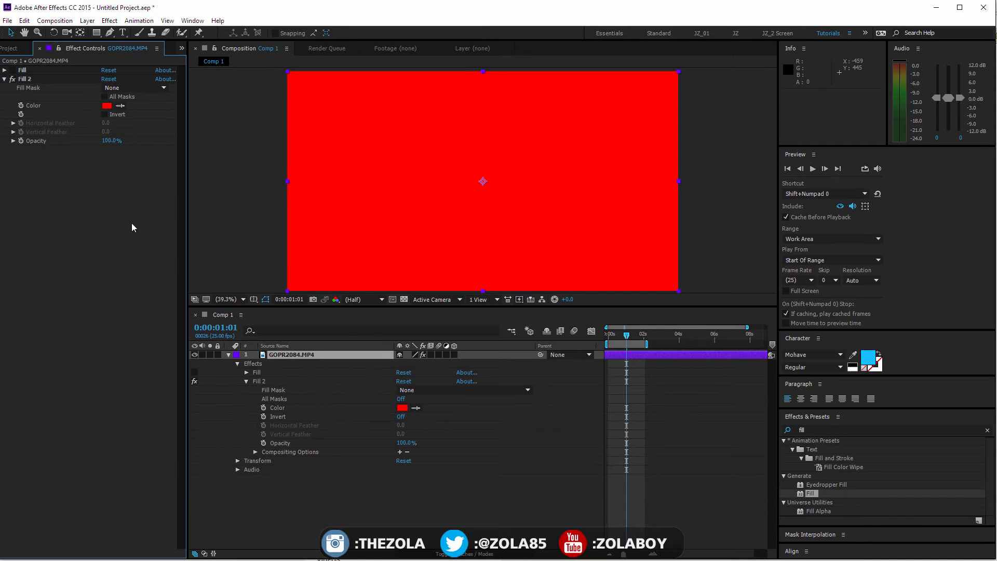
{"action": "left_click", "coordinate": [254, 452]}
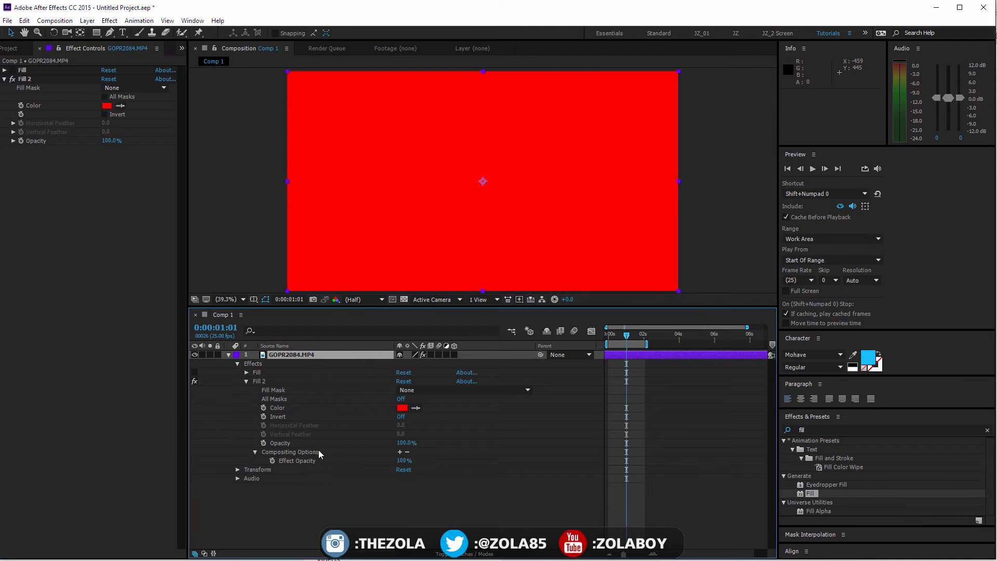
{"action": "left_click_drag", "start_coordinate": [400, 460], "coordinate": [351, 445]}
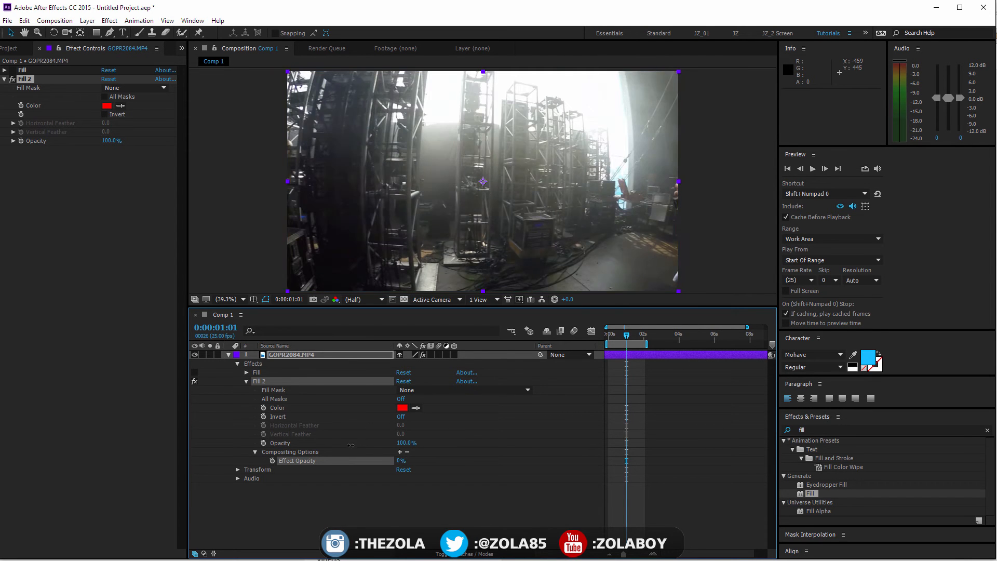
Step: Enable Effect Opacity keyframes for the second Fill at 0:00:01:01 and set the value to 100% at 0:00:00:00
{"action": "left_click", "coordinate": [272, 461]}
{"action": "left_click_drag", "start_coordinate": [619, 340], "coordinate": [597, 344]}
{"action": "left_click", "coordinate": [401, 460]}
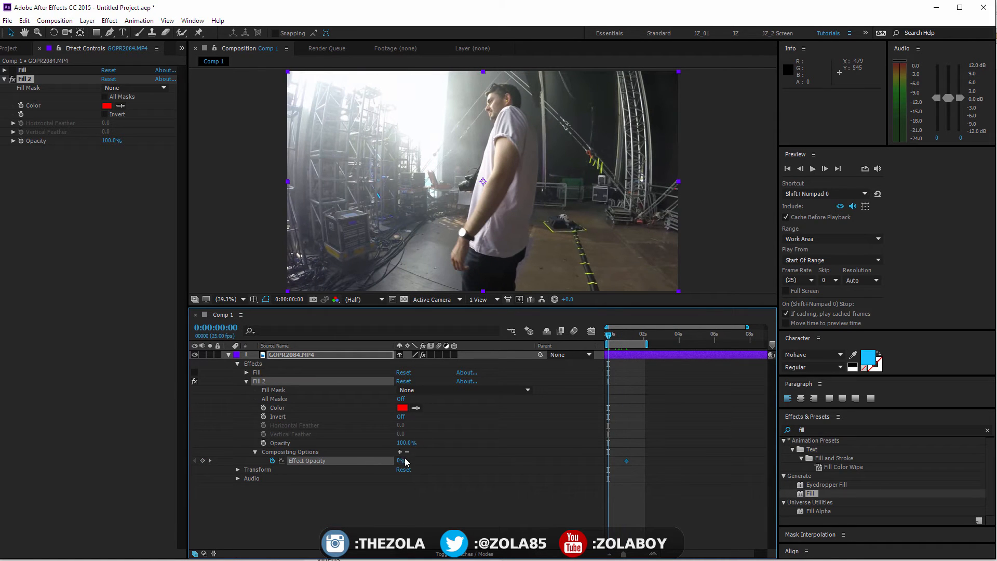
{"action": "type", "text": "100"}
{"action": "key", "text": "Return"}
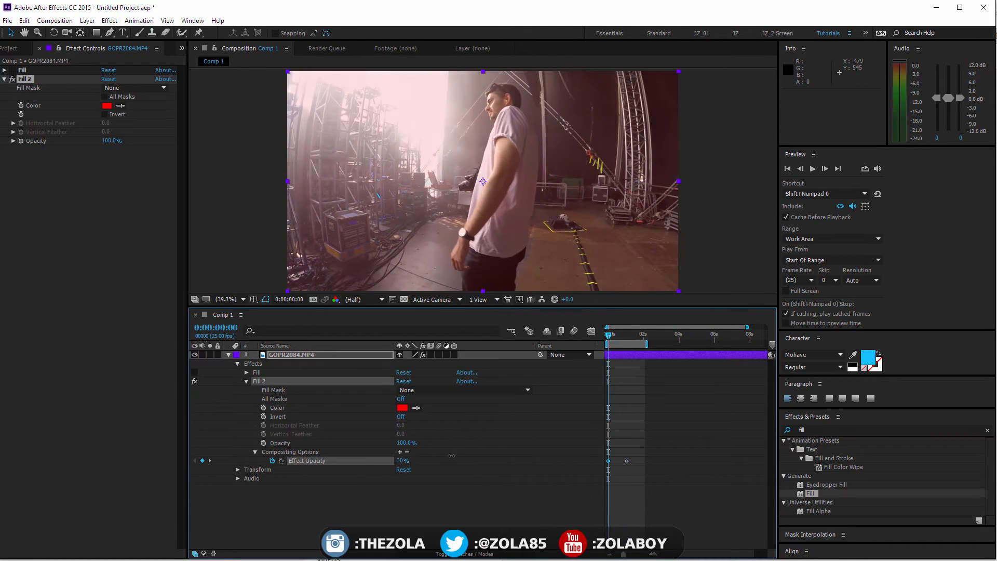
Step: Move the 0% Effect Opacity keyframe to 0:00:00:10 and play back the fade
{"action": "left_click_drag", "start_coordinate": [626, 461], "coordinate": [616, 461]}
{"action": "key", "text": "space"}
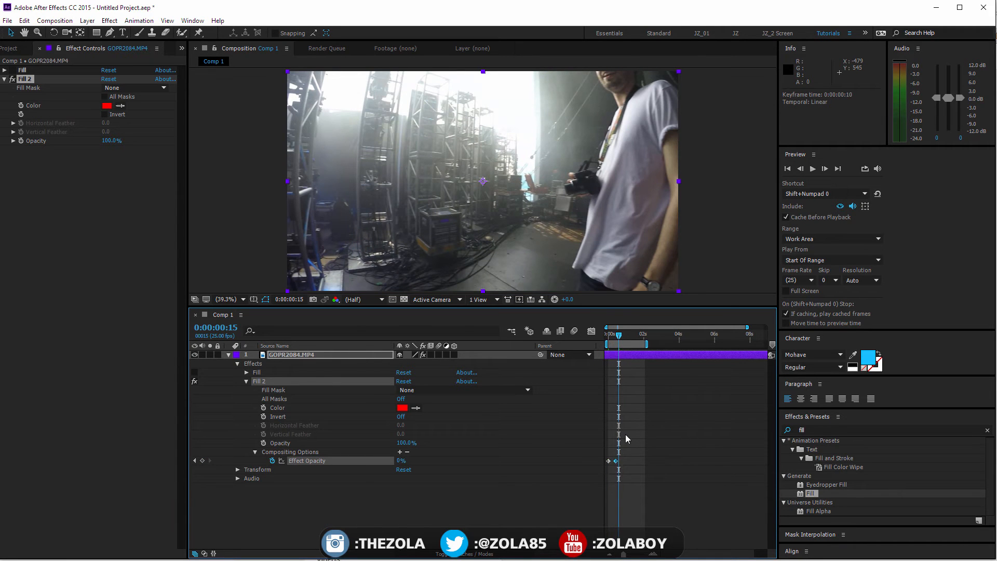
{"action": "key", "text": "space"}
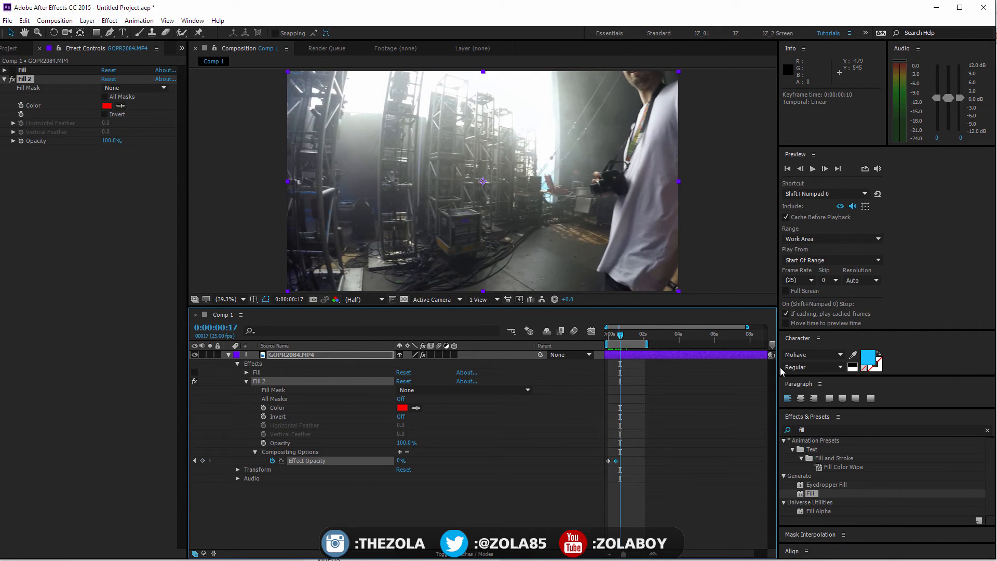
Step: Search the effects for "fast blur" and apply Fast Blur to the GOPR2084.MP4 layer below the second Fill
{"action": "left_click", "coordinate": [824, 427]}
{"action": "type", "text": "fast"}
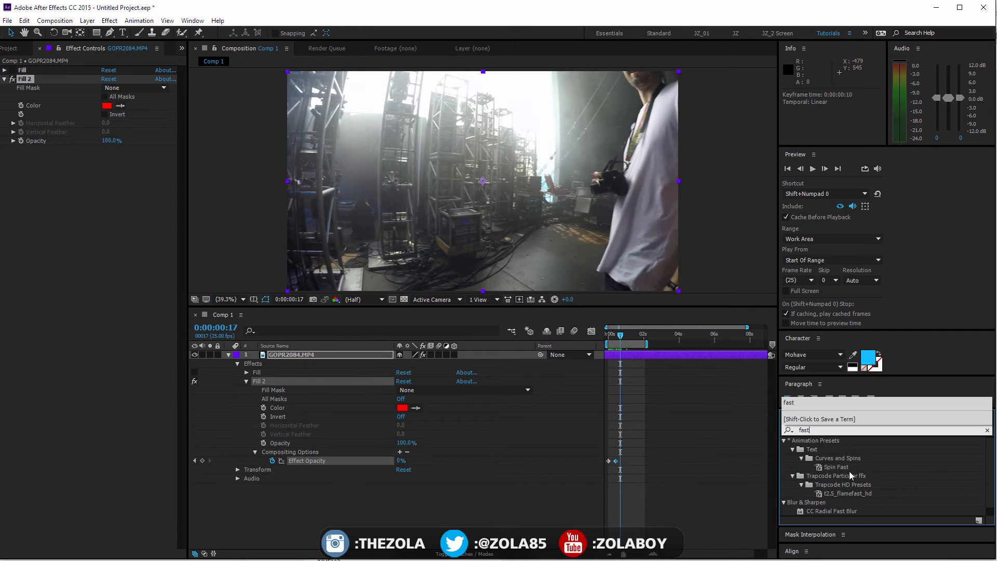
{"action": "type", "text": " blur"}
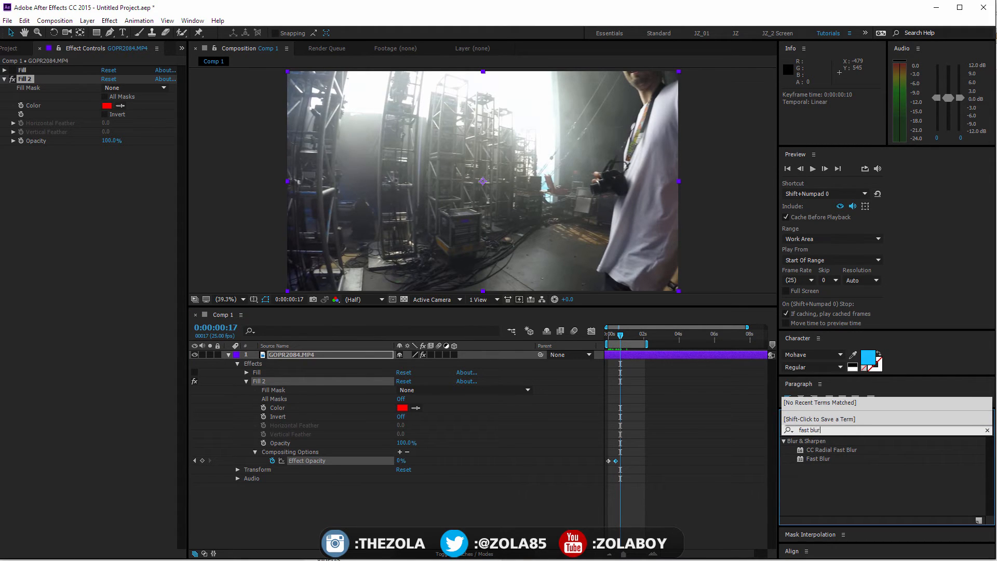
{"action": "left_click_drag", "start_coordinate": [831, 460], "coordinate": [101, 222]}
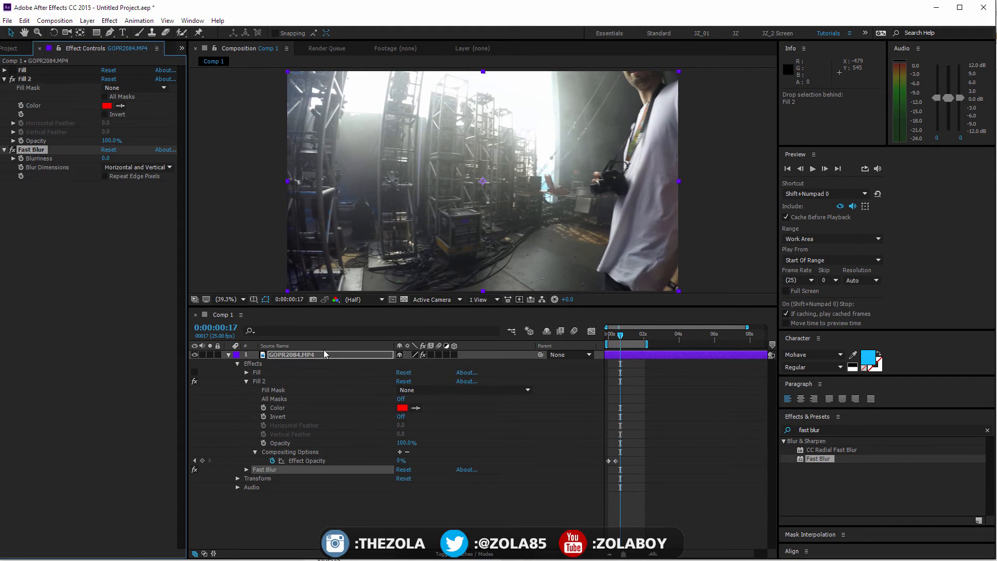
Step: Keyframe Fast Blur's Blurriness from 131 at 0:00:00:00 to 0 at 0:00:00:12, with Repeat Edge Pixels enabled
{"action": "left_click_drag", "start_coordinate": [616, 342], "coordinate": [614, 340]}
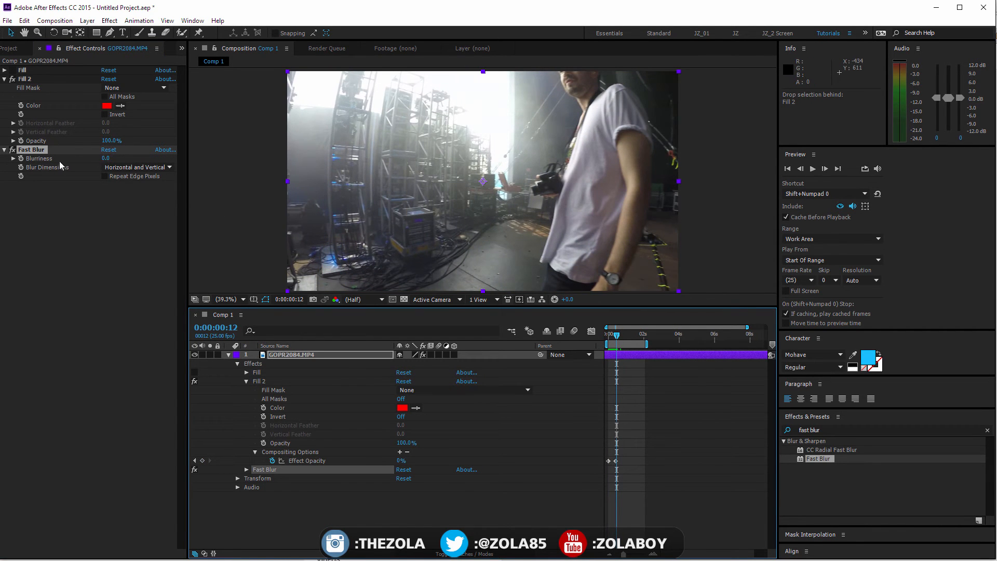
{"action": "left_click_drag", "start_coordinate": [108, 159], "coordinate": [177, 179]}
{"action": "left_click", "coordinate": [105, 177]}
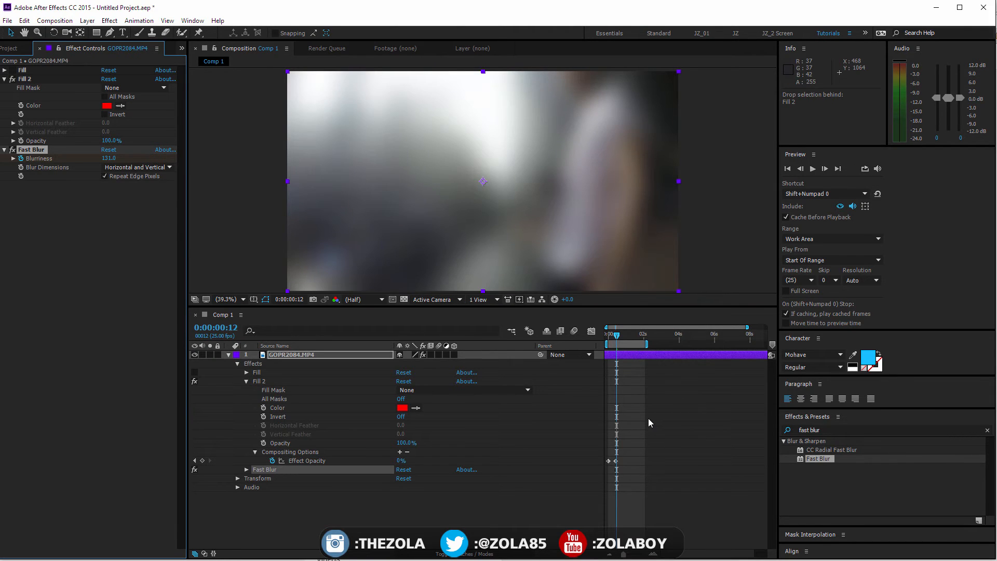
{"action": "key", "text": "u"}
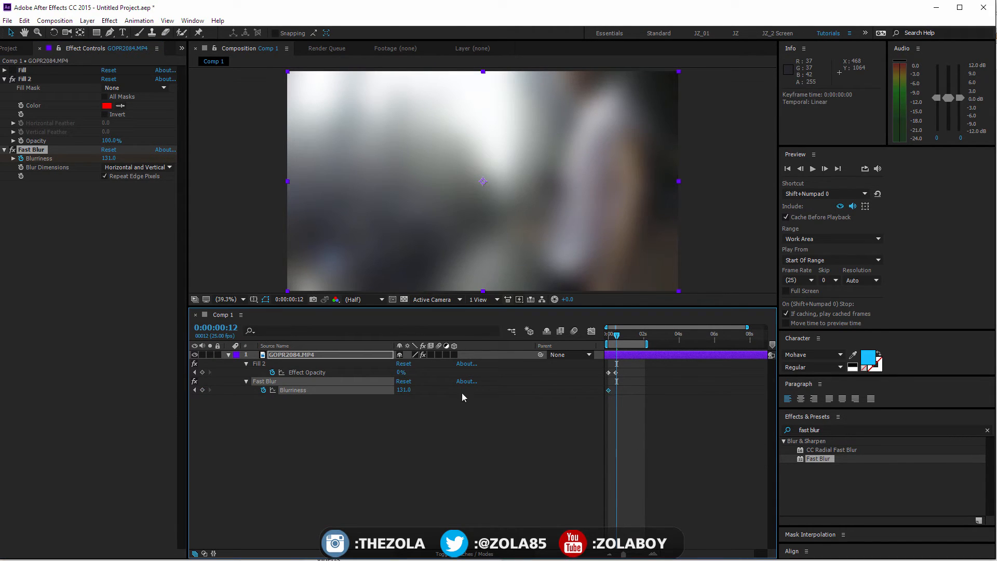
{"action": "left_click_drag", "start_coordinate": [401, 391], "coordinate": [248, 489]}
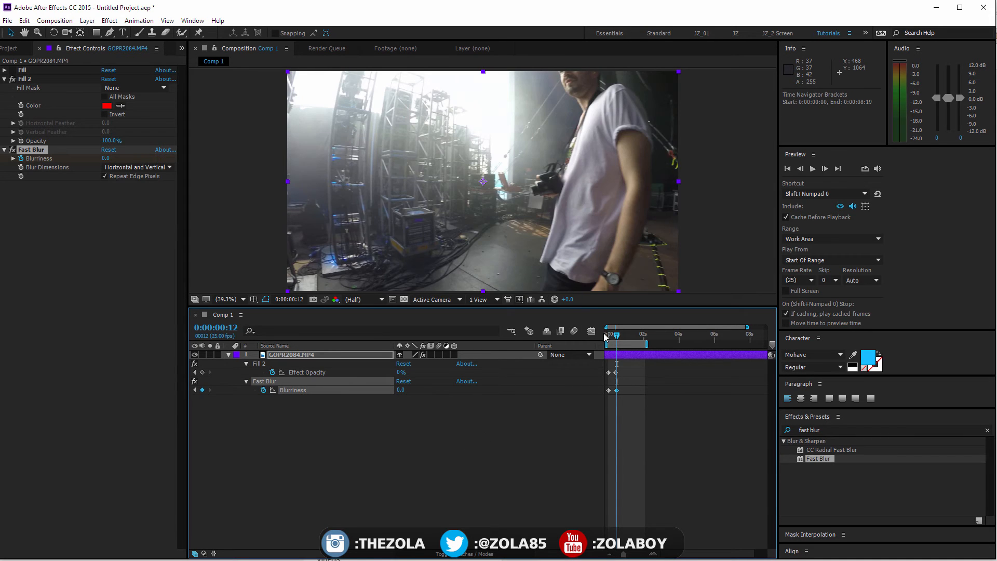
Step: Turn off the second Fill effect and preview the Fast Blur animation from the start of the composition
{"action": "left_click_drag", "start_coordinate": [616, 335], "coordinate": [574, 336]}
{"action": "left_click", "coordinate": [574, 335]}
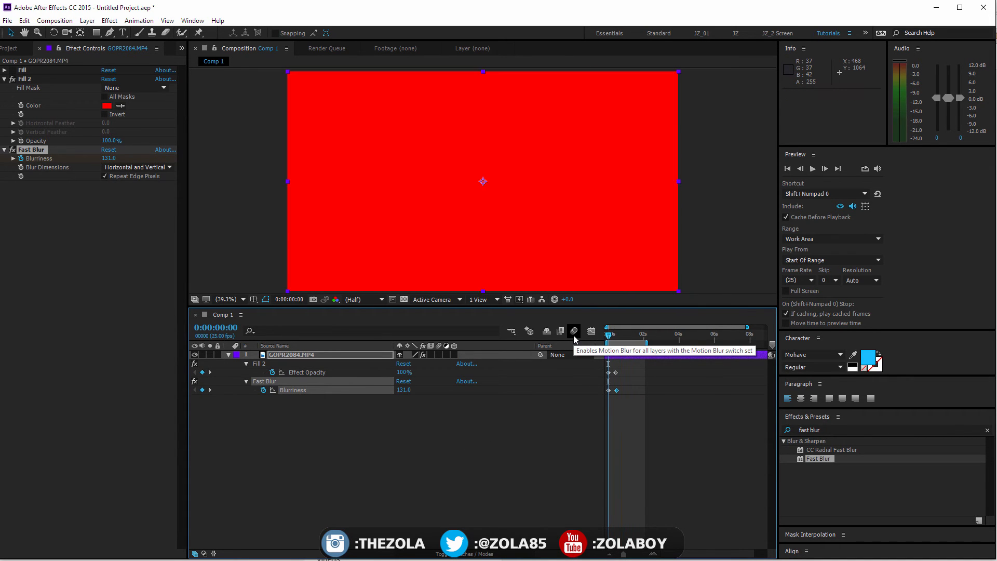
{"action": "left_click", "coordinate": [194, 364]}
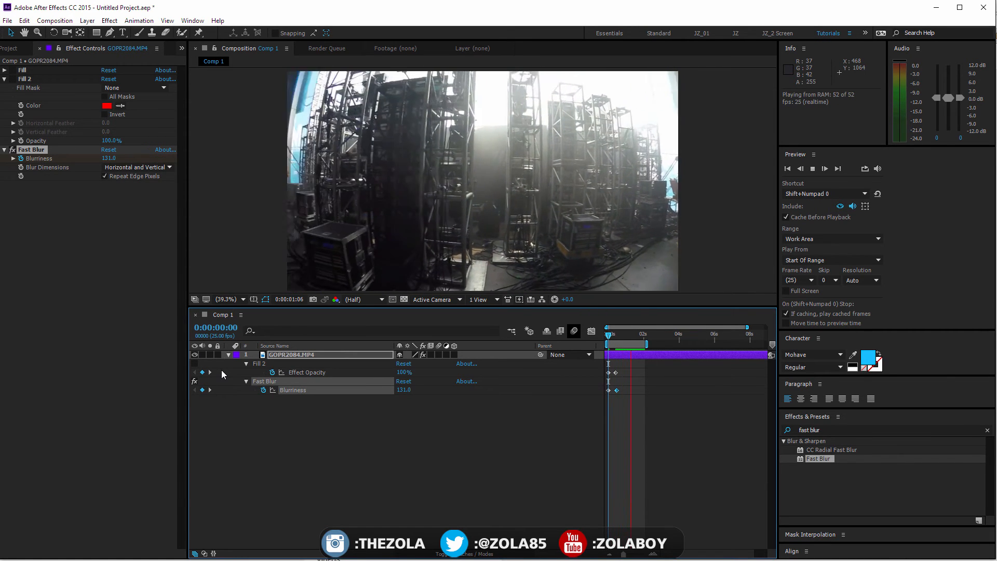
{"action": "key", "text": "space"}
{"action": "left_click_drag", "start_coordinate": [616, 338], "coordinate": [606, 338]}
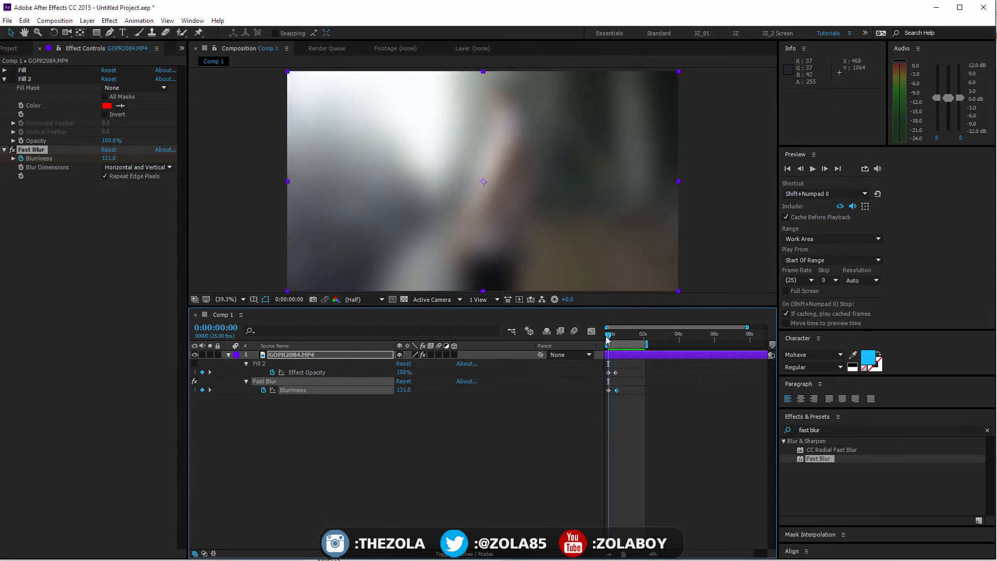
Step: Try Fast Blur's Effect Opacity at 38%, scrub the start of the composition, and return the opacity to 100%
{"action": "left_click", "coordinate": [246, 381]}
{"action": "left_click", "coordinate": [247, 381]}
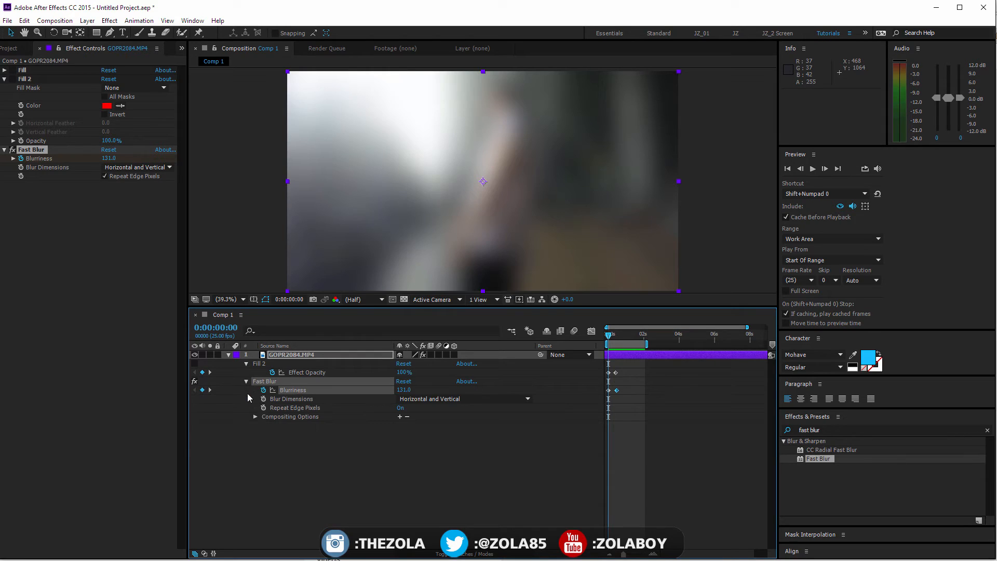
{"action": "left_click_drag", "start_coordinate": [401, 426], "coordinate": [423, 439]}
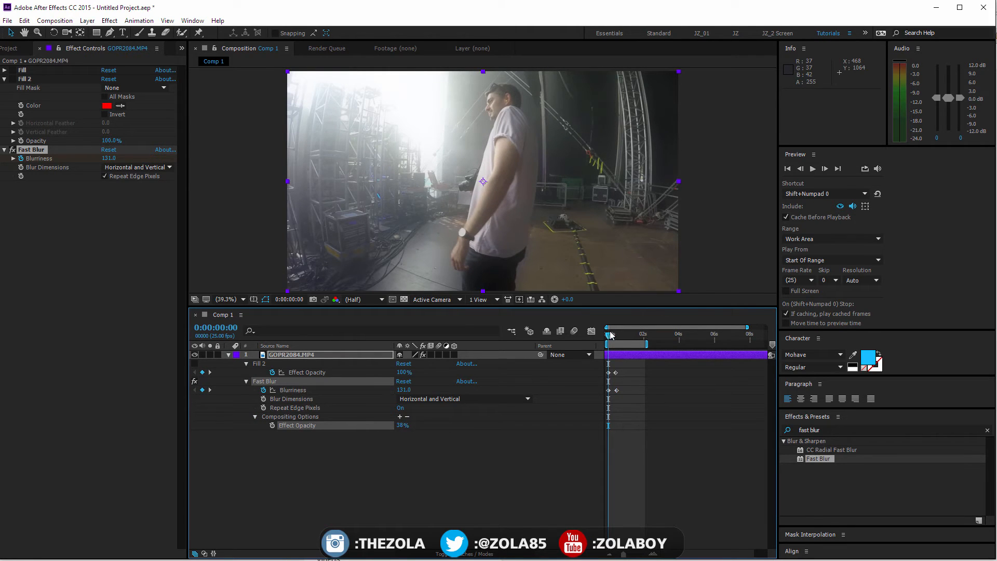
{"action": "left_click_drag", "start_coordinate": [610, 333], "coordinate": [535, 340]}
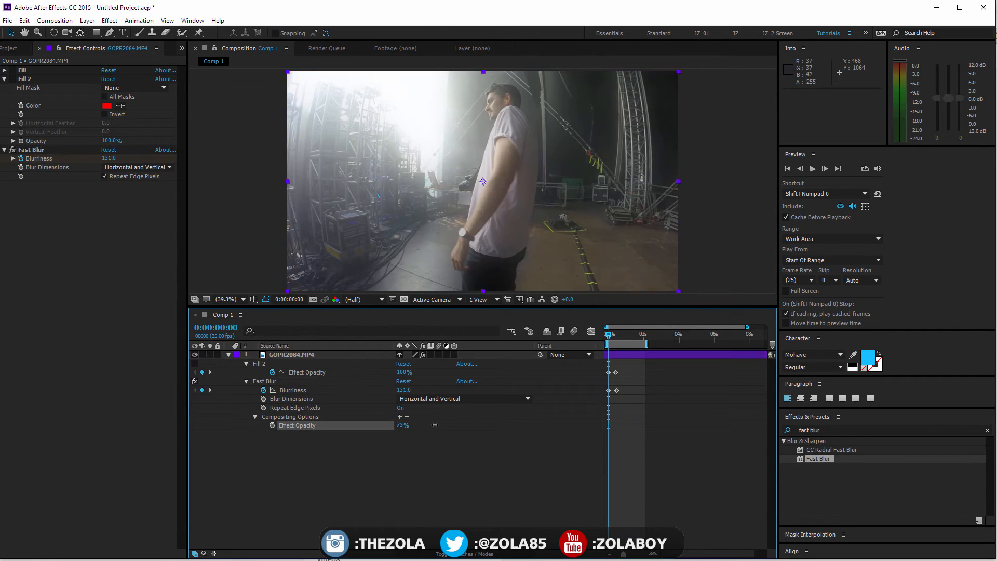
{"action": "left_click_drag", "start_coordinate": [403, 426], "coordinate": [553, 465]}
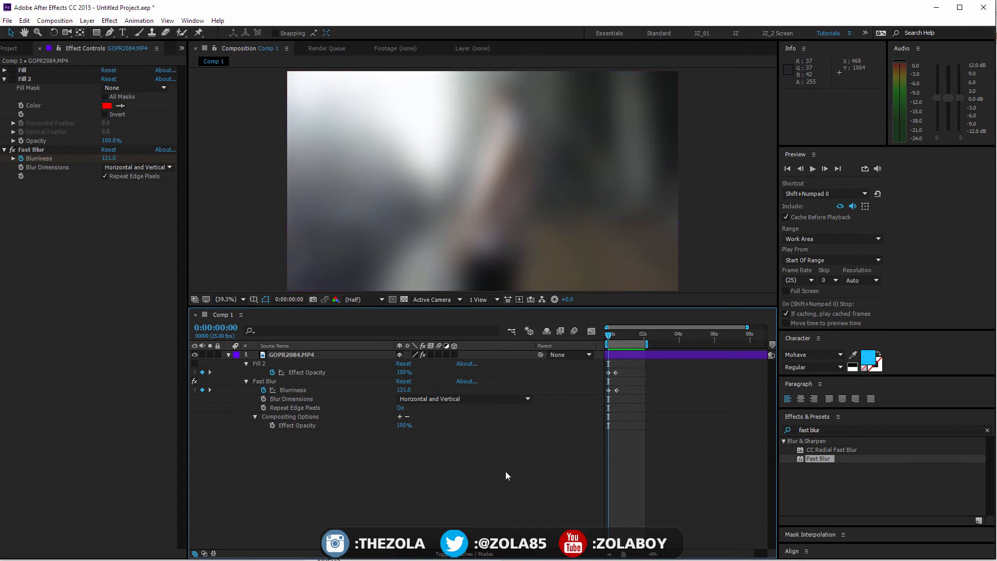
{"action": "left_click", "coordinate": [308, 417]}
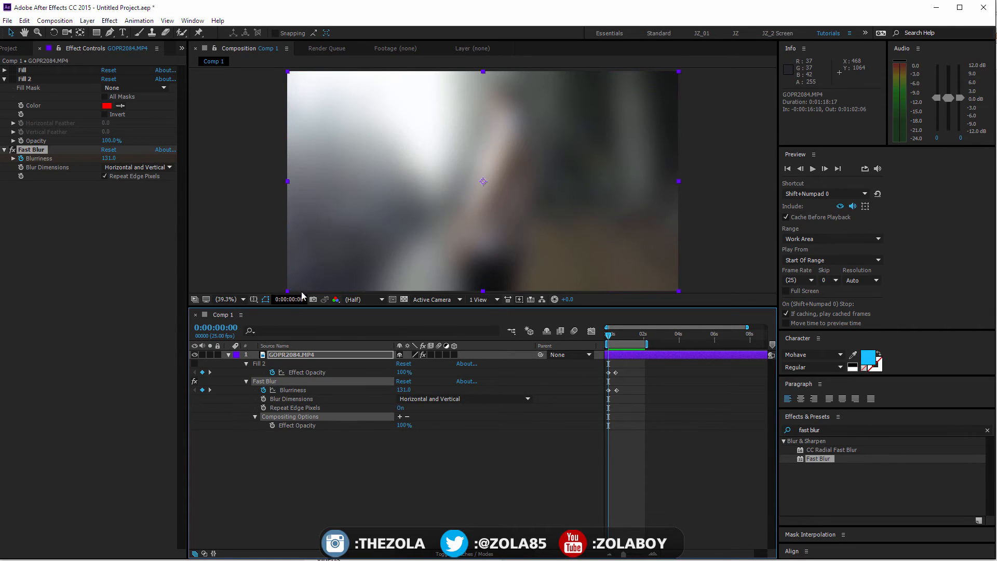
{"action": "left_click", "coordinate": [318, 451]}
{"action": "left_click", "coordinate": [287, 356]}
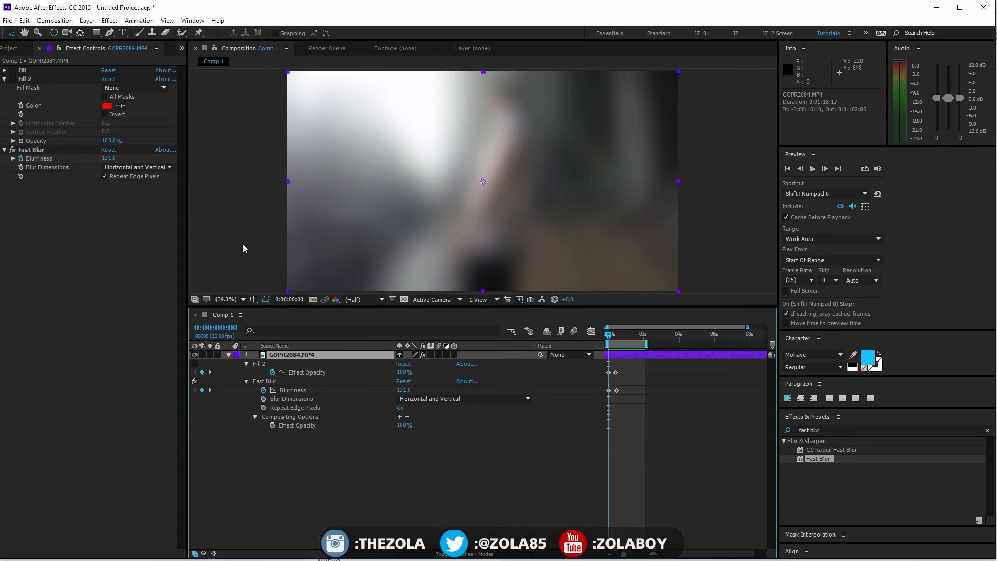
{"action": "left_click", "coordinate": [328, 462]}
Step: Draw a four-point diamond mask with the Pen tool on the GOPR2084.MP4 layer, around the centre of the frame
{"action": "left_click", "coordinate": [307, 357]}
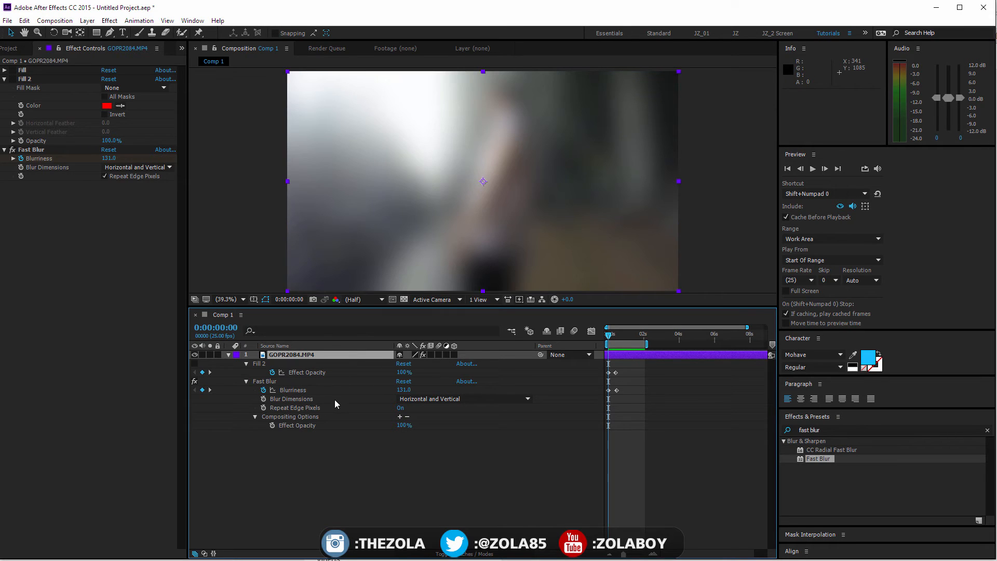
{"action": "left_click", "coordinate": [110, 34]}
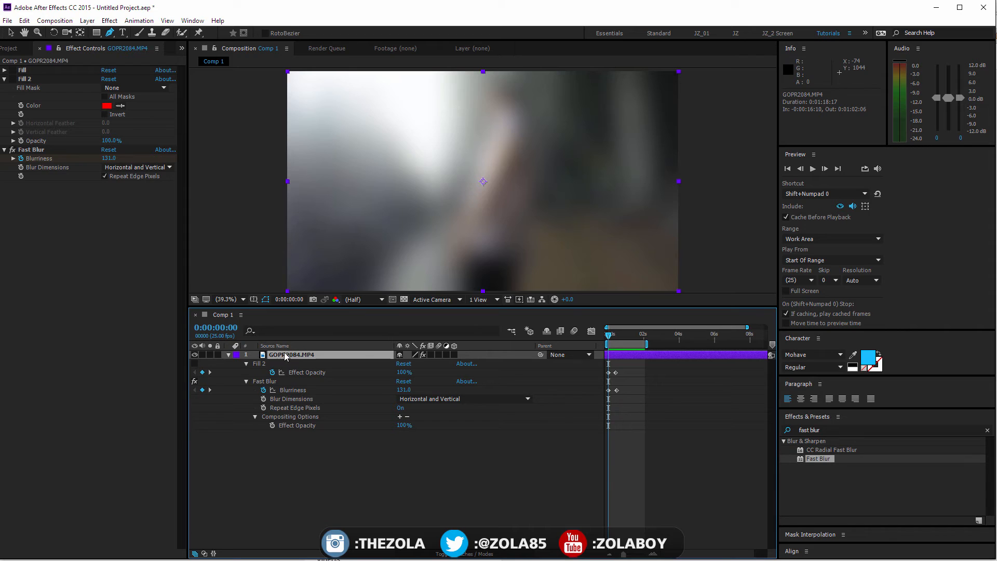
{"action": "left_click", "coordinate": [478, 108]}
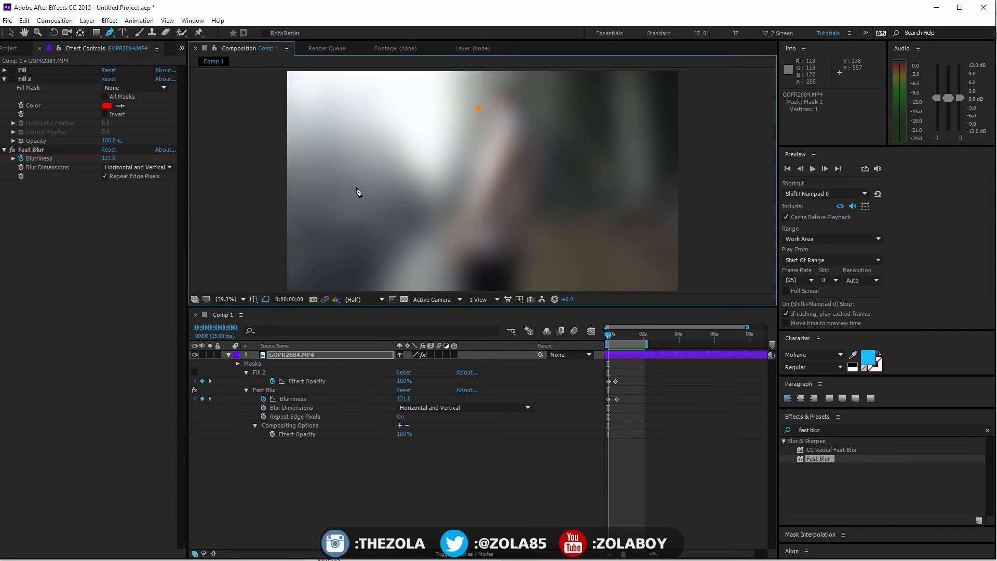
{"action": "left_click", "coordinate": [361, 178]}
{"action": "left_click", "coordinate": [487, 264]}
{"action": "left_click", "coordinate": [601, 172]}
{"action": "left_click", "coordinate": [478, 109]}
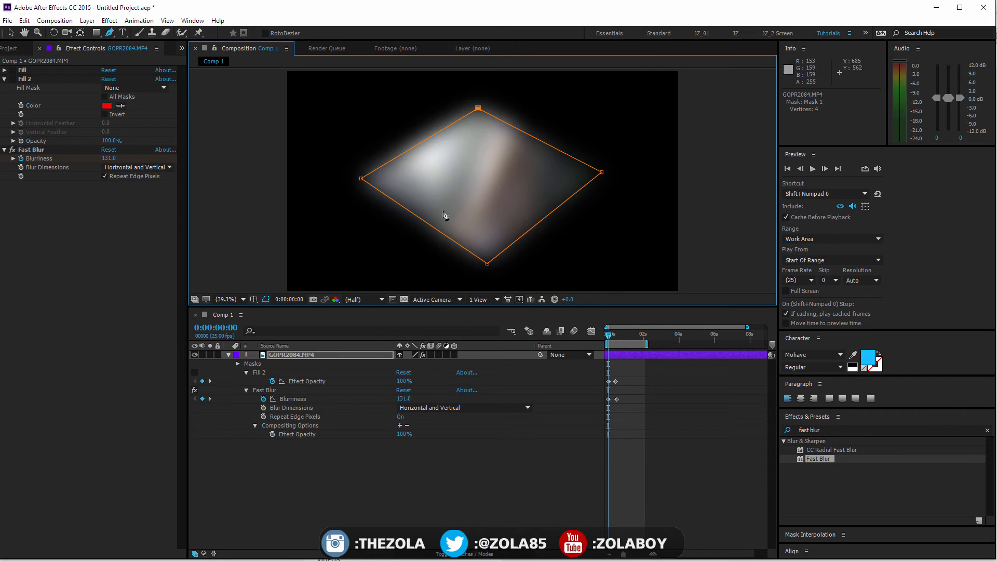
{"action": "key", "text": "v"}
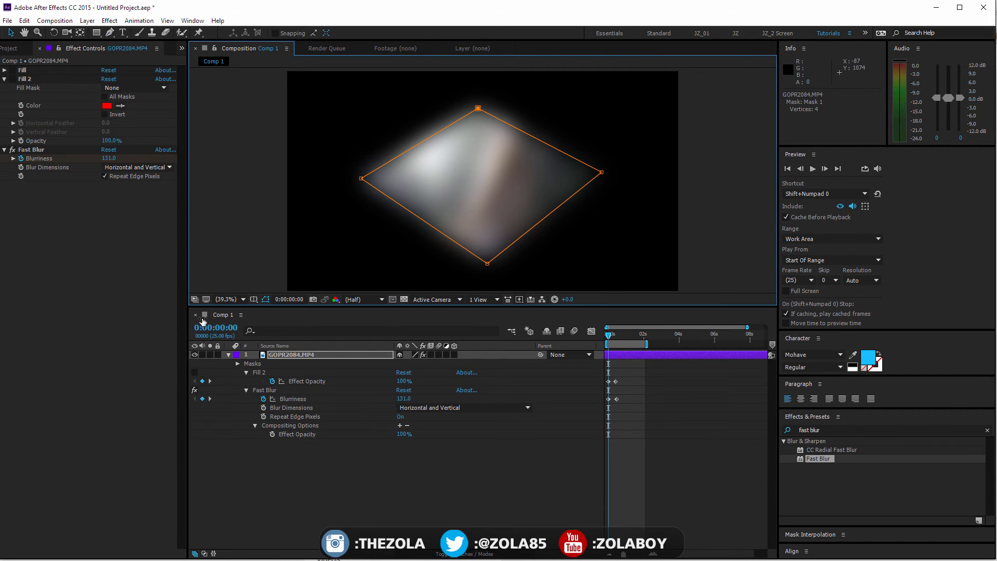
Step: Turn off Fast Blur and check the masked layer against the transparency grid, hiding the grid again
{"action": "left_click", "coordinate": [11, 149]}
{"action": "left_click", "coordinate": [438, 476]}
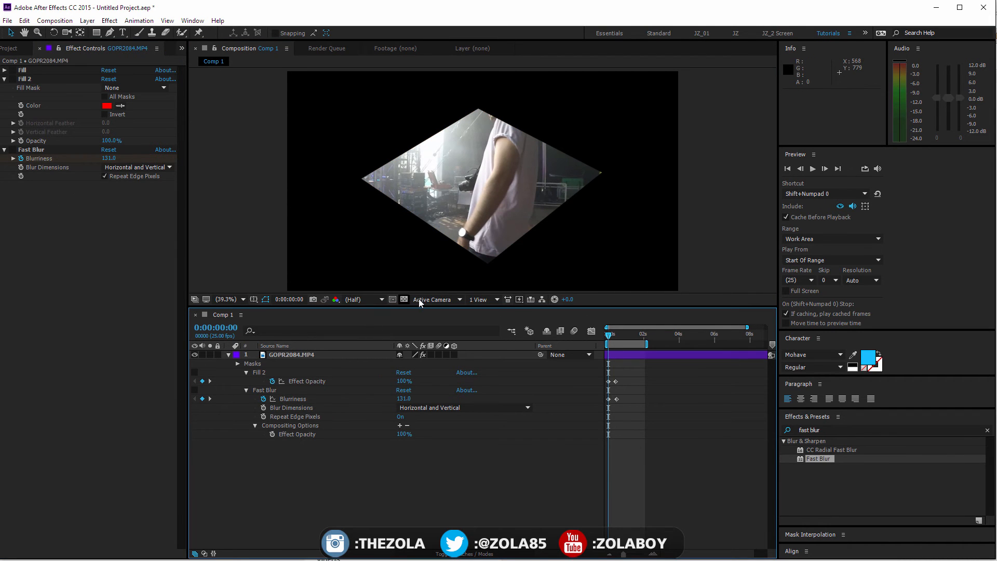
{"action": "left_click", "coordinate": [403, 300]}
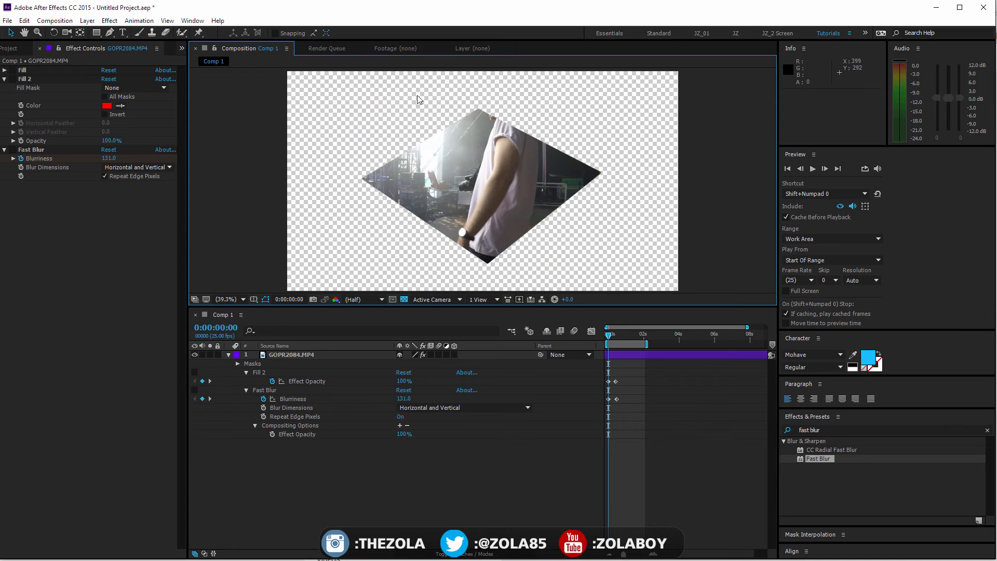
{"action": "left_click", "coordinate": [405, 298]}
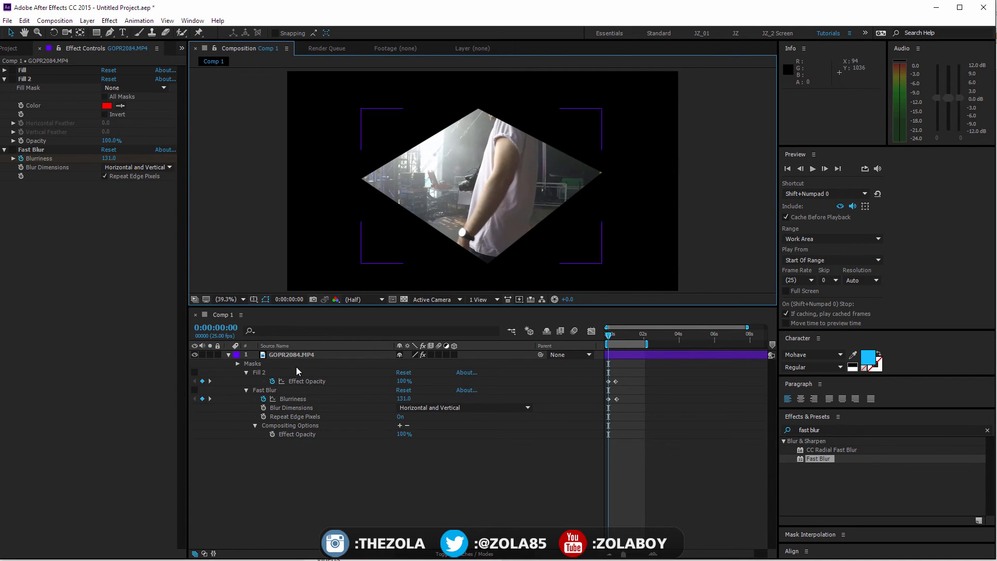
Step: Reveal Mask 1's properties on the GOPR2084.MP4 layer, compare its Add and None modes, and leave the mode at None
{"action": "left_click", "coordinate": [322, 355]}
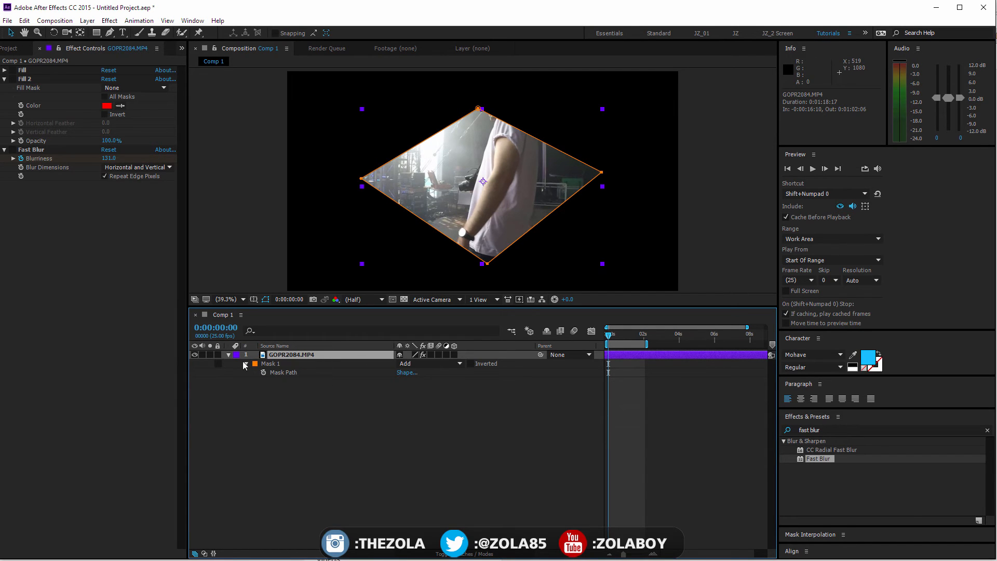
{"action": "left_click", "coordinate": [229, 355]}
{"action": "left_click", "coordinate": [229, 355]}
{"action": "left_click", "coordinate": [425, 375]}
{"action": "left_click", "coordinate": [431, 383]}
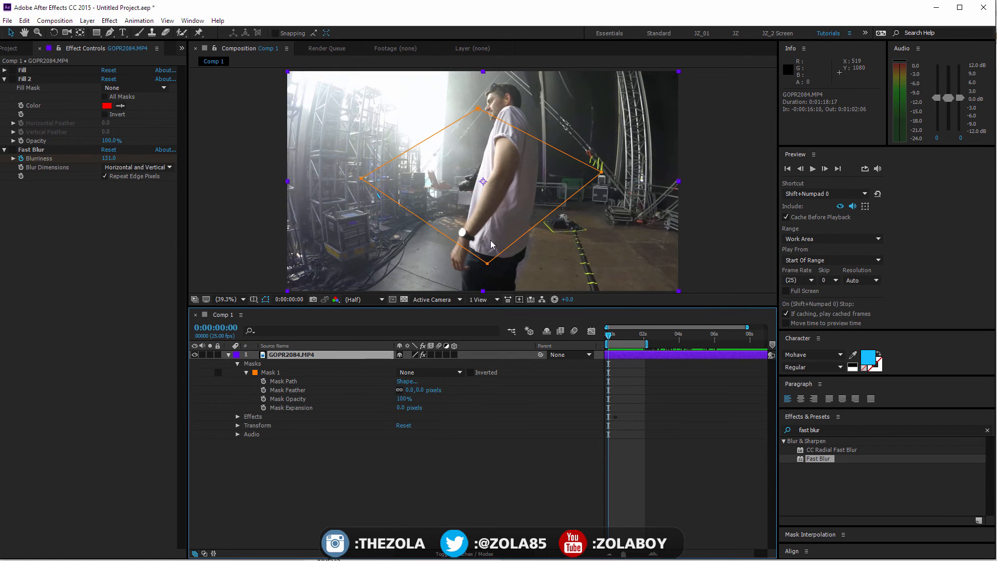
{"action": "left_click", "coordinate": [425, 372]}
{"action": "left_click", "coordinate": [431, 392]}
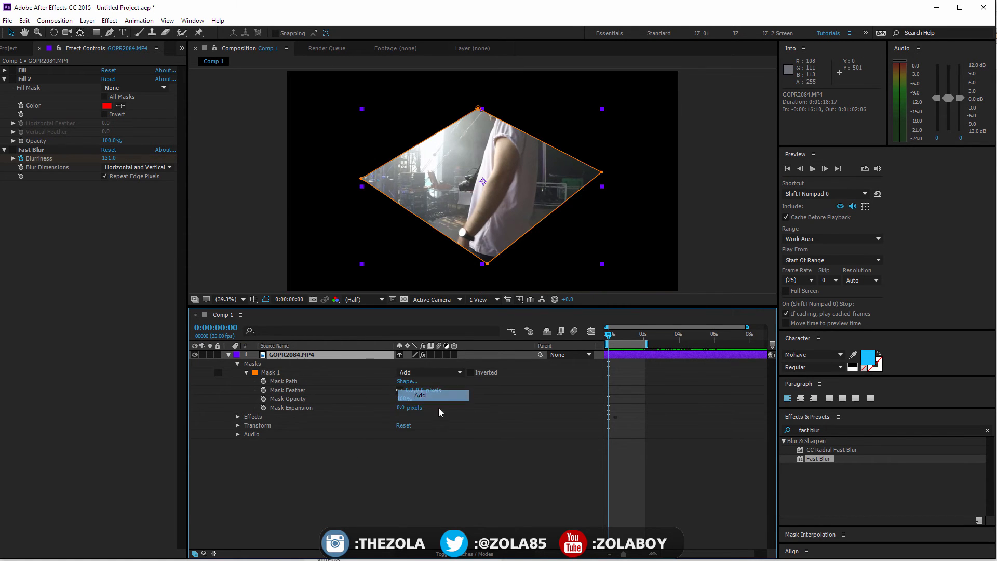
{"action": "left_click", "coordinate": [433, 372]}
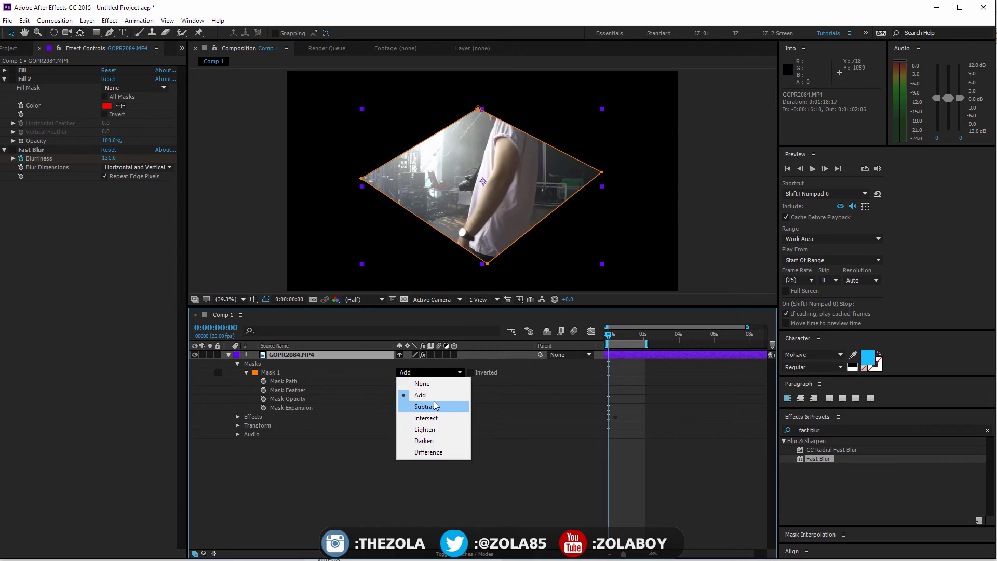
{"action": "left_click", "coordinate": [432, 383]}
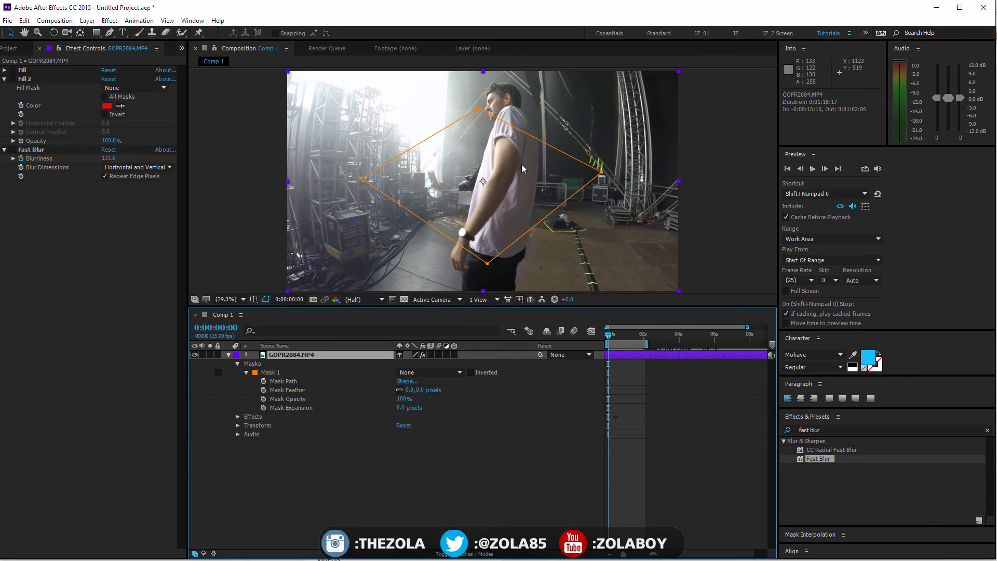
{"action": "left_click", "coordinate": [355, 447]}
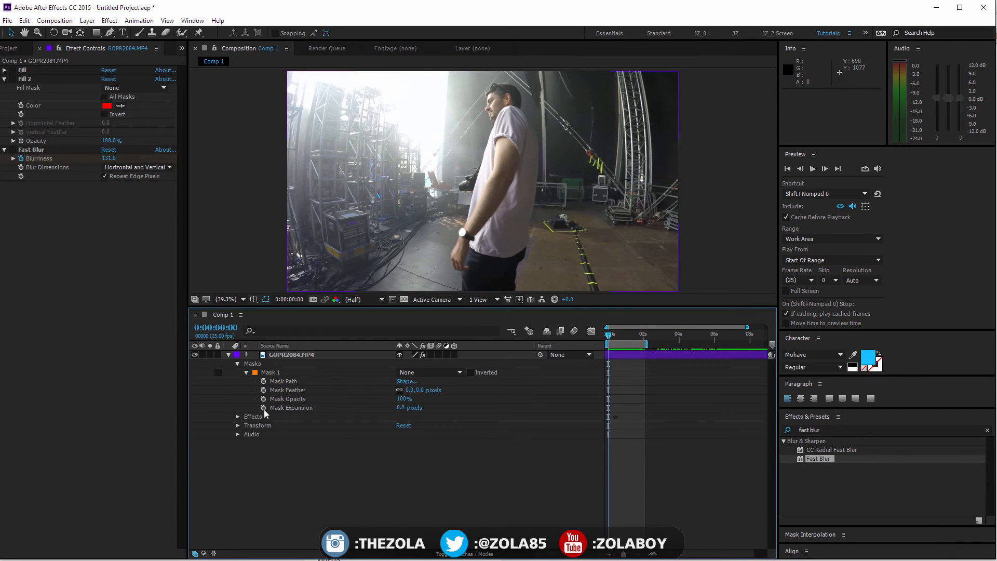
Step: Turn Fast Blur back on and add a mask reference to Mask 1 in its Compositing Options
{"action": "left_click", "coordinate": [238, 416]}
{"action": "left_click", "coordinate": [13, 149]}
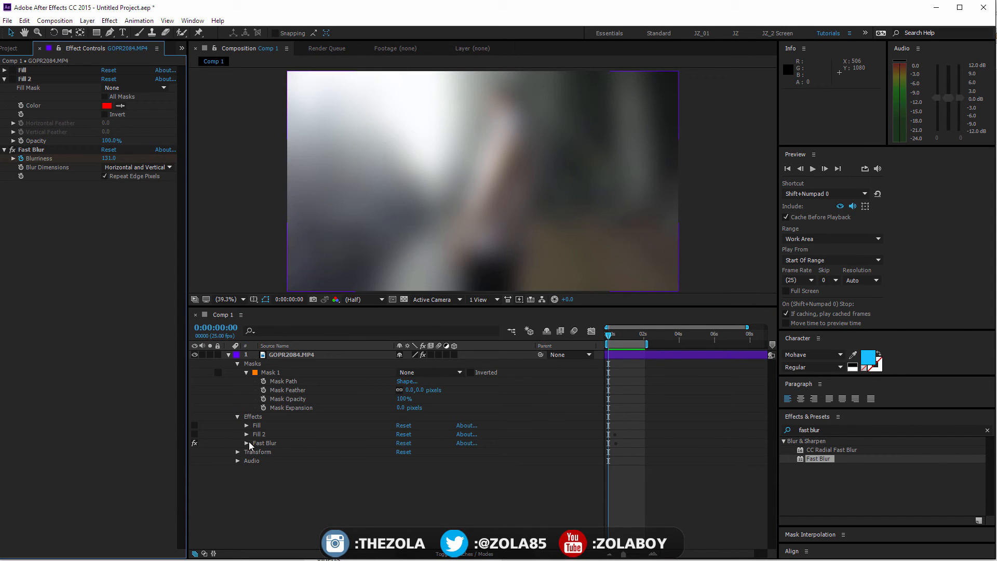
{"action": "left_click", "coordinate": [237, 364]}
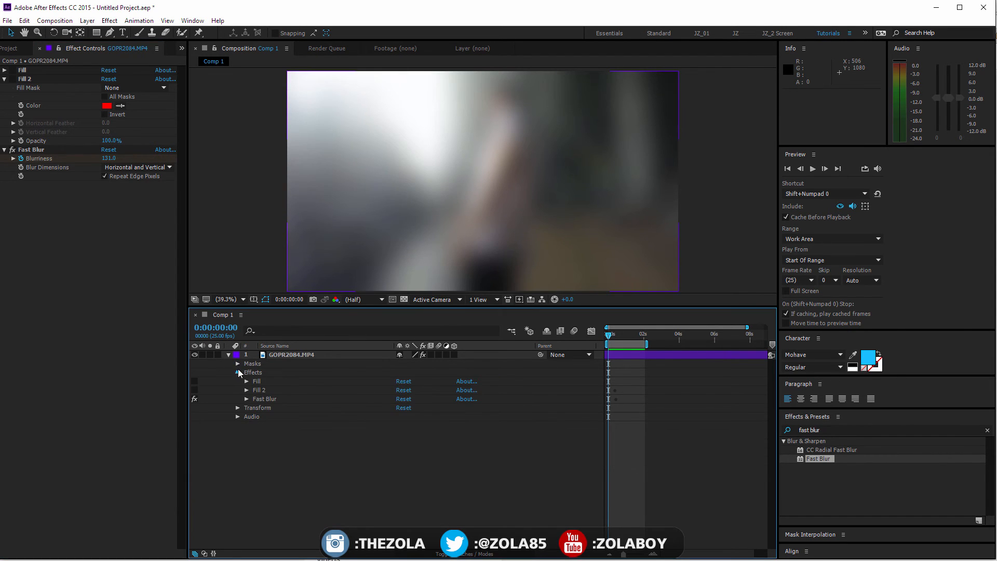
{"action": "left_click", "coordinate": [238, 372]}
{"action": "left_click", "coordinate": [285, 438]}
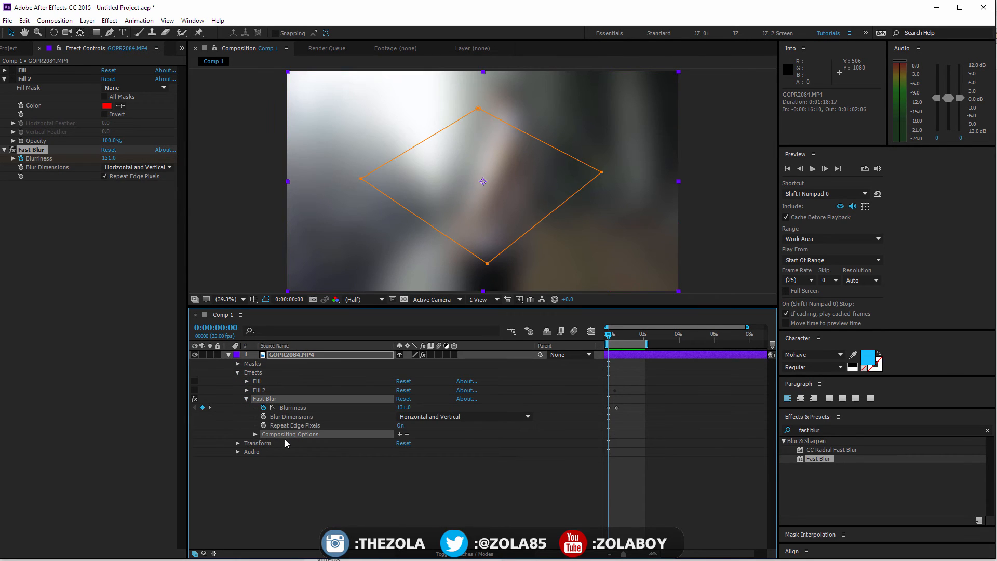
{"action": "left_click", "coordinate": [255, 434]}
{"action": "left_click", "coordinate": [399, 434]}
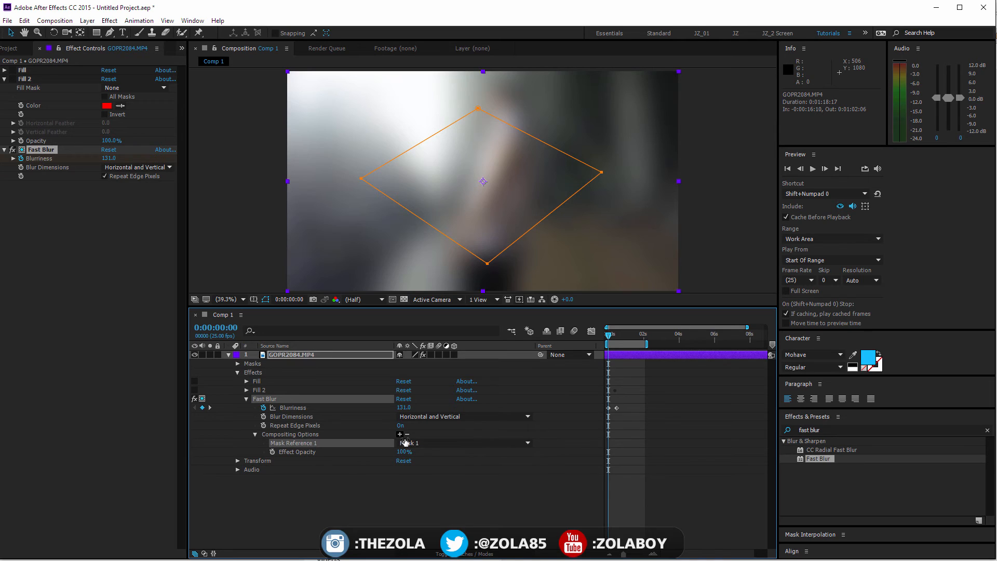
{"action": "left_click", "coordinate": [430, 443]}
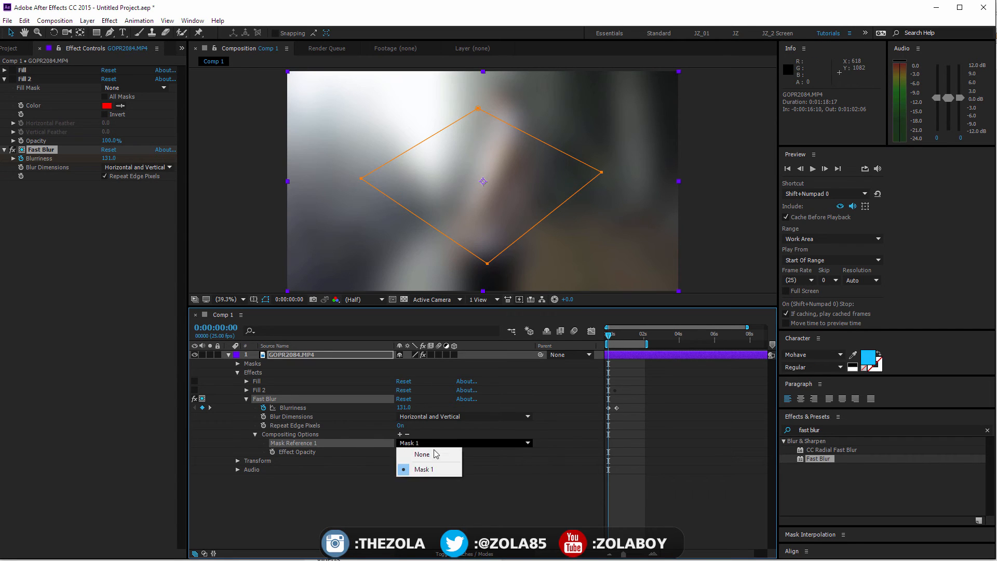
{"action": "left_click", "coordinate": [431, 469]}
{"action": "left_click", "coordinate": [431, 471]}
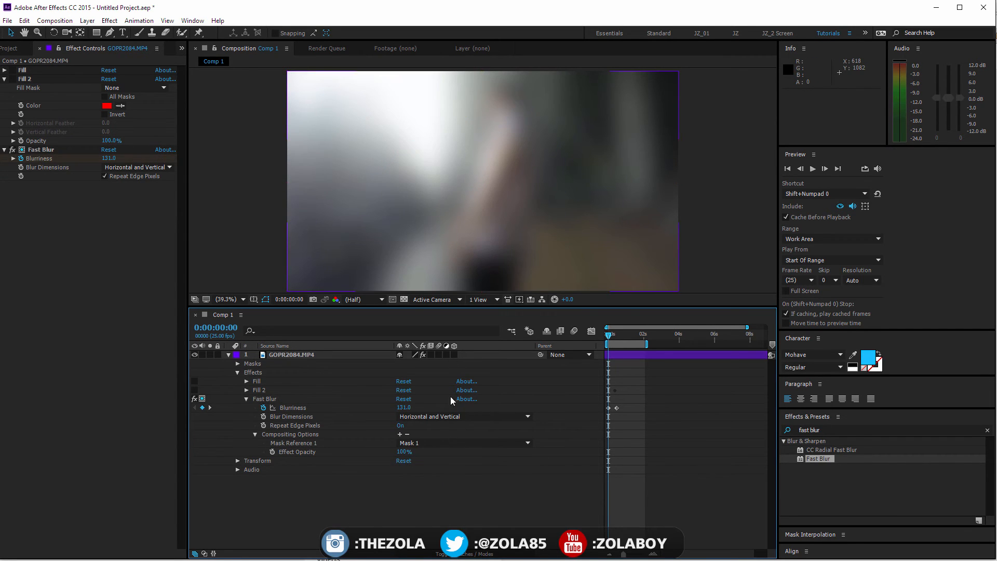
Step: Scrub the start of the Fast Blur animation and try adjusting its Effect Opacity, leaving it at 100%
{"action": "left_click", "coordinate": [24, 151]}
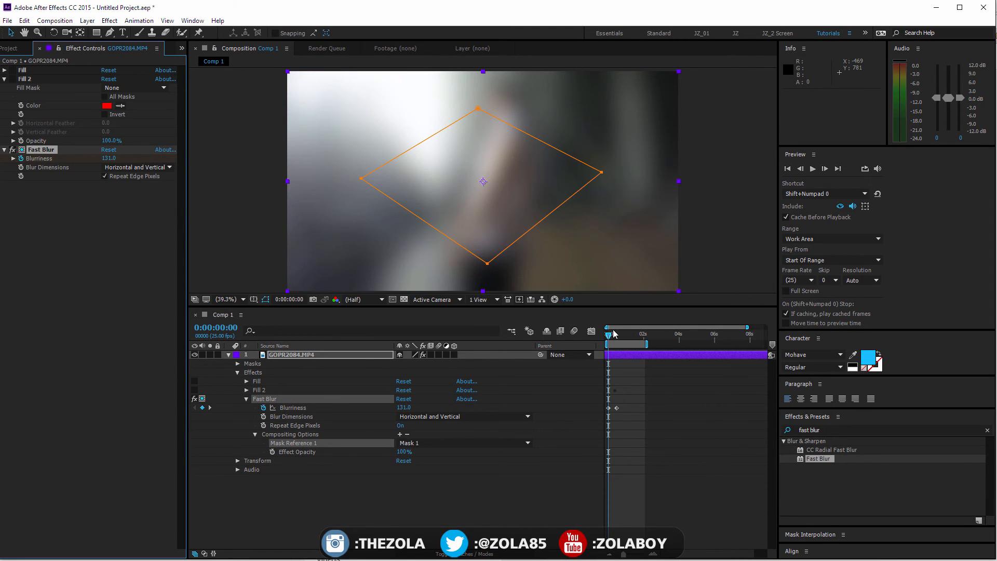
{"action": "left_click_drag", "start_coordinate": [610, 335], "coordinate": [596, 341]}
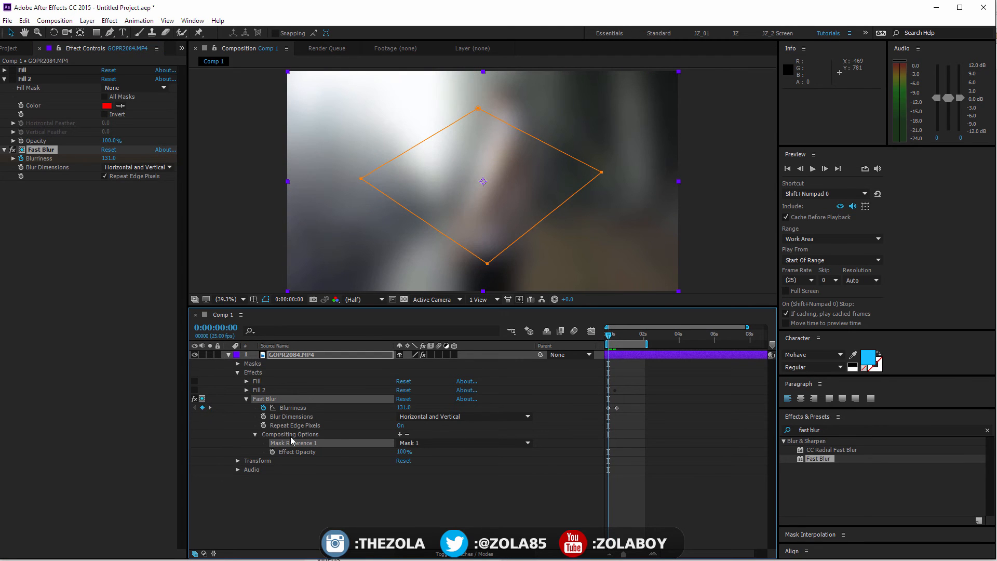
{"action": "left_click_drag", "start_coordinate": [403, 451], "coordinate": [441, 447]}
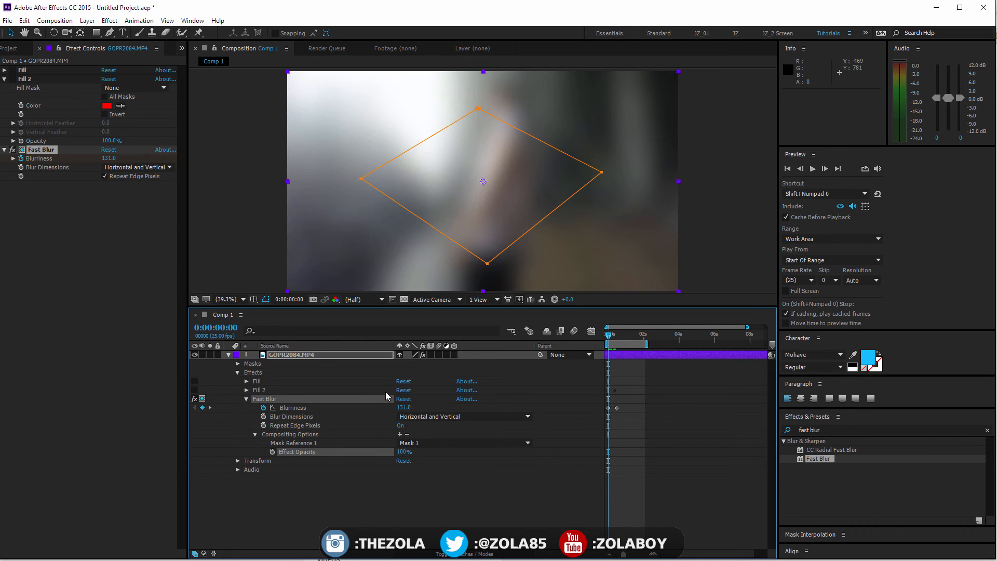
Step: Set Mask 1's mode to Add so that Fast Blur is limited to the diamond area
{"action": "left_click", "coordinate": [237, 364]}
{"action": "left_click", "coordinate": [430, 373]}
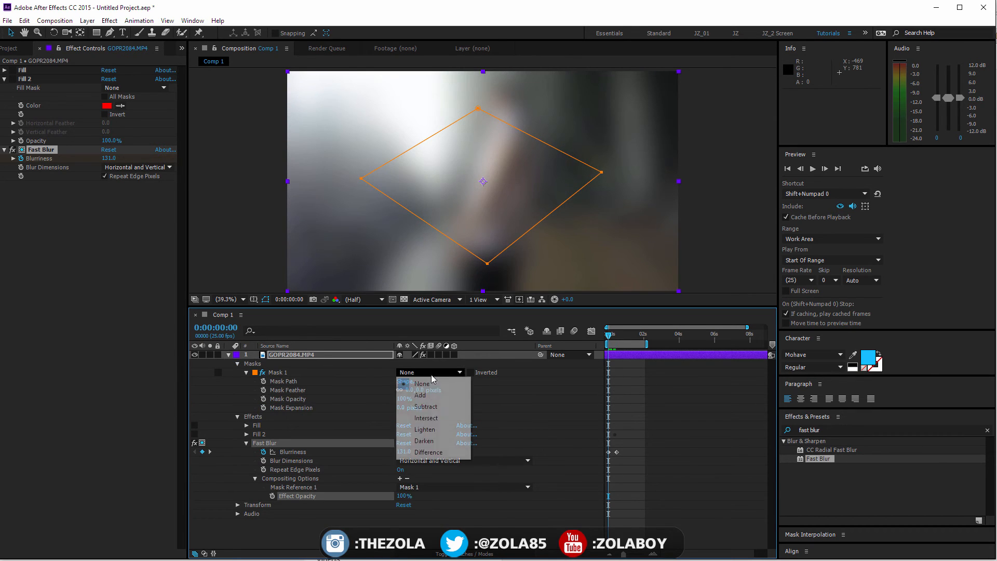
{"action": "left_click", "coordinate": [437, 396]}
{"action": "left_click", "coordinate": [431, 513]}
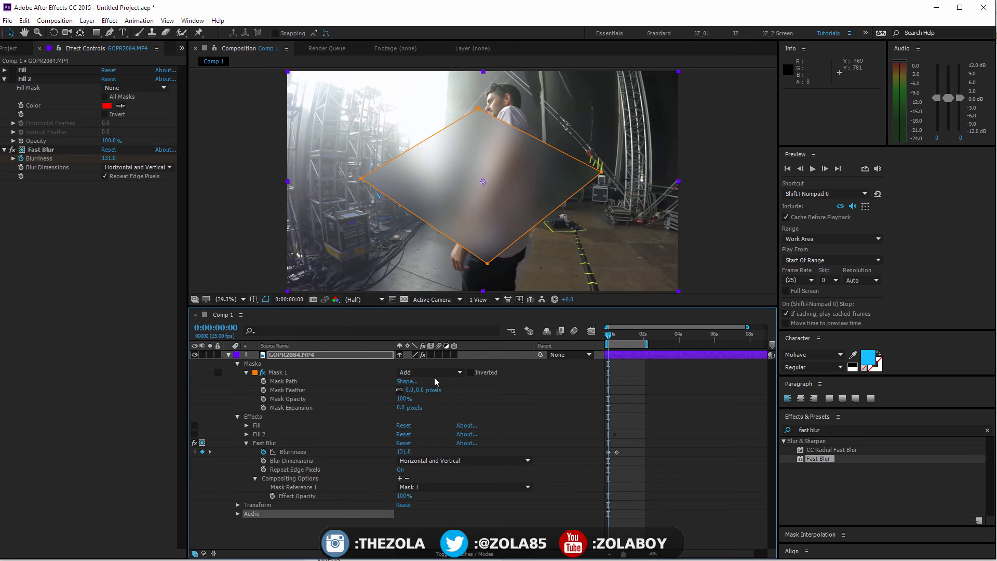
Step: Preview the masked Fast Blur animation and deselect the layer to view the frame without the mask outline
{"action": "key", "text": "space"}
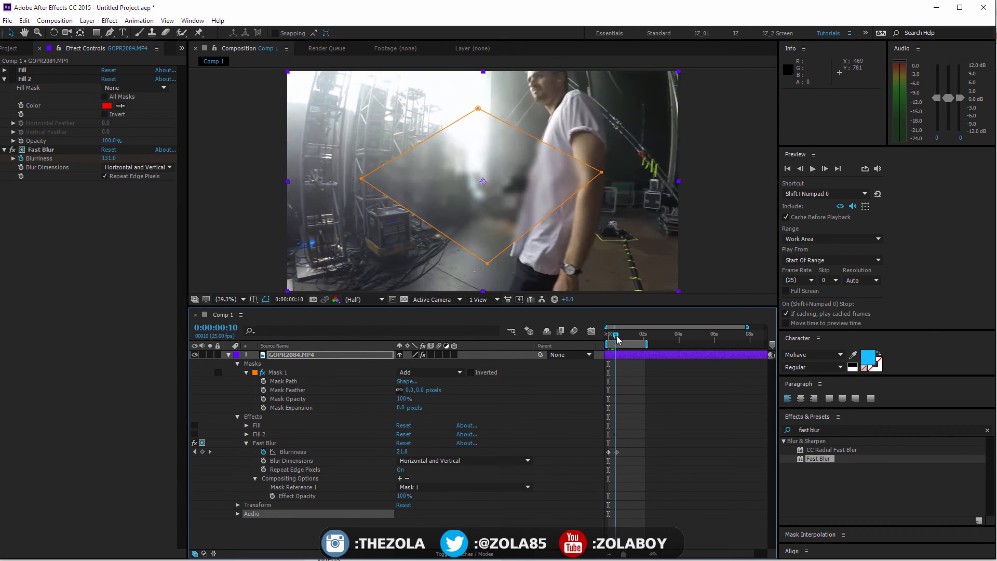
{"action": "key", "text": "space"}
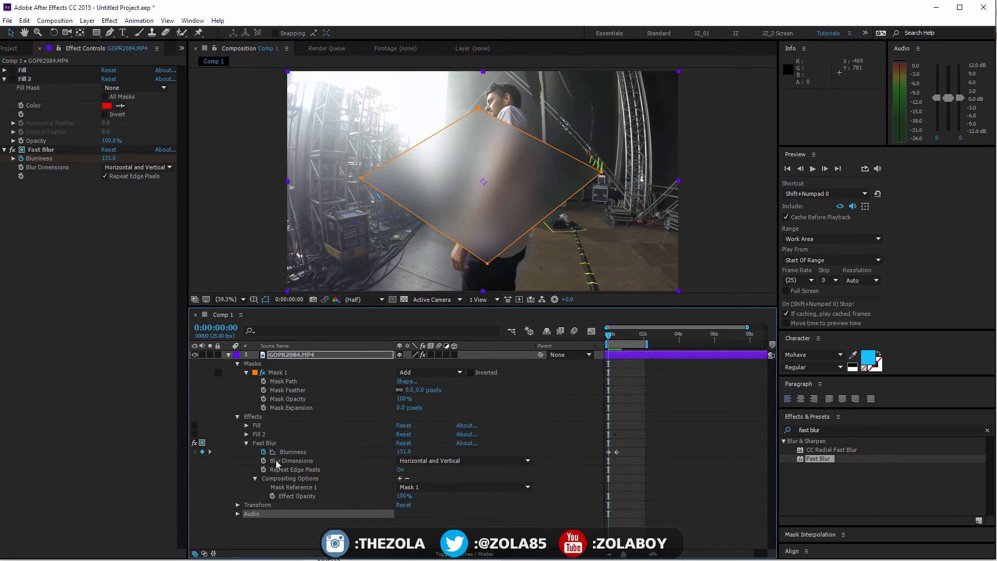
{"action": "left_click", "coordinate": [274, 444]}
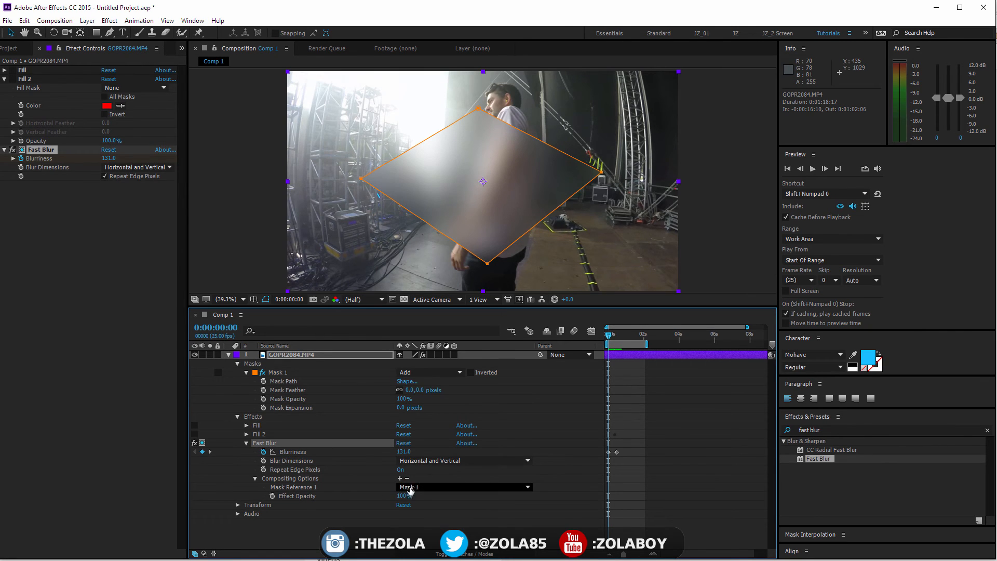
{"action": "left_click", "coordinate": [665, 452]}
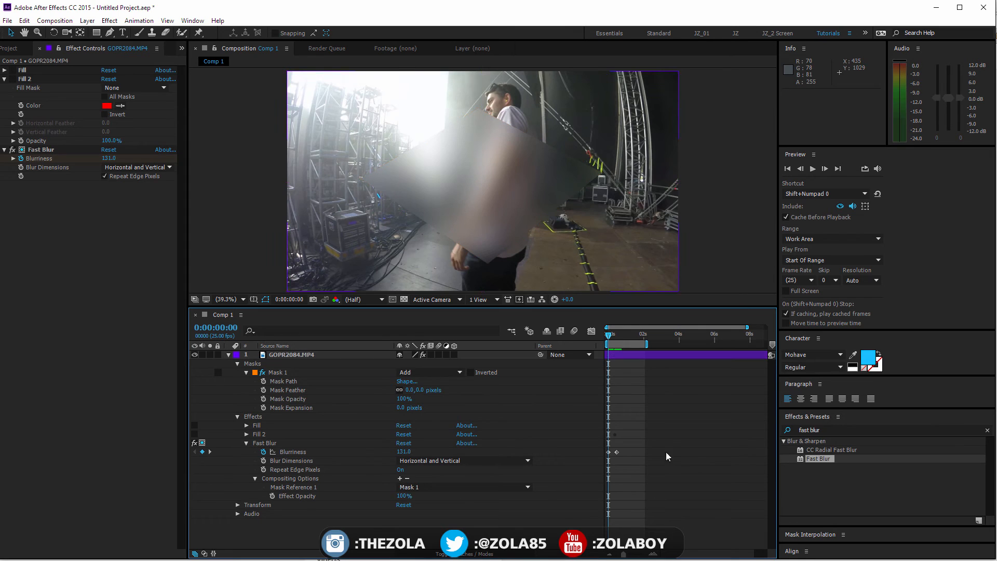
Step: Remove the Blurriness keyframes from Fast Blur at frame 7, keeping the value of 54.6, and return to the start
{"action": "left_click_drag", "start_coordinate": [609, 335], "coordinate": [614, 336]}
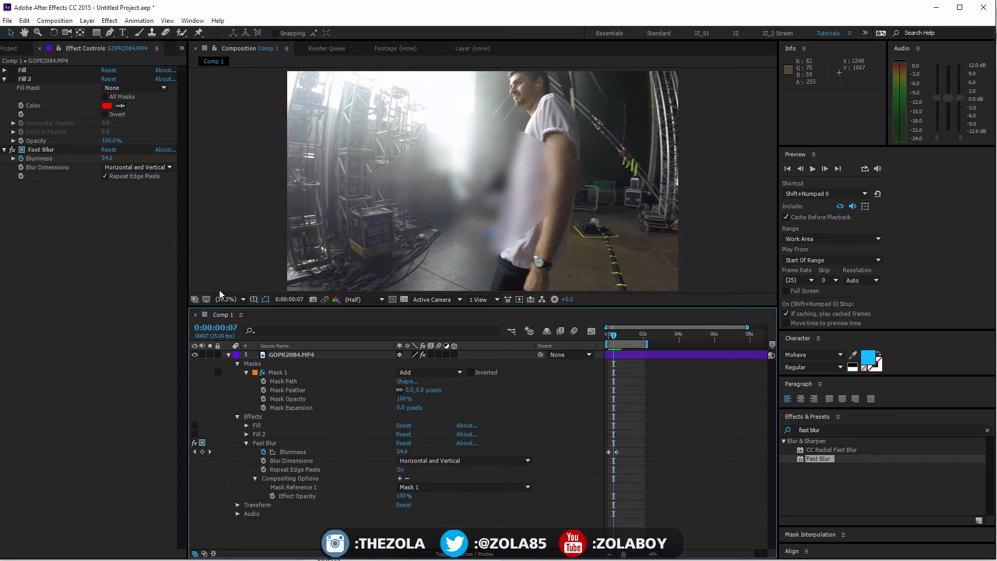
{"action": "left_click", "coordinate": [154, 244]}
{"action": "left_click", "coordinate": [614, 417]}
{"action": "mouse_move", "coordinate": [616, 336]}
{"action": "left_mouse_down"}
{"action": "mouse_move", "coordinate": [731, 335]}
{"action": "mouse_move", "coordinate": [608, 334]}
{"action": "left_mouse_up"}
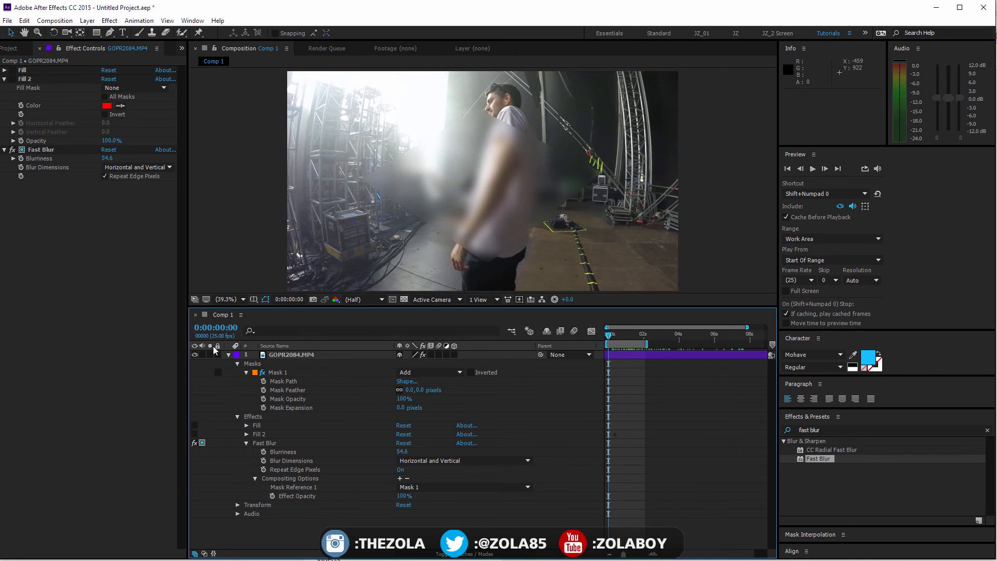
Step: Select the GOPR2084.MP4 layer at the first frame and turn its Fill 2 effect back on
{"action": "left_click", "coordinate": [228, 355]}
{"action": "left_click", "coordinate": [300, 355]}
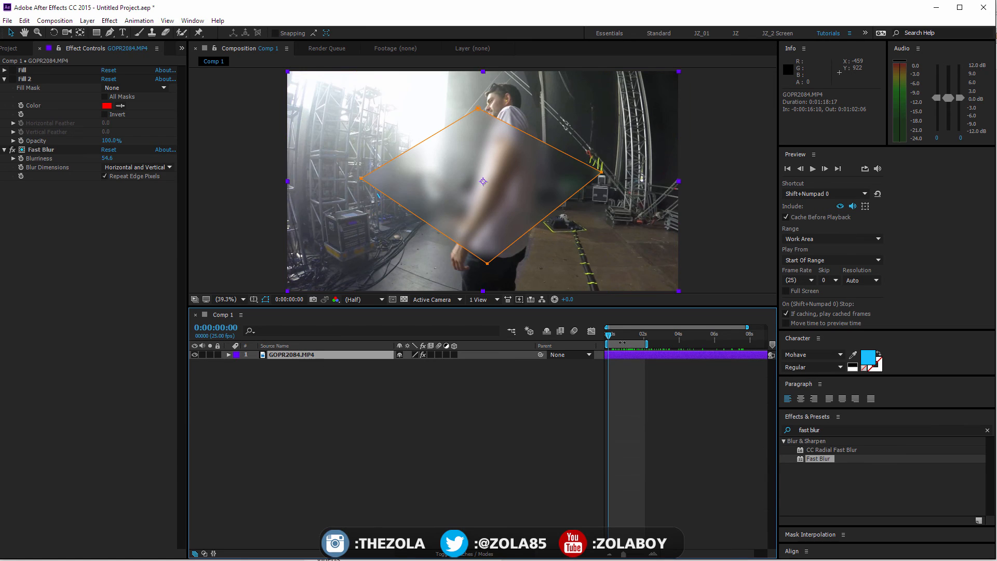
{"action": "mouse_move", "coordinate": [608, 335]}
{"action": "left_mouse_down"}
{"action": "mouse_move", "coordinate": [623, 335]}
{"action": "mouse_move", "coordinate": [594, 338]}
{"action": "left_mouse_up"}
{"action": "left_click", "coordinate": [11, 79]}
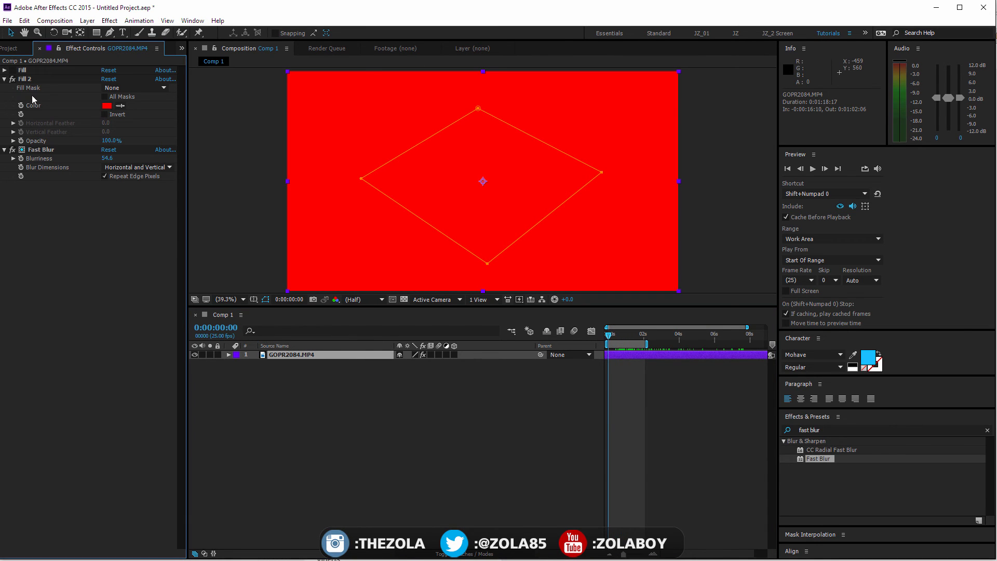
Step: Add a mask reference to Mask 1 in the Compositing Options of Fill 2
{"action": "left_click", "coordinate": [228, 355]}
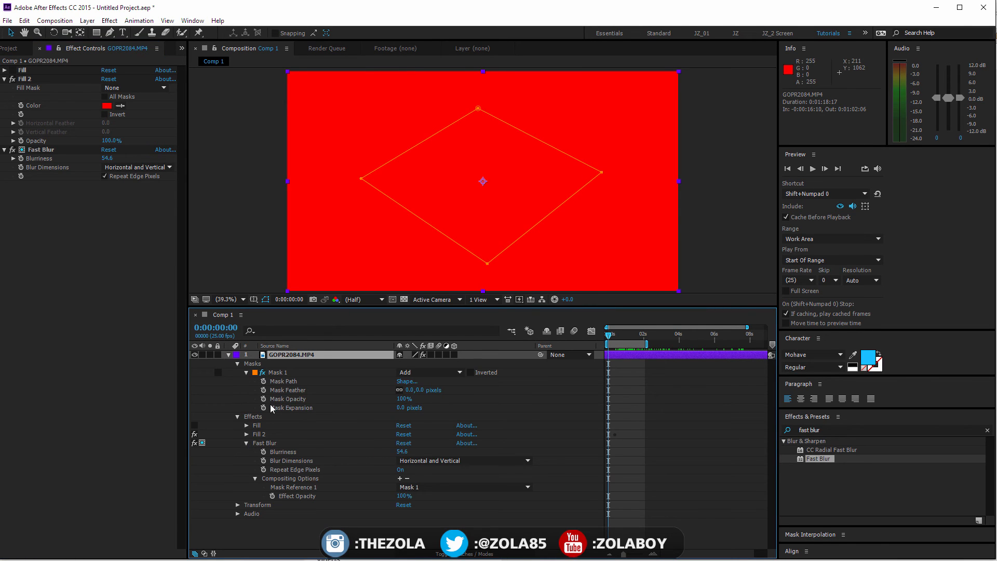
{"action": "left_click", "coordinate": [248, 442]}
{"action": "left_click", "coordinate": [246, 434]}
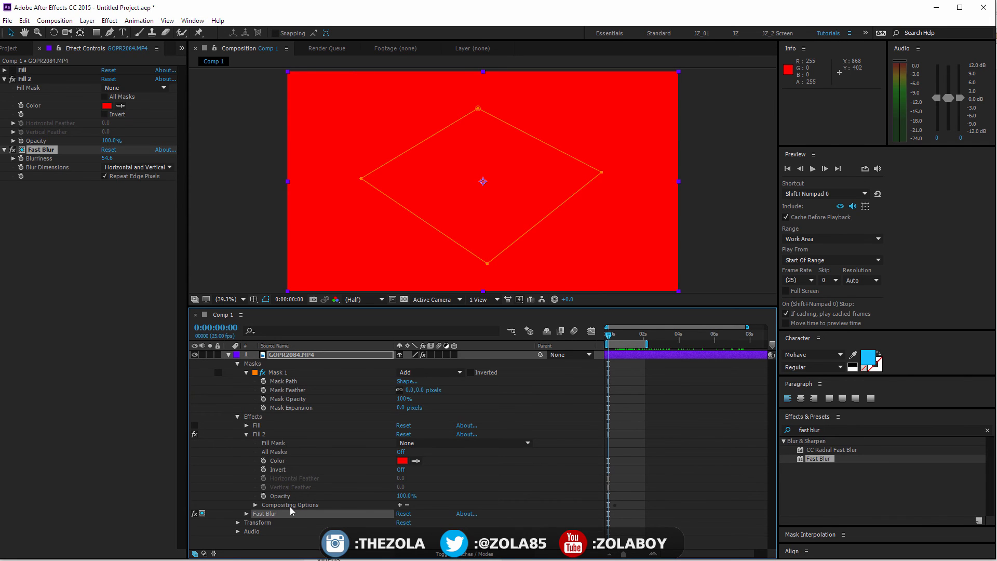
{"action": "left_click", "coordinate": [255, 505]}
{"action": "left_click", "coordinate": [399, 505]}
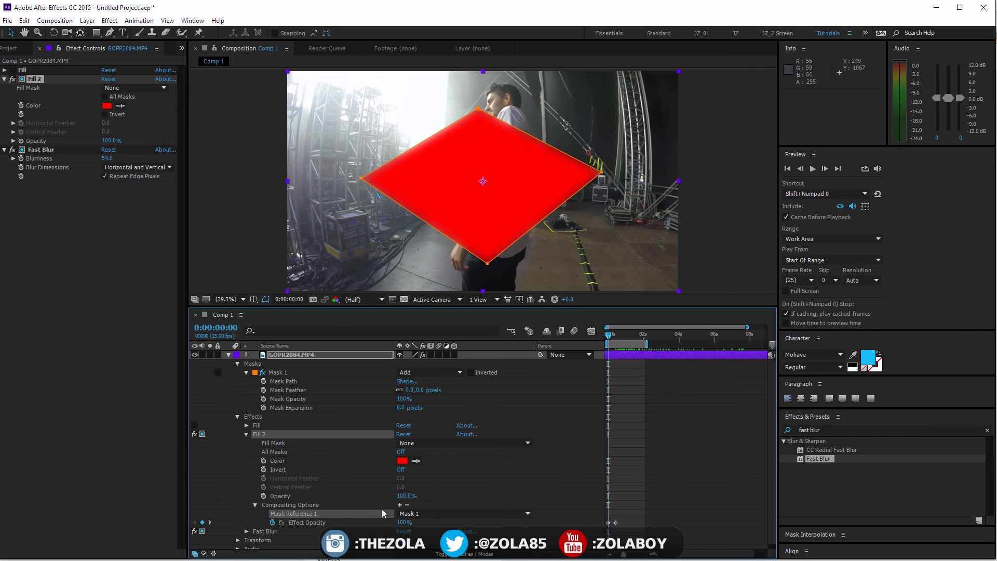
Step: Remove the Effect Opacity keyframes of Fill 2, set the opacity to 33%, and preview the masked red fill
{"action": "left_click", "coordinate": [272, 523]}
{"action": "left_click_drag", "start_coordinate": [400, 522], "coordinate": [377, 535]}
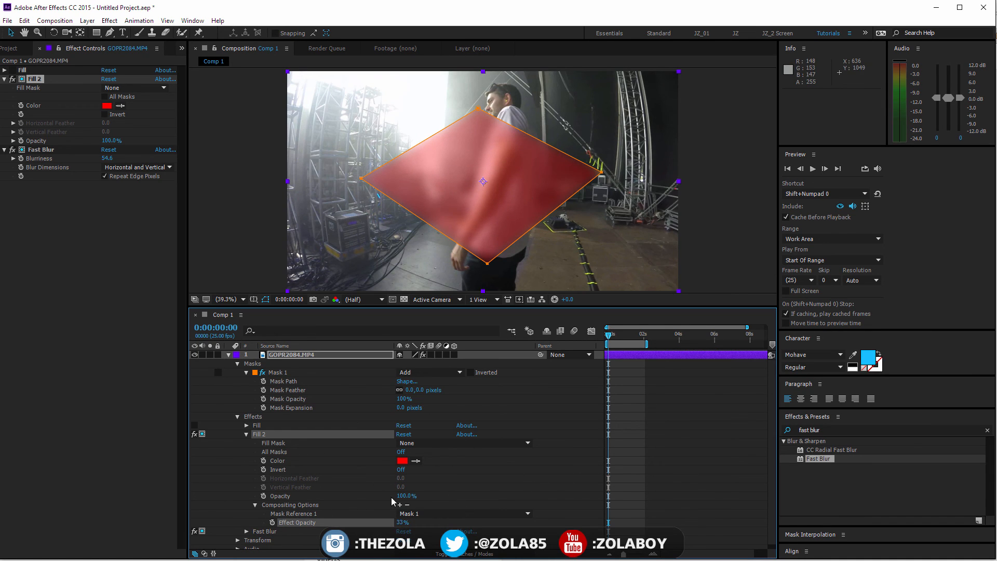
{"action": "left_click", "coordinate": [633, 431]}
{"action": "key", "text": "space"}
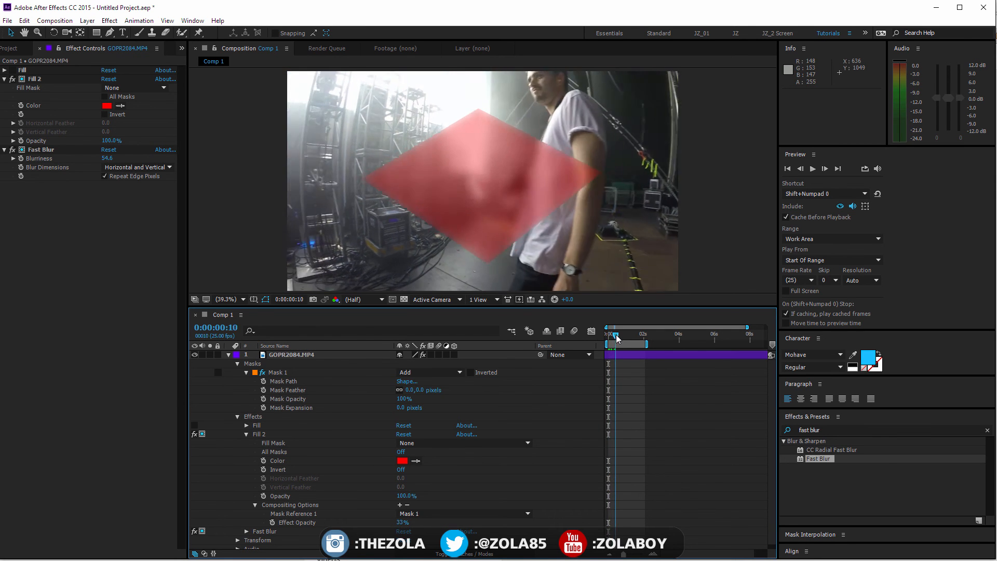
{"action": "left_click_drag", "start_coordinate": [640, 331], "coordinate": [606, 333]}
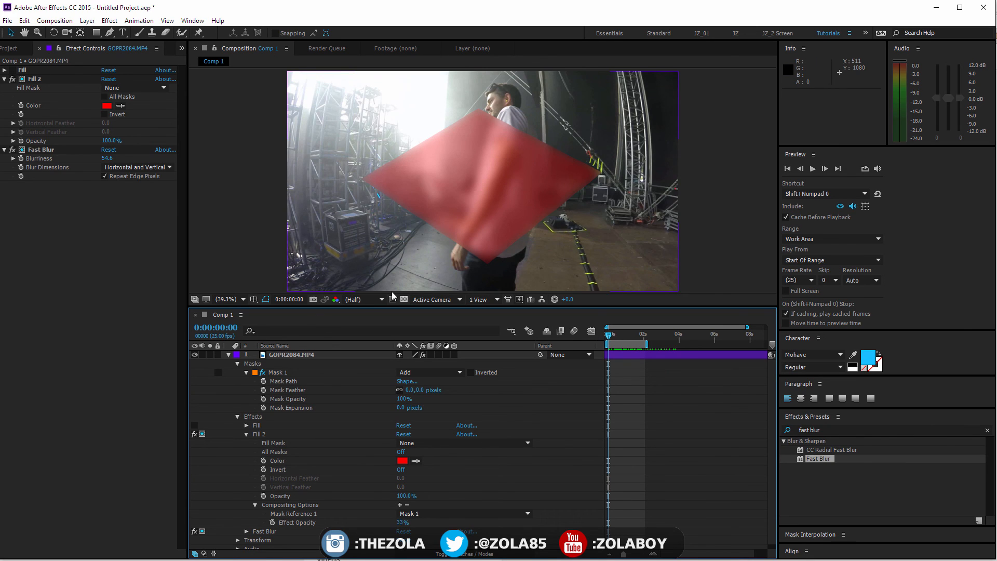
Step: Clear the effects search and apply Box Blur from Blur & Sharpen to the GOPR2084.MP4 layer
{"action": "left_click", "coordinate": [229, 354]}
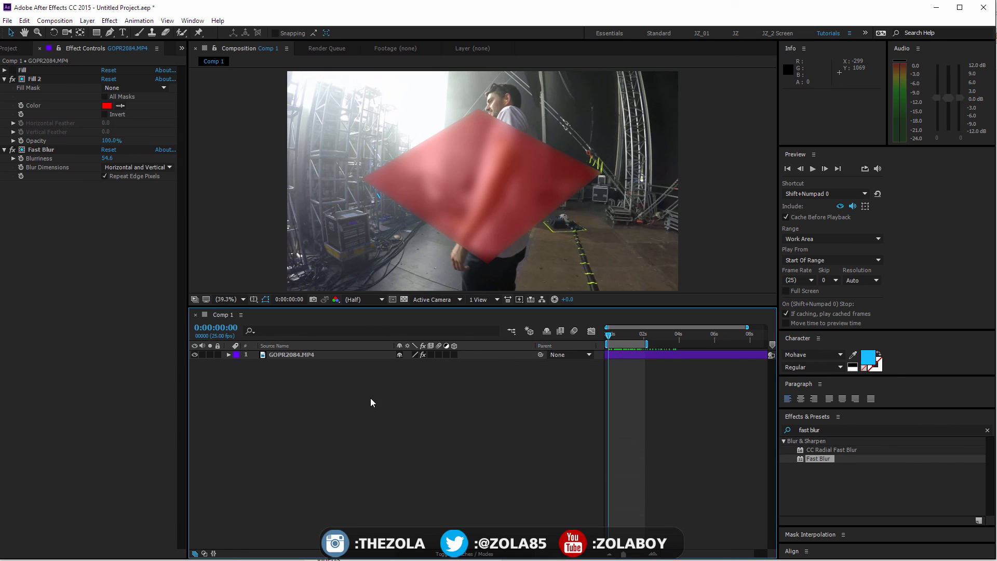
{"action": "mouse_move", "coordinate": [608, 335]}
{"action": "left_mouse_down"}
{"action": "mouse_move", "coordinate": [622, 334]}
{"action": "mouse_move", "coordinate": [606, 335]}
{"action": "left_mouse_up"}
{"action": "left_click", "coordinate": [988, 431]}
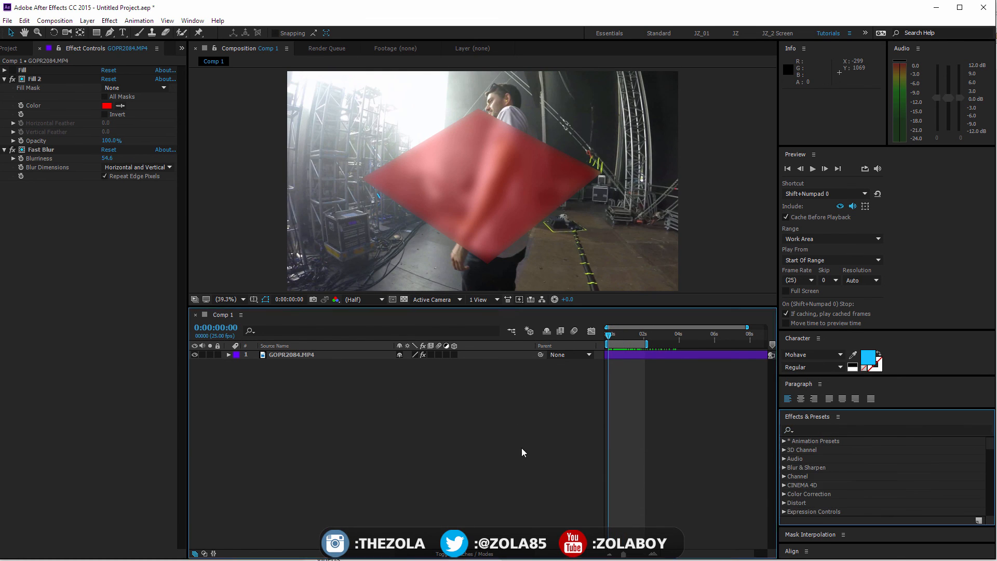
{"action": "left_click", "coordinate": [783, 468]}
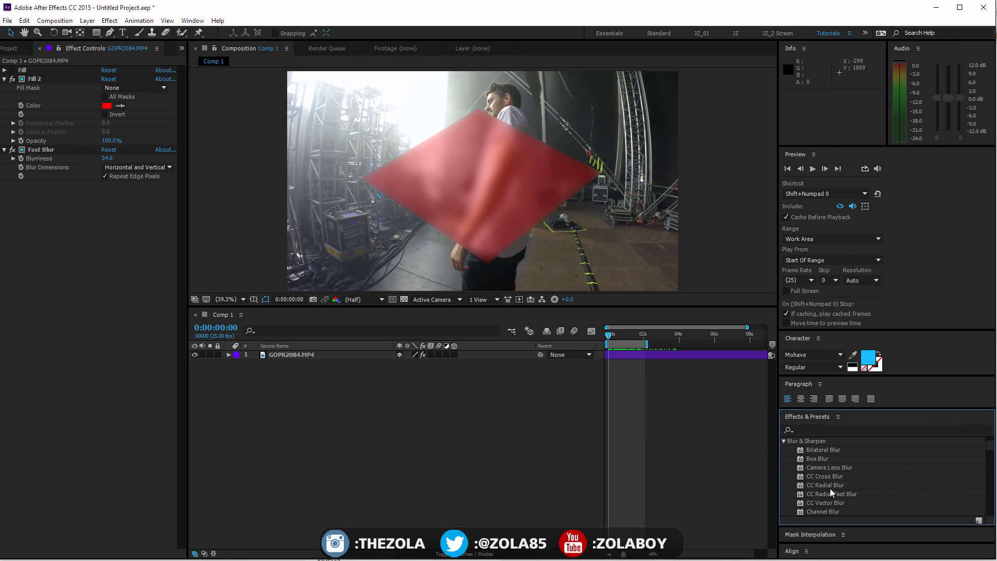
{"action": "left_click_drag", "start_coordinate": [817, 458], "coordinate": [311, 355]}
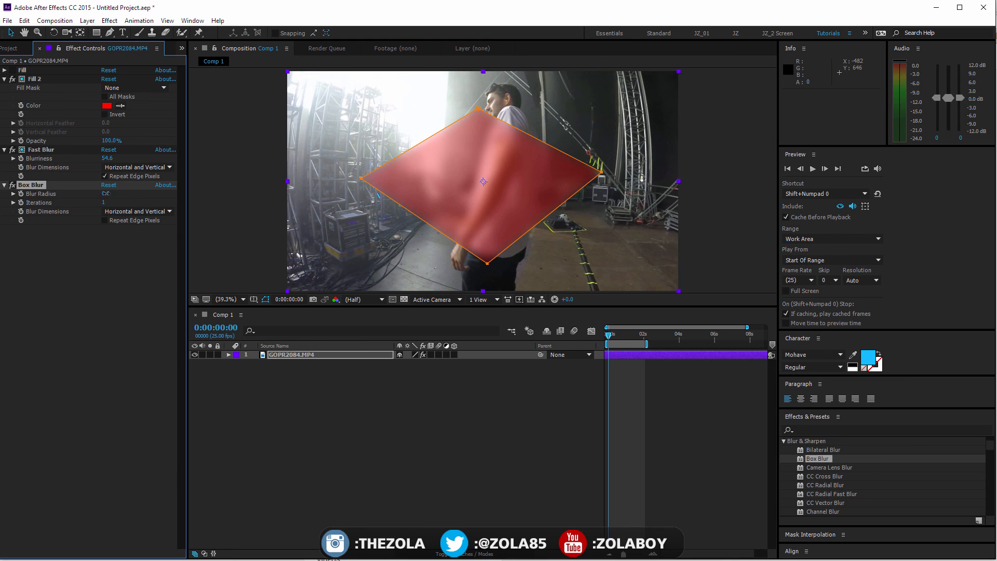
Step: Try out Box Blur's Blur Radius, enable Repeat Edge Pixels, and turn the effect off
{"action": "left_click_drag", "start_coordinate": [106, 193], "coordinate": [44, 207]}
{"action": "left_click", "coordinate": [105, 221]}
{"action": "left_click", "coordinate": [12, 185]}
Step: Search the effects for "fracta" and apply Fractal to the GOPR2084.MP4 layer
{"action": "left_click_drag", "start_coordinate": [989, 448], "coordinate": [991, 474]}
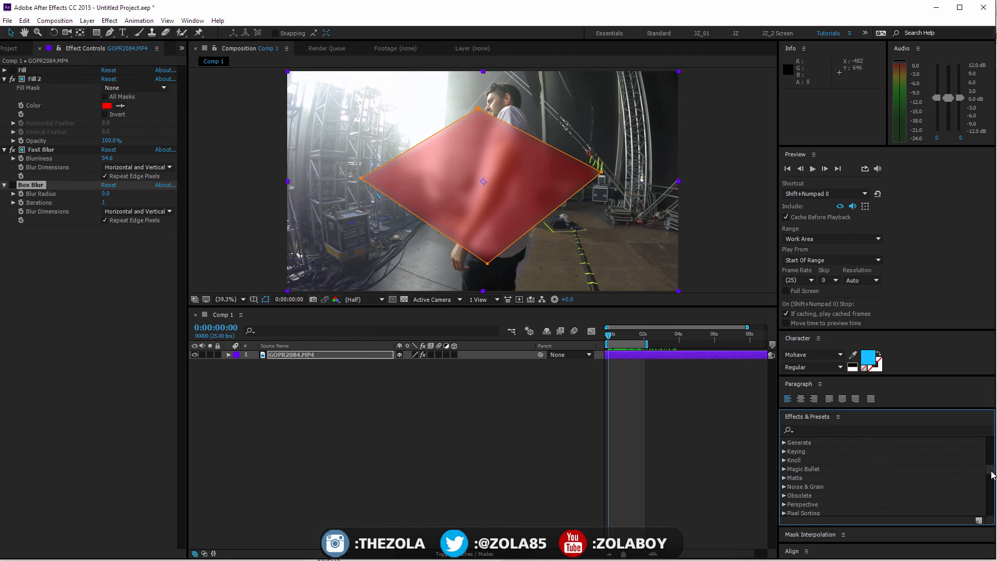
{"action": "left_click", "coordinate": [831, 429]}
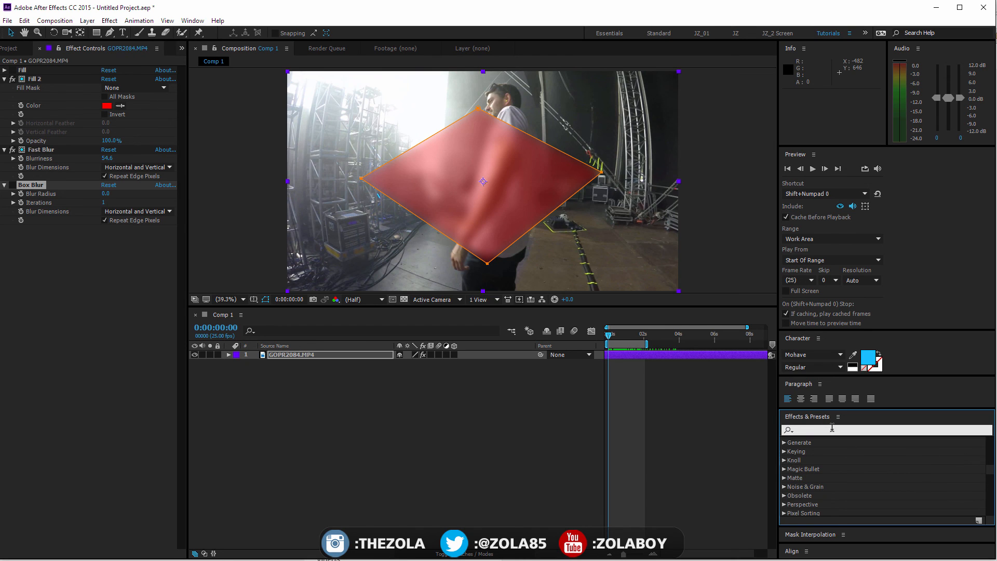
{"action": "type", "text": "fracv"}
{"action": "key", "text": "BackSpace"}
{"action": "type", "text": "ta"}
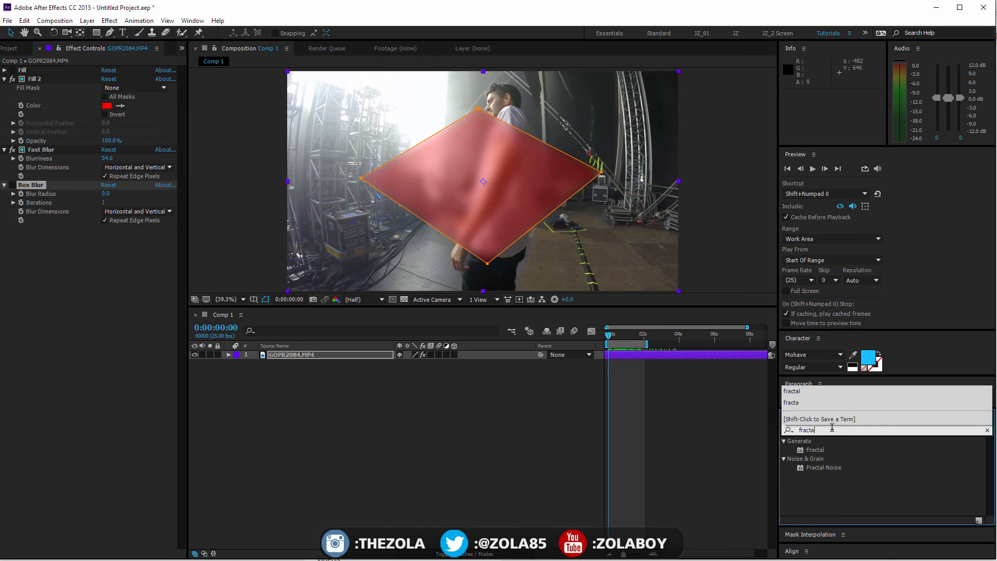
{"action": "left_click_drag", "start_coordinate": [819, 450], "coordinate": [259, 355]}
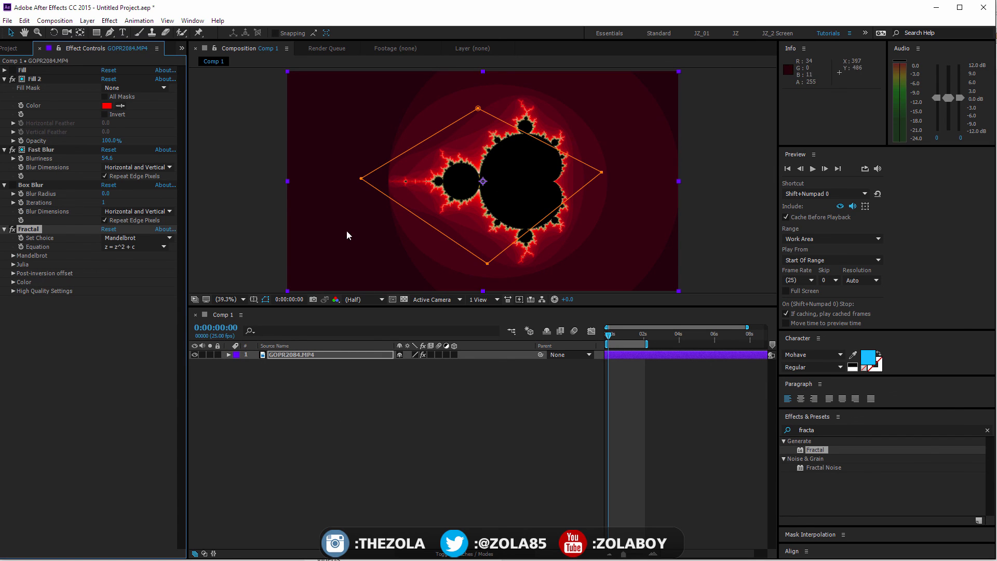
Step: Set the Fractal equation to z = z^3 + c and the Mandelbrot position to X 0.57699999, Y -0.64
{"action": "left_click", "coordinate": [133, 245]}
{"action": "left_click", "coordinate": [125, 269]}
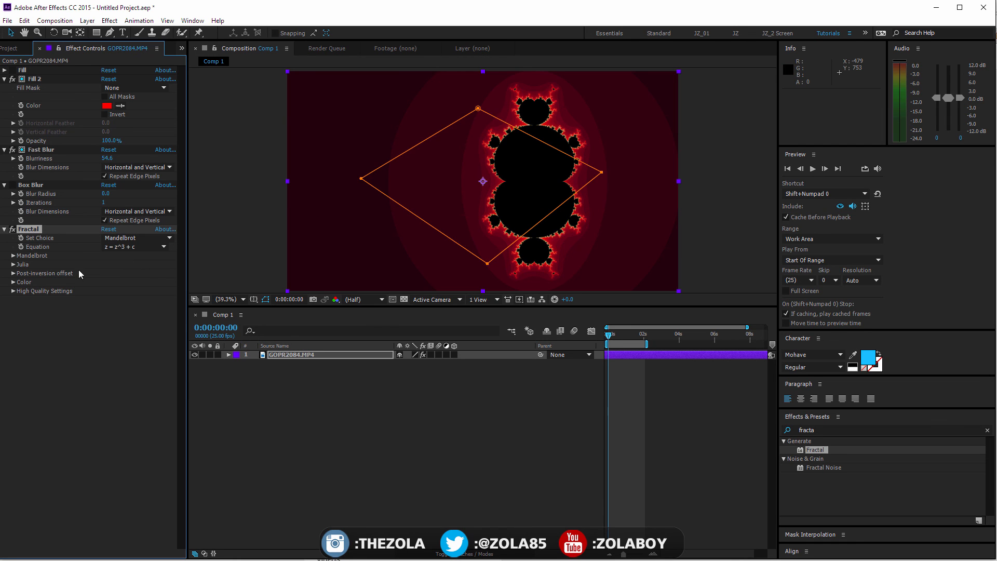
{"action": "left_click", "coordinate": [14, 255]}
{"action": "left_click_drag", "start_coordinate": [119, 264], "coordinate": [83, 274]}
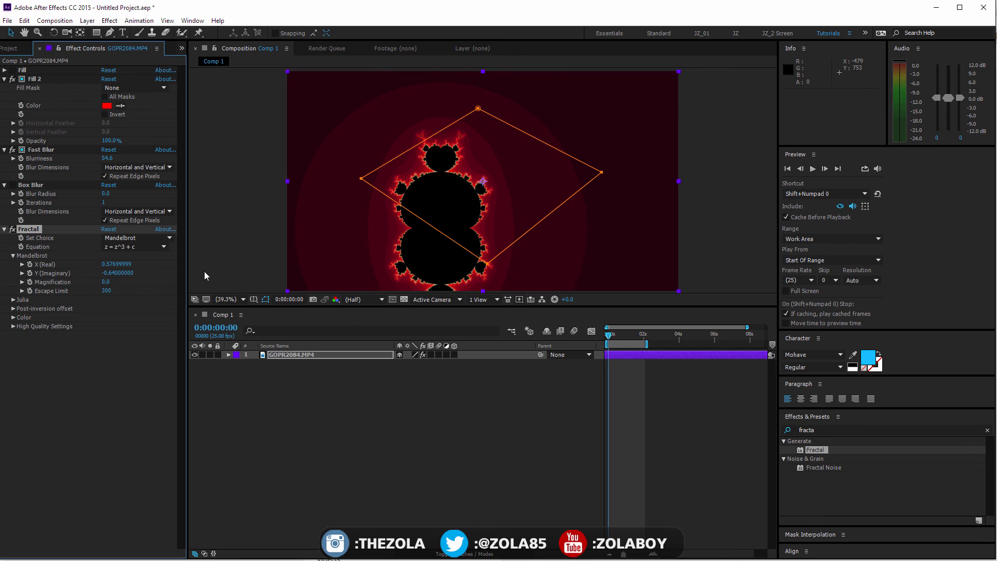
Step: Reveal the Julia settings and set the Mandelbrot Magnification to 11.0
{"action": "left_click", "coordinate": [13, 299]}
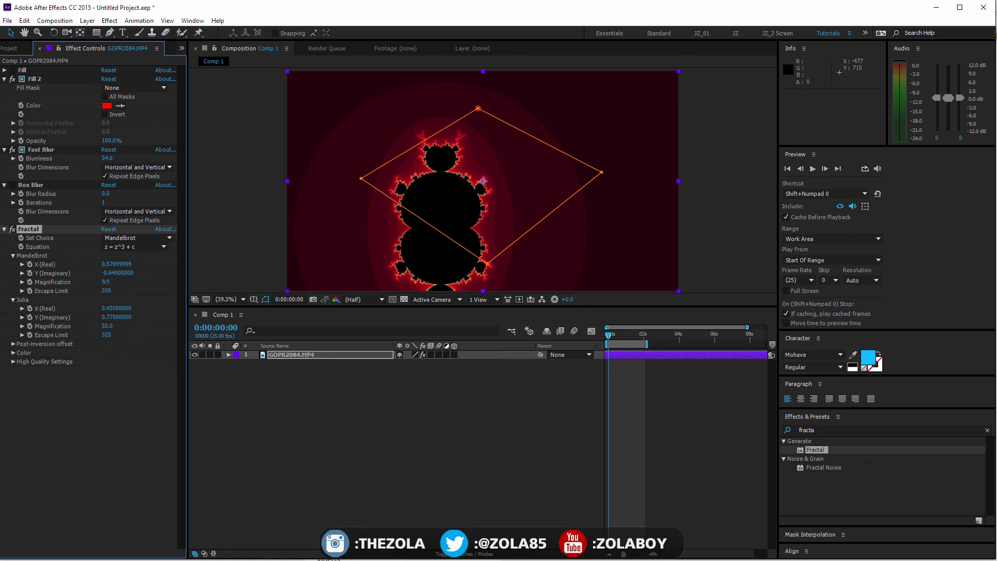
{"action": "mouse_move", "coordinate": [105, 282]}
{"action": "left_mouse_down"}
{"action": "mouse_move", "coordinate": [119, 290]}
{"action": "mouse_move", "coordinate": [109, 281]}
{"action": "left_mouse_up"}
{"action": "left_click", "coordinate": [119, 282]}
Step: Try different Fractal set choices, choose Mandelbrot over Julia, and set X (Real) to 0.40699999 for Mandelbrot and 0.42 for Julia
{"action": "left_click", "coordinate": [165, 237]}
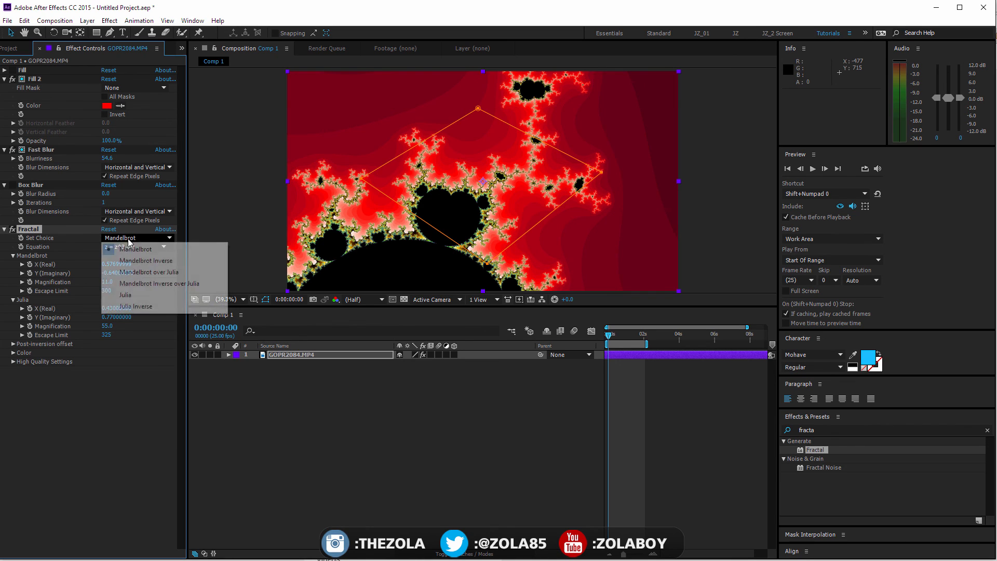
{"action": "left_click", "coordinate": [122, 259]}
{"action": "left_click", "coordinate": [141, 238]}
{"action": "left_click", "coordinate": [156, 283]}
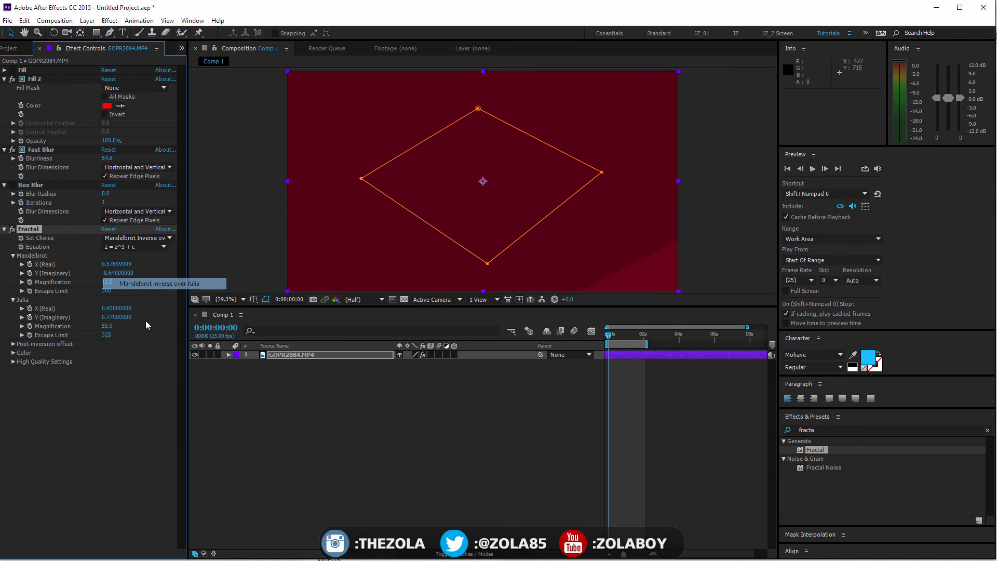
{"action": "left_click", "coordinate": [141, 238]}
{"action": "left_click", "coordinate": [143, 272]}
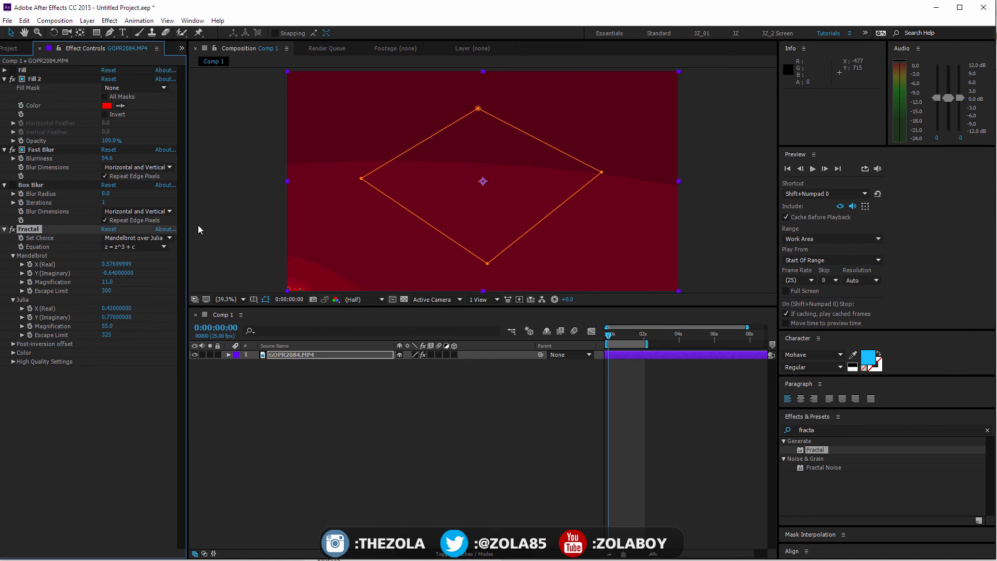
{"action": "left_click_drag", "start_coordinate": [141, 268], "coordinate": [137, 309]}
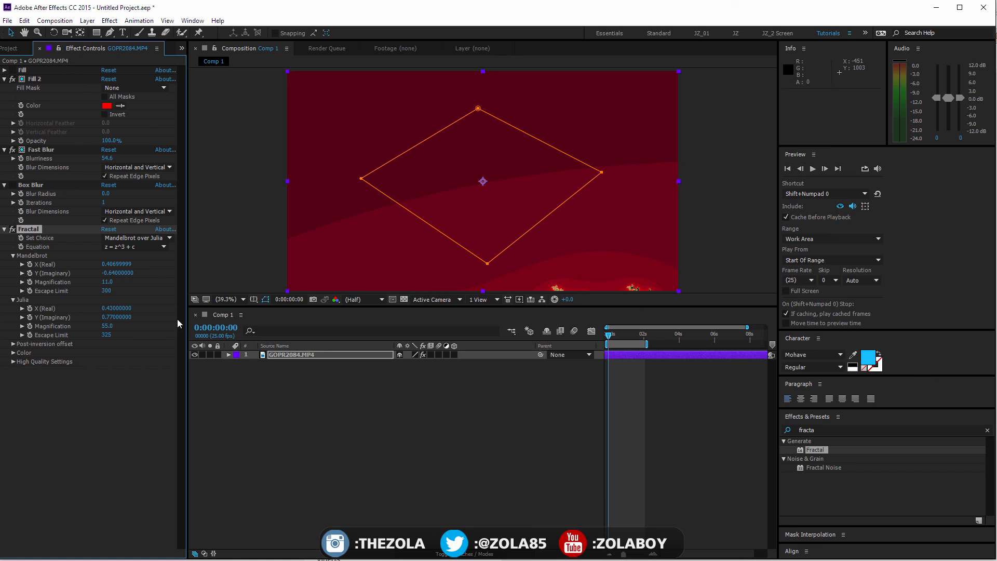